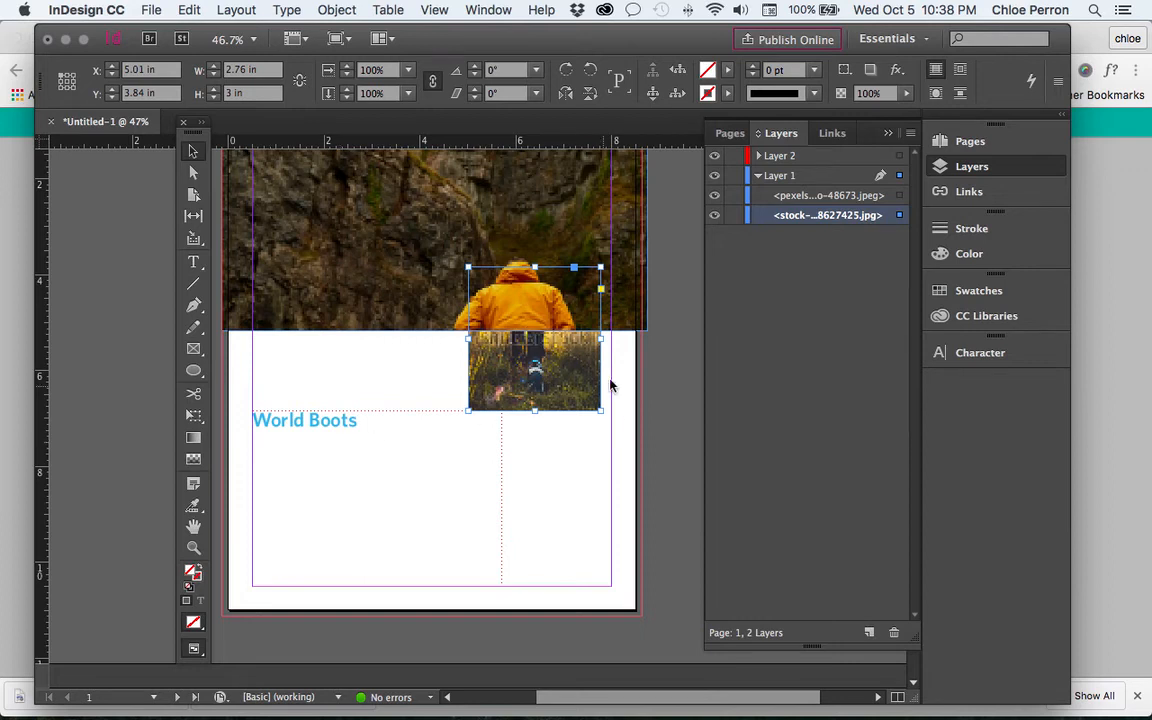
Cut the small photo of legs walking in grass from page 1
left_click(653, 419)
left_click(961, 142)
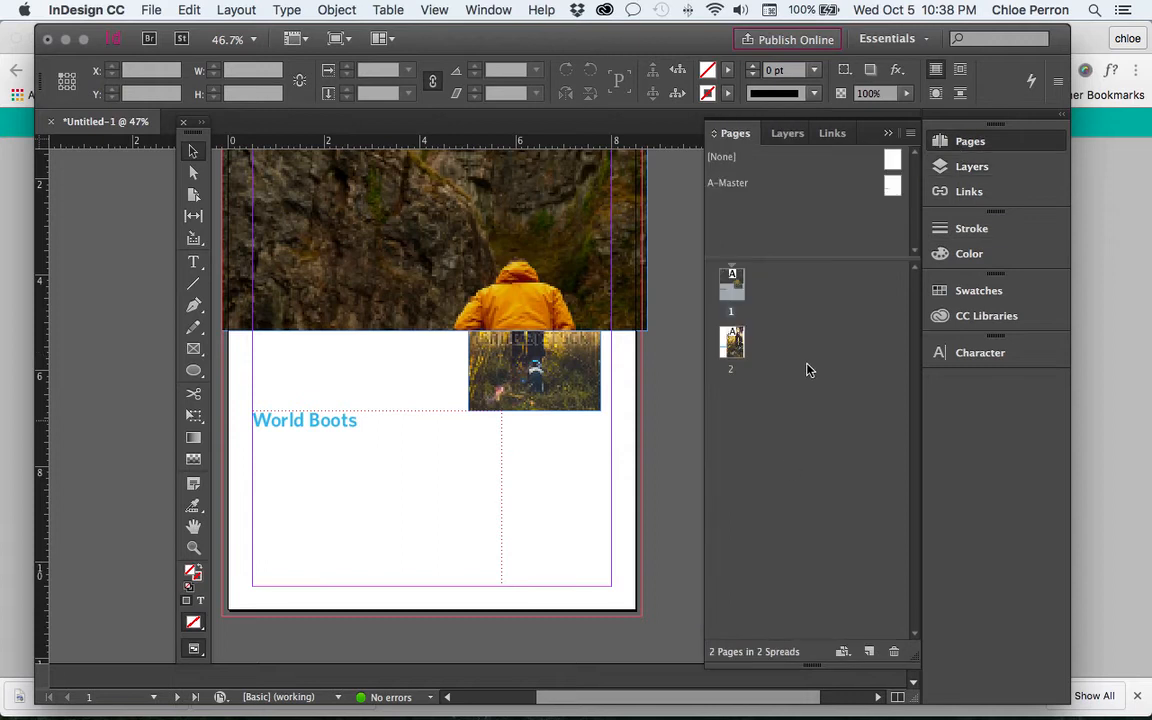
left_click(593, 397)
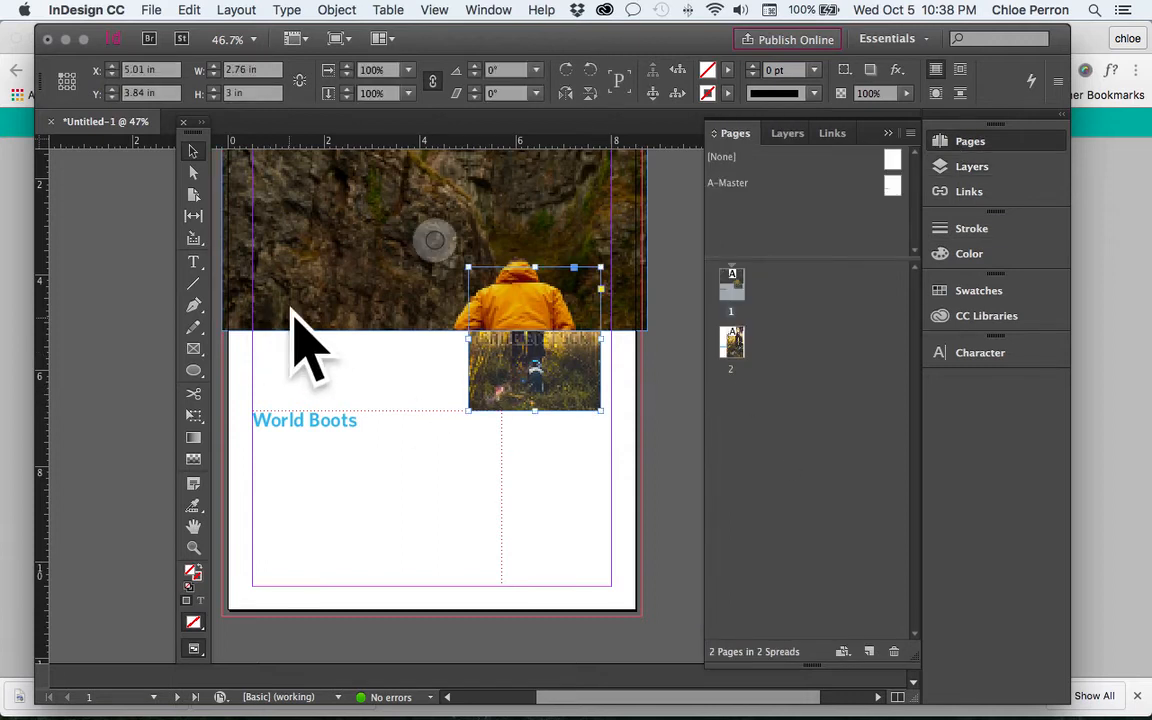
left_click(153, 10)
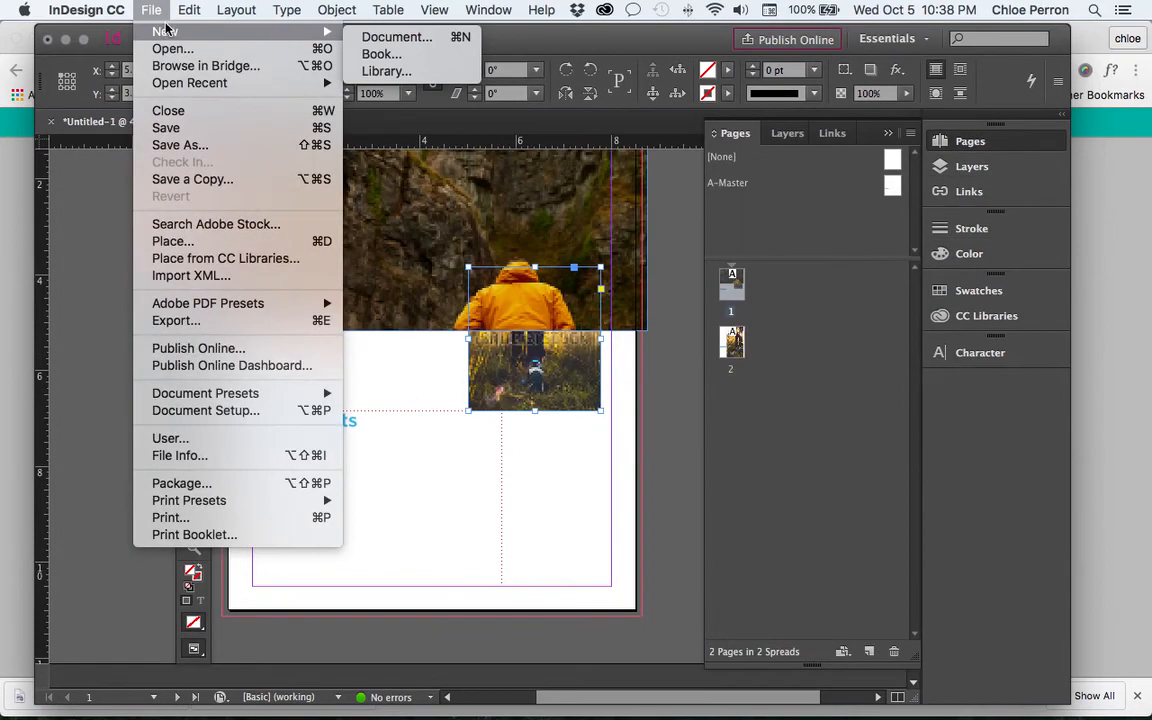
mouse_move(185, 10)
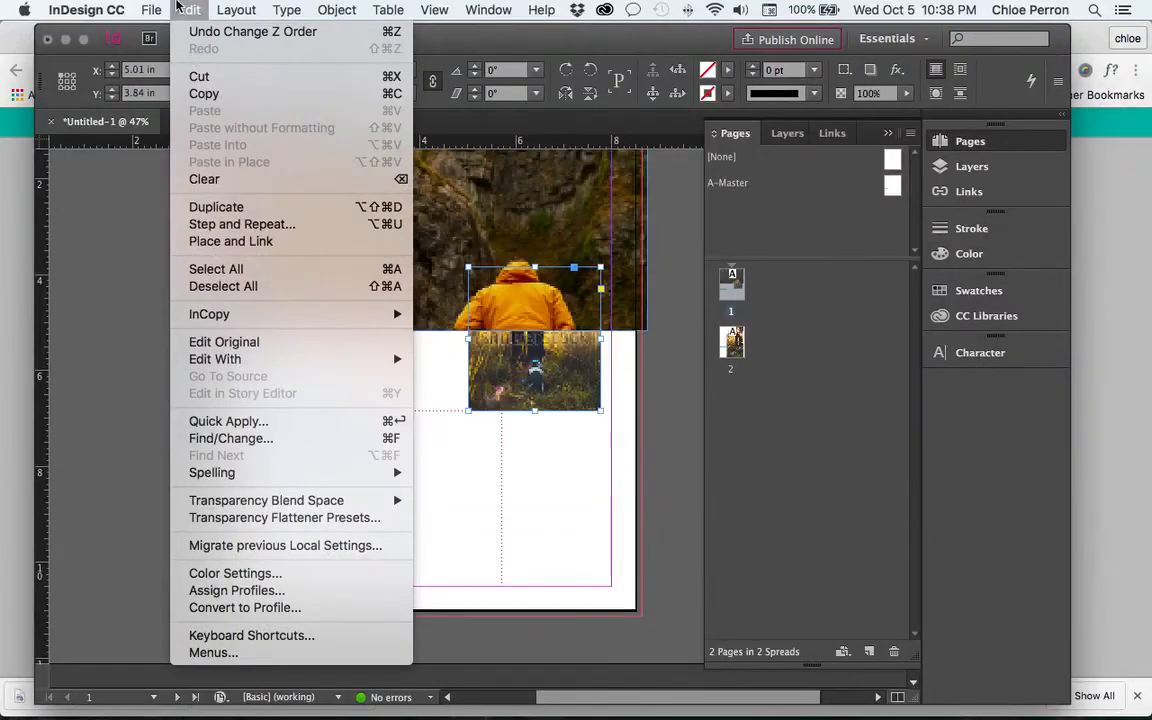
left_click(211, 80)
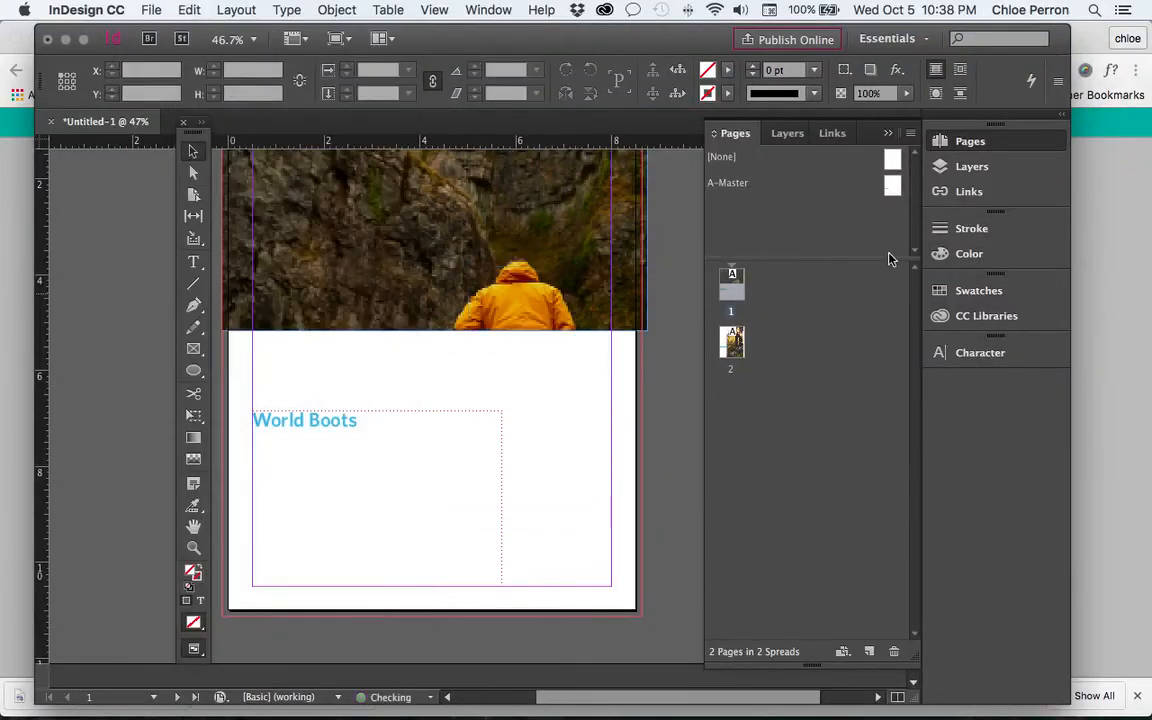
Paste the cut photo in place on the A-Master page
left_click(895, 190)
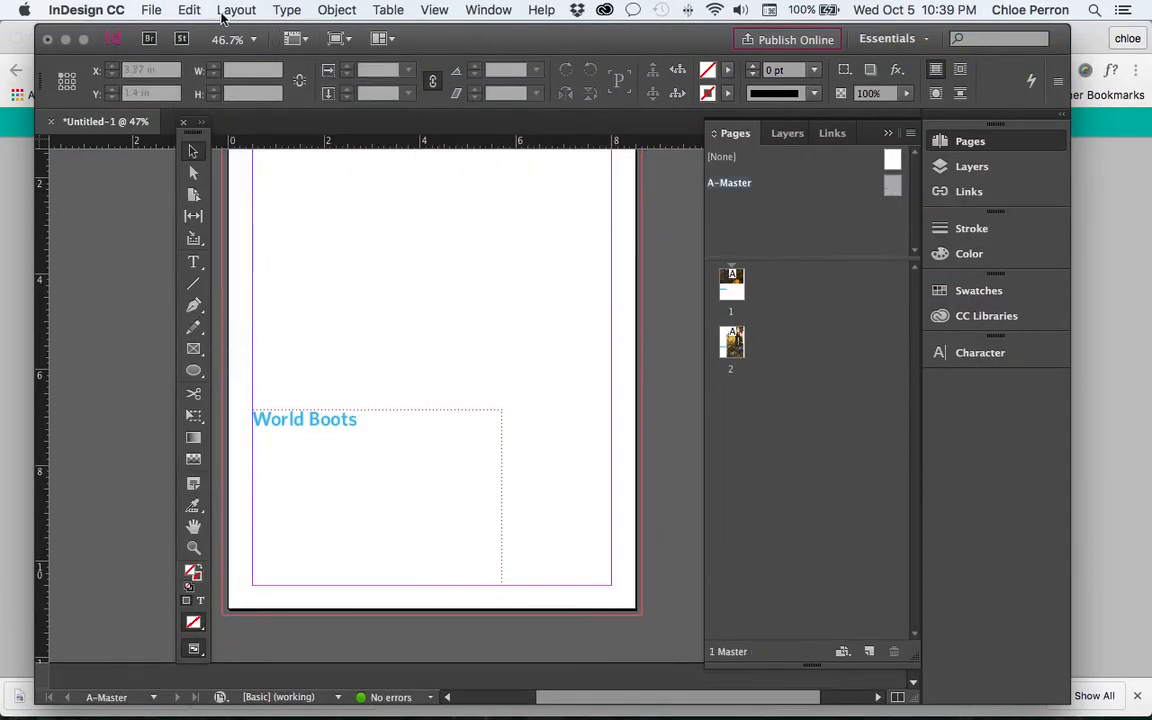
left_click(192, 11)
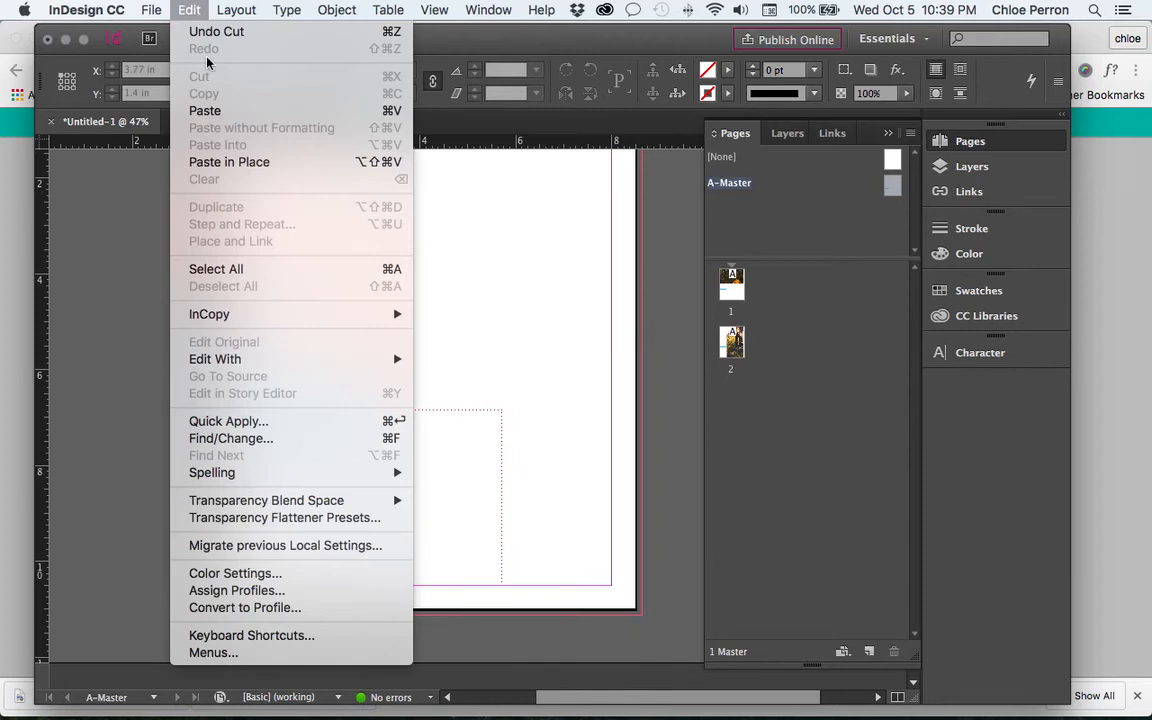
left_click(235, 163)
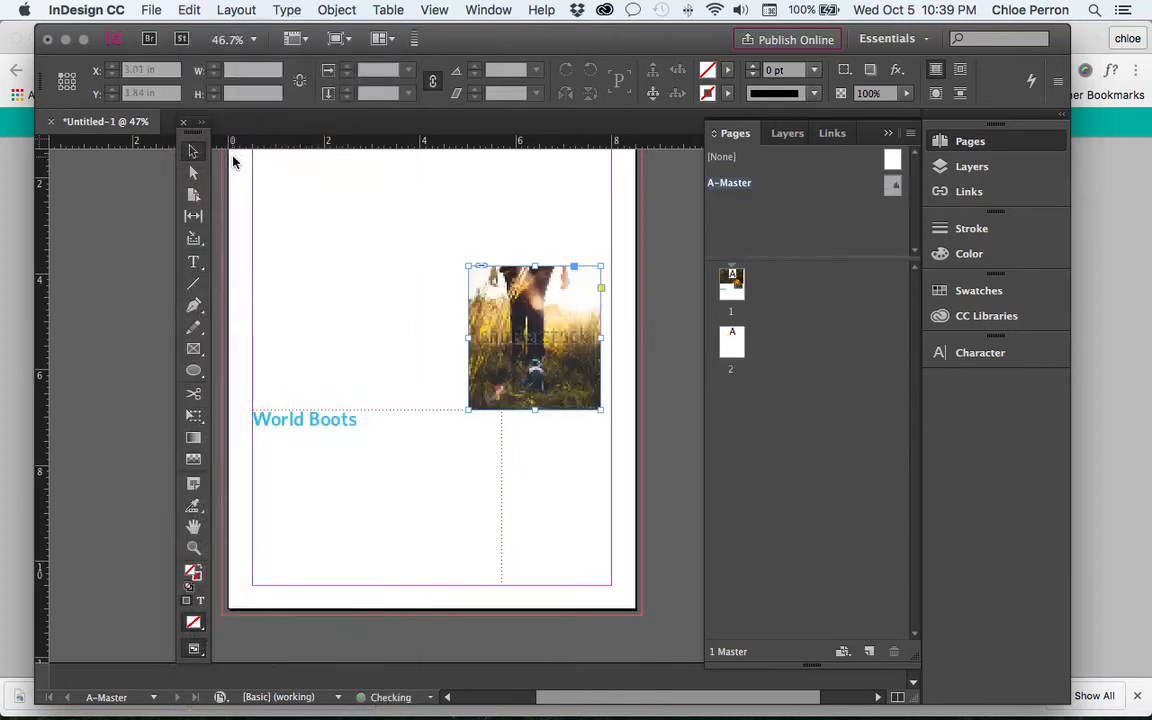
Move the large grass photo on page 2 sideways to uncover the items coming from A-Master
double_click(733, 282)
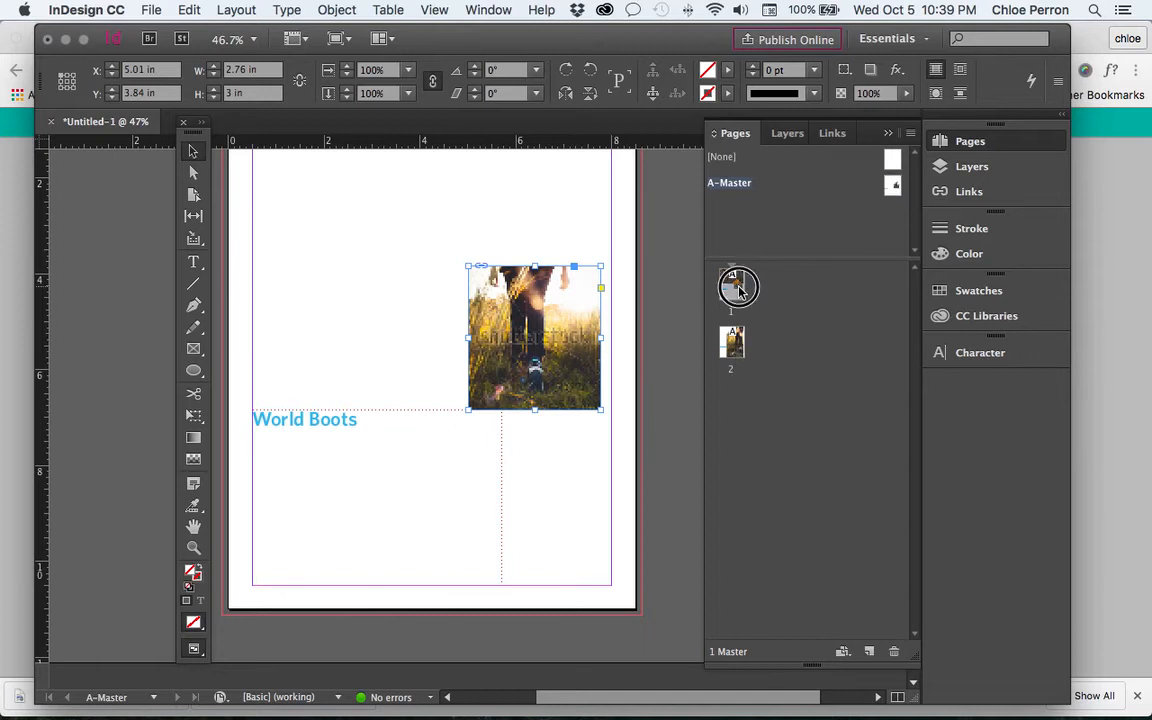
double_click(734, 340)
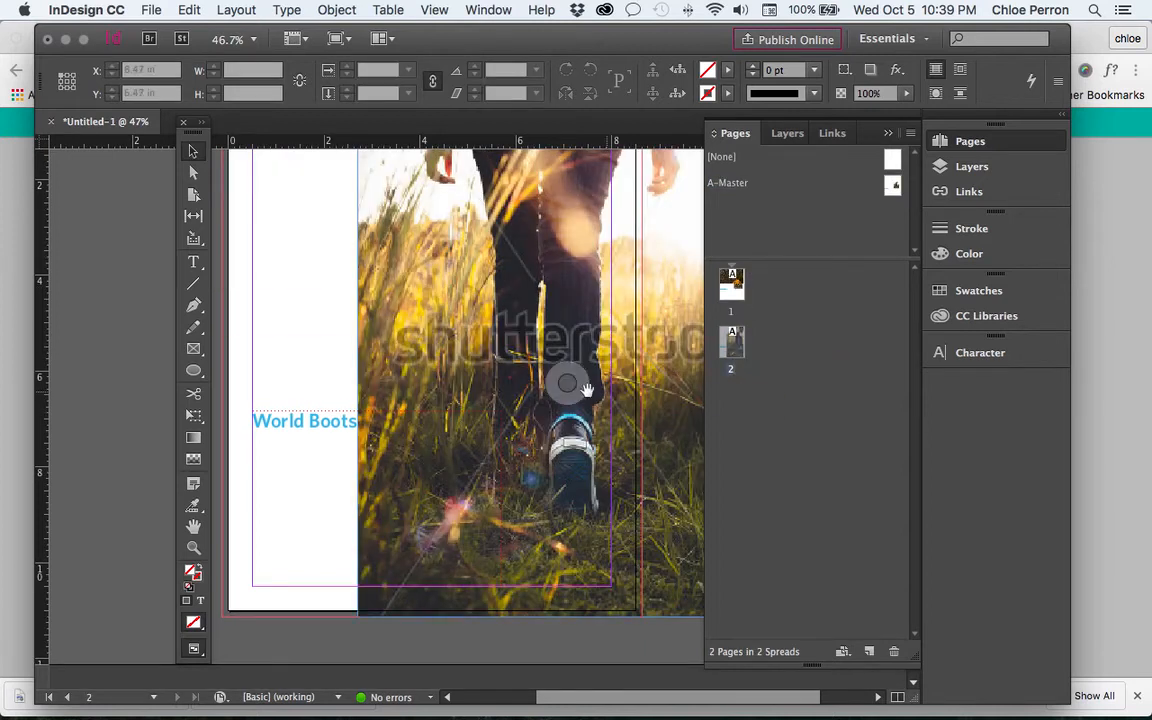
left_click_drag(404, 388, 646, 403)
Compare pages 1 and 2 to check how the A-Master photo and text appear on each
double_click(731, 283)
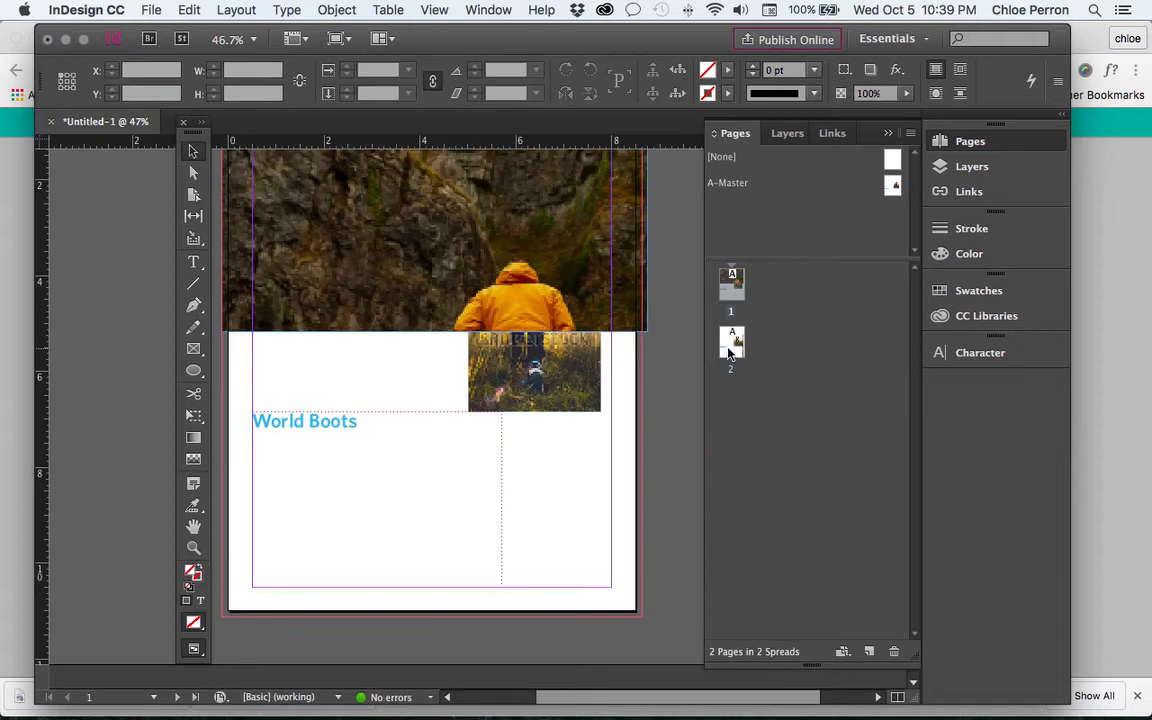
double_click(735, 340)
double_click(731, 283)
double_click(734, 340)
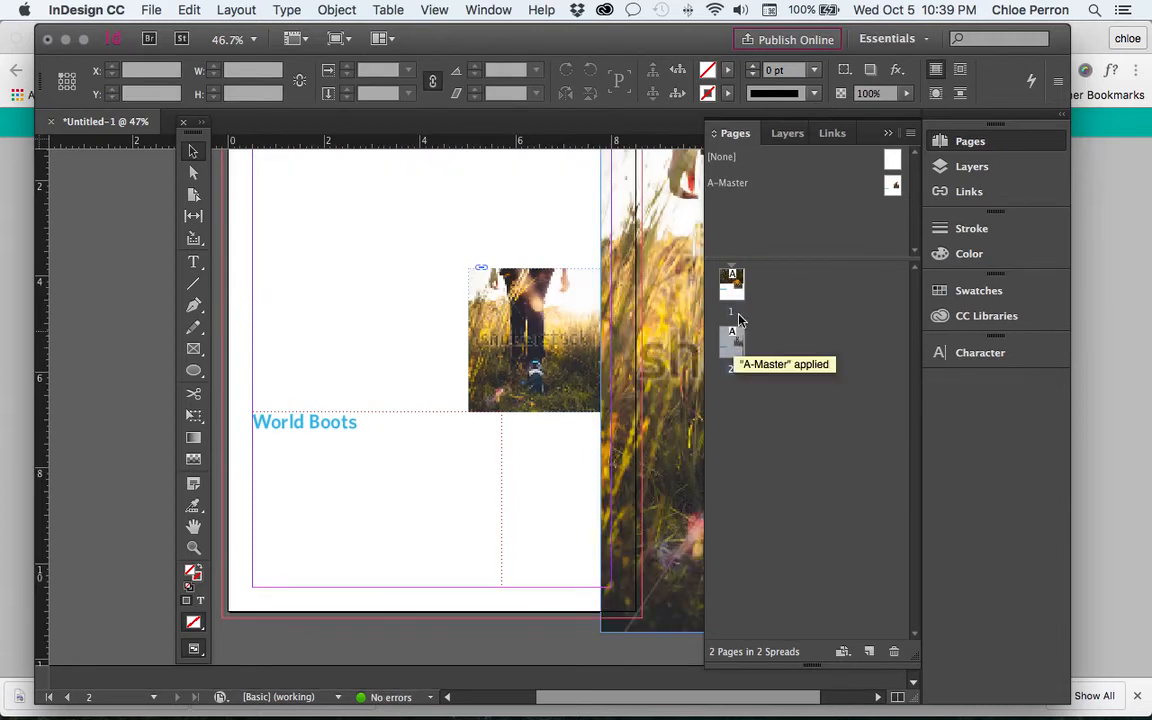
double_click(739, 286)
double_click(743, 340)
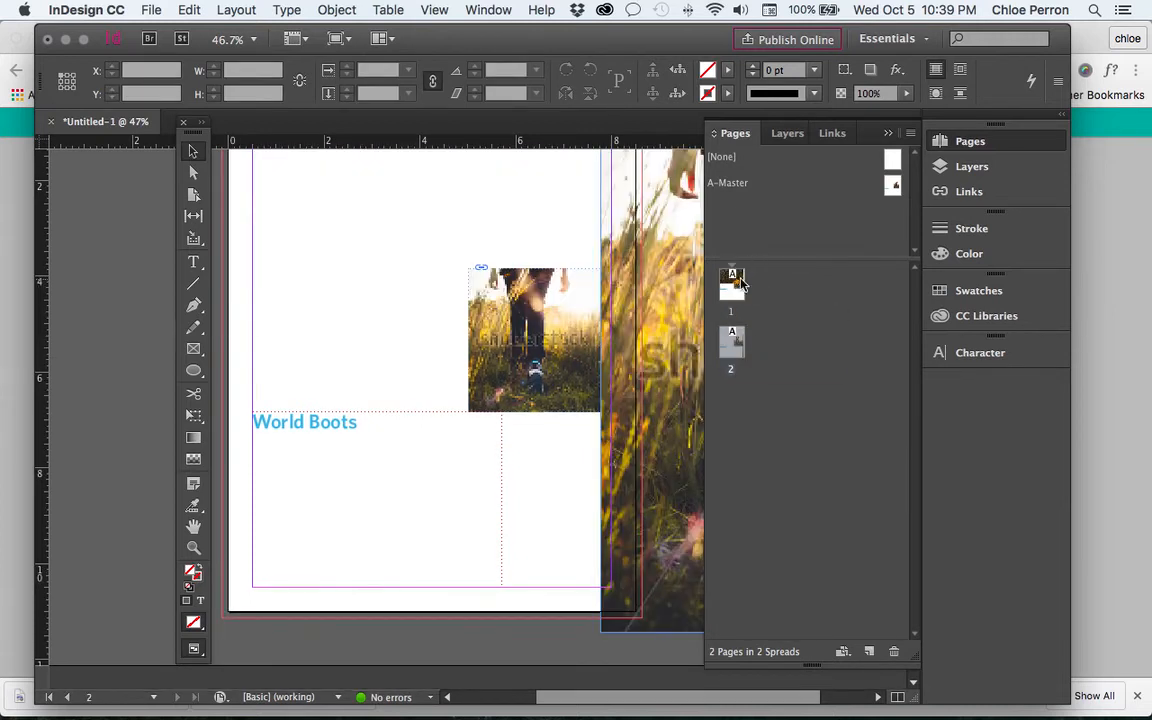
double_click(738, 280)
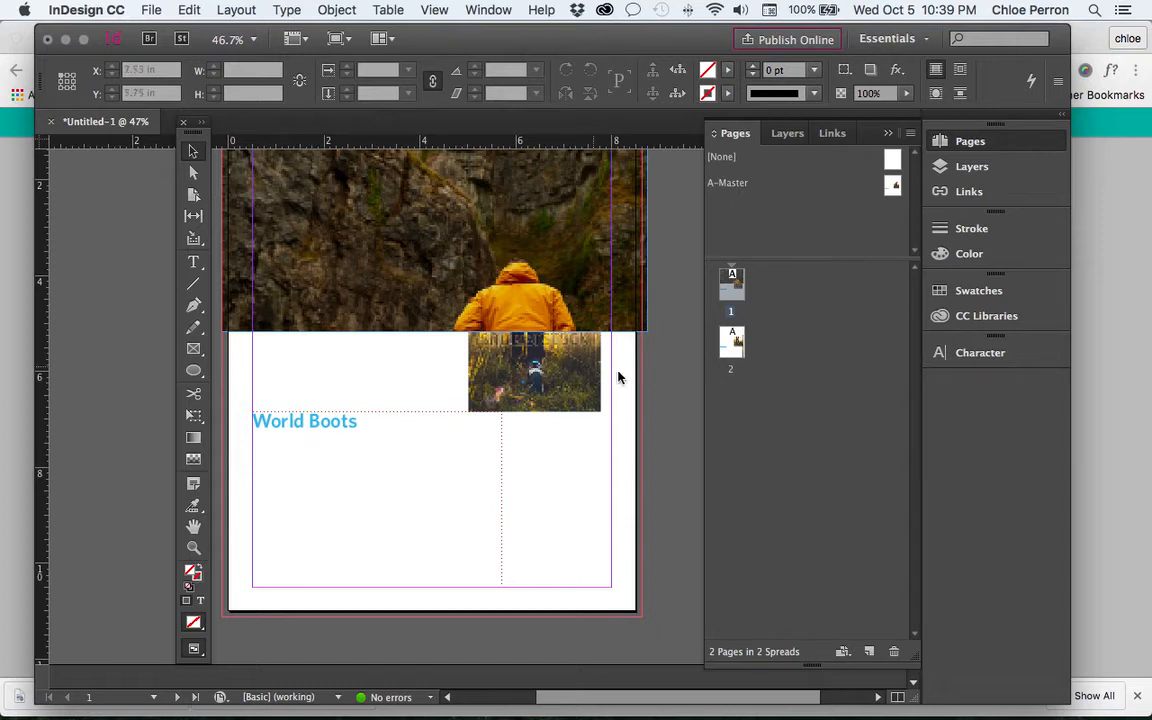
Delete the World Boots text frame and the small photo from the A-Master page
double_click(892, 185)
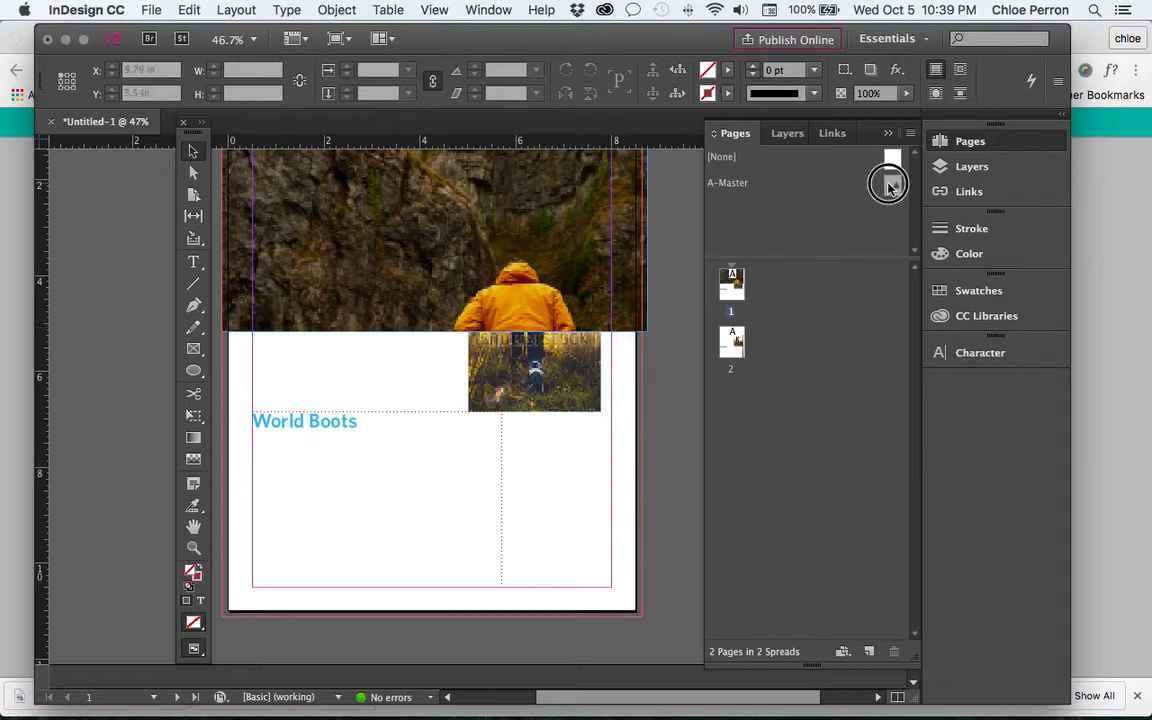
left_click(340, 426)
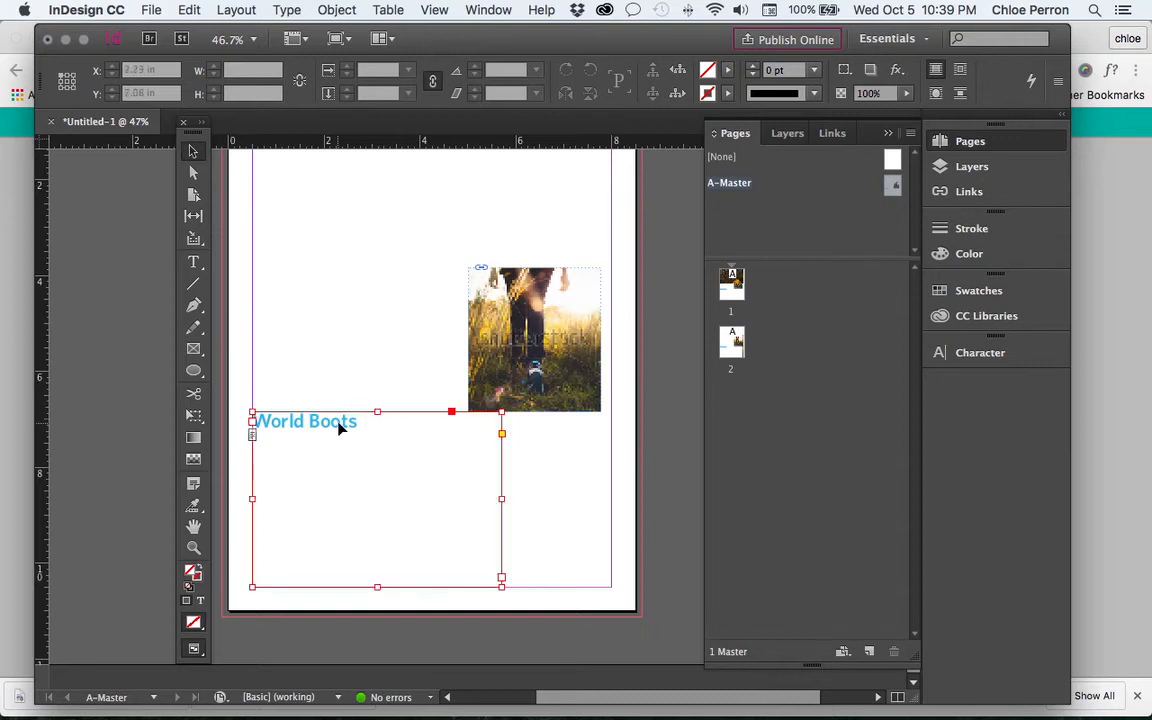
key("Delete")
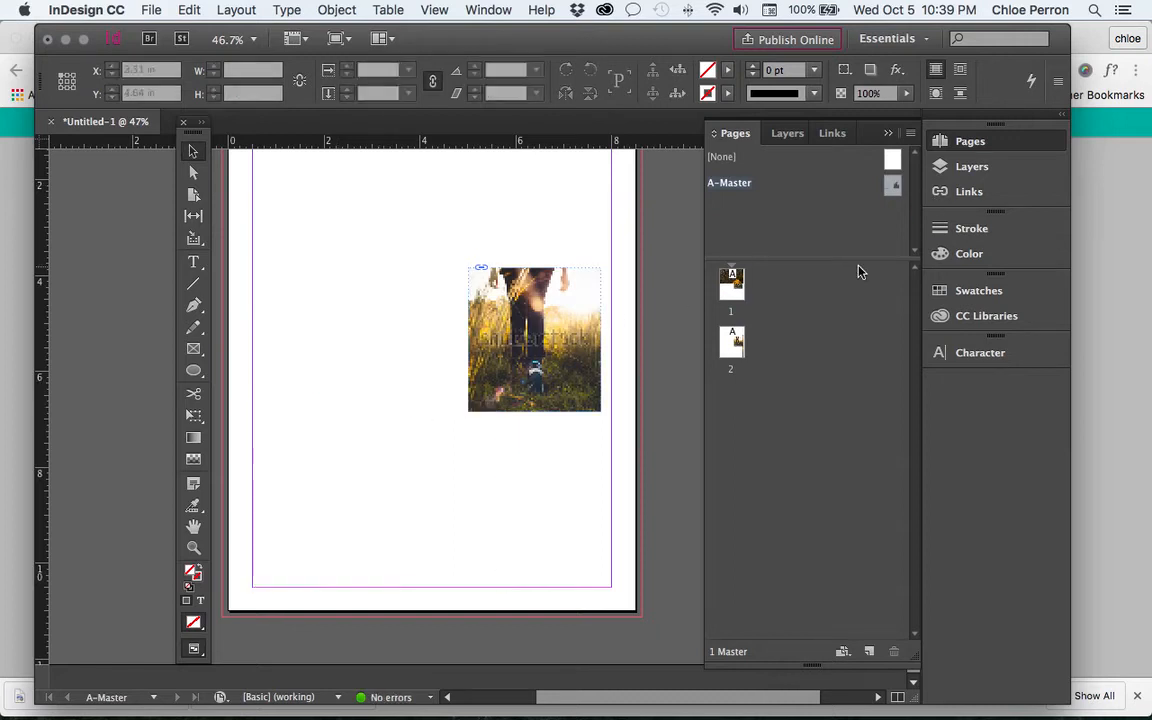
left_click(581, 334)
key("Delete")
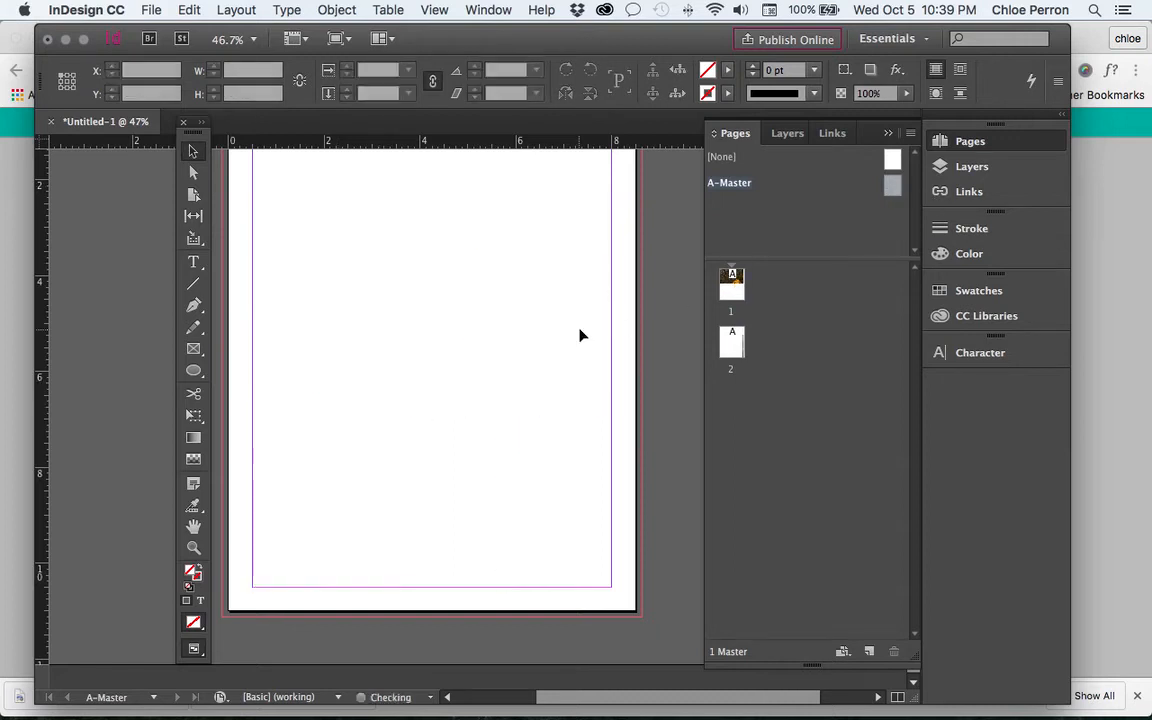
Extend the page 1 photo frame down past the bottom bleed to a height of 11.375 in
double_click(733, 287)
left_click(435, 240)
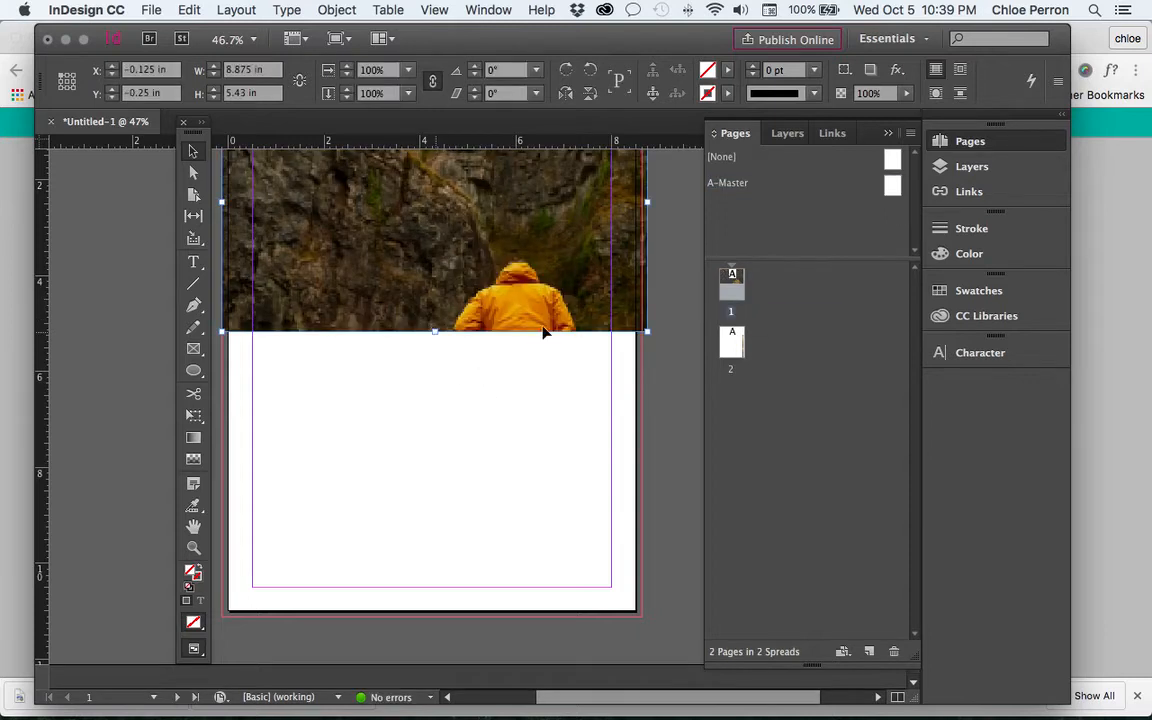
left_click_drag(432, 339, 396, 617)
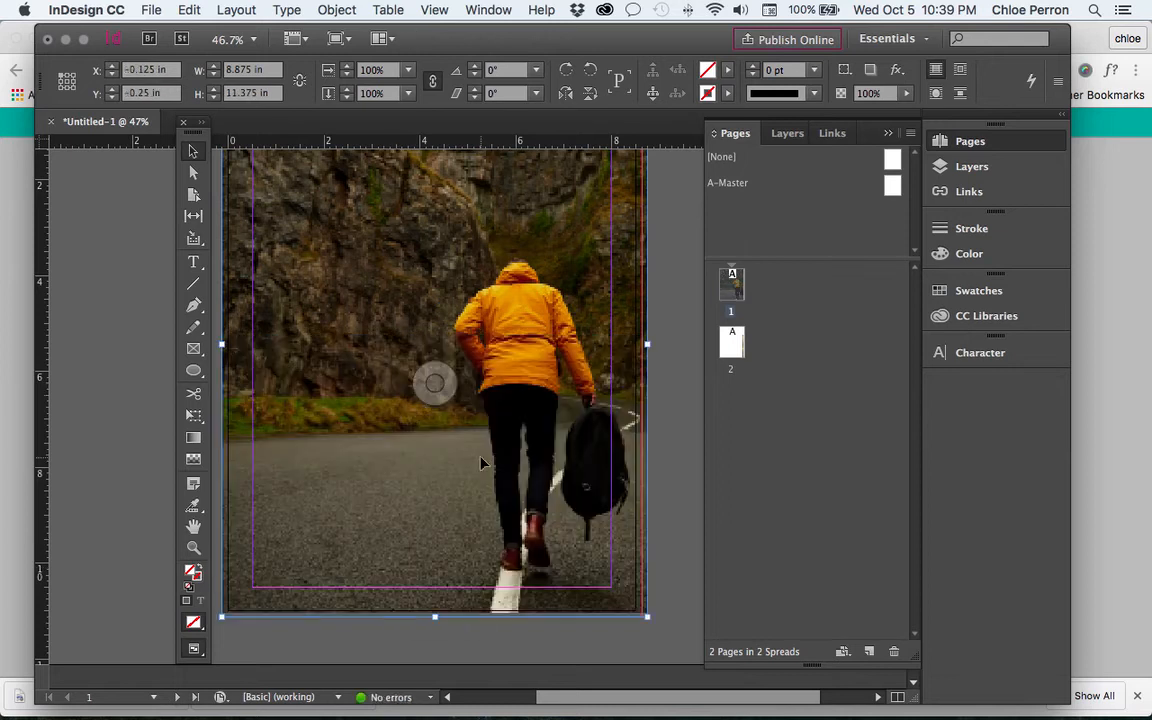
Move the grass photo over page 2 so it fills the bleed area at X -0.125 in, Y -0.125 in
double_click(733, 347)
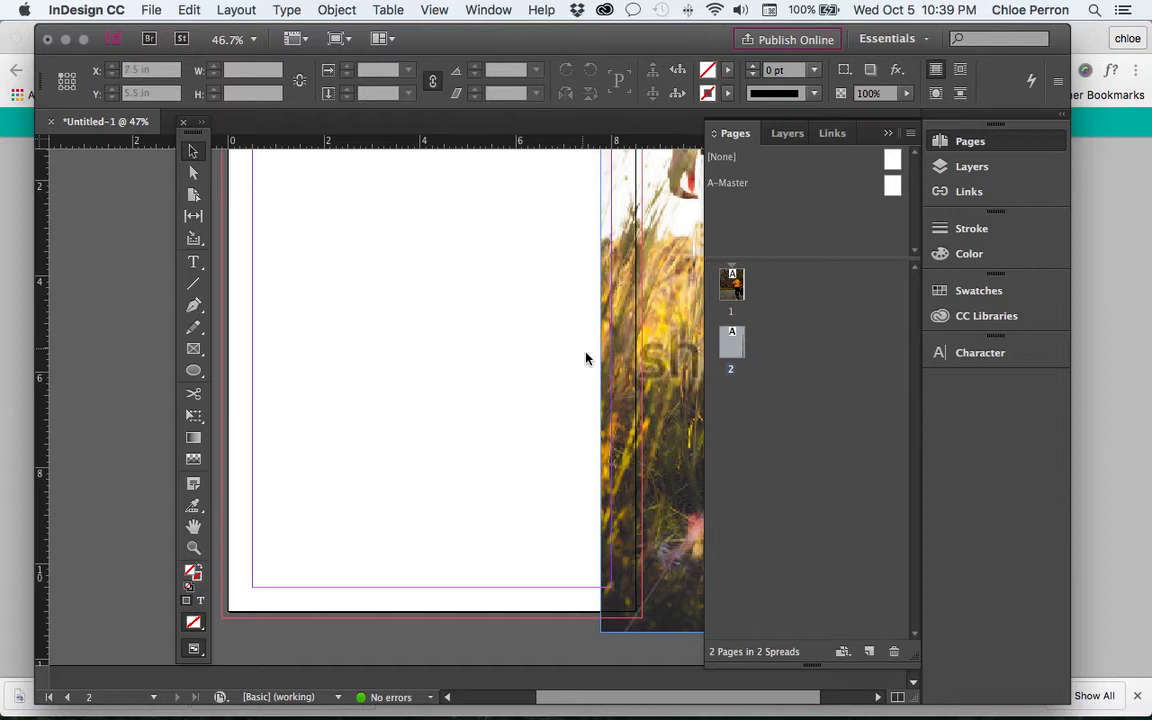
left_click(195, 549)
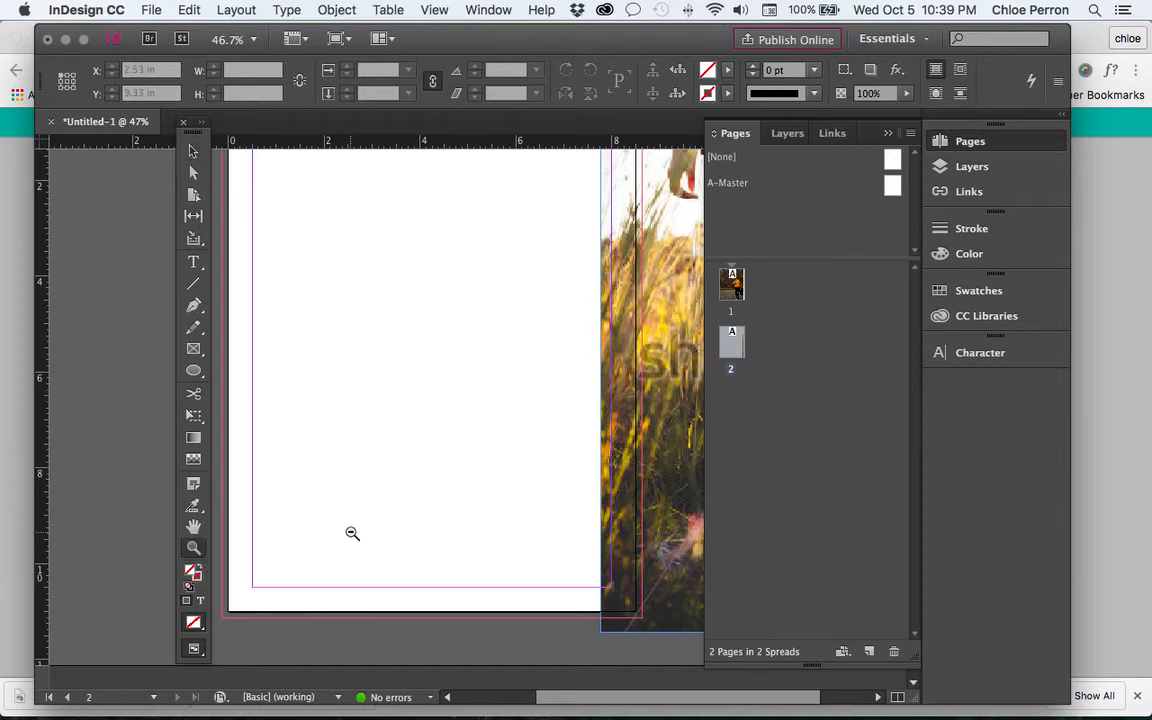
left_click(352, 532, "alt")
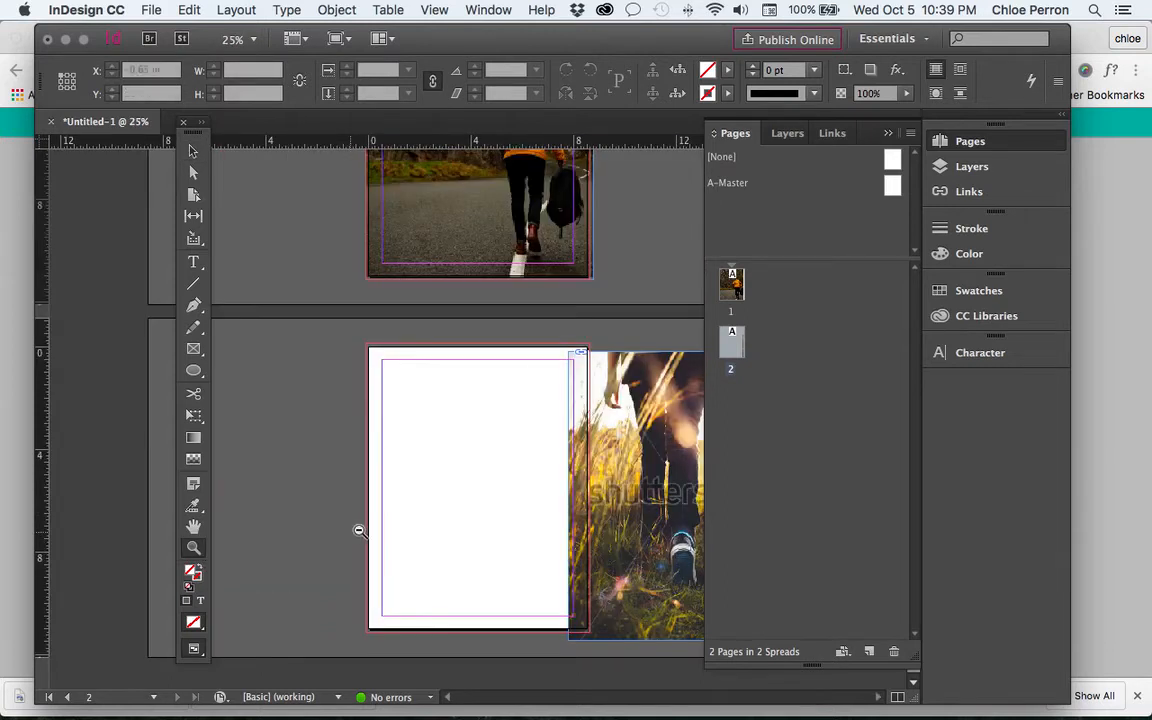
left_click(431, 514, "alt")
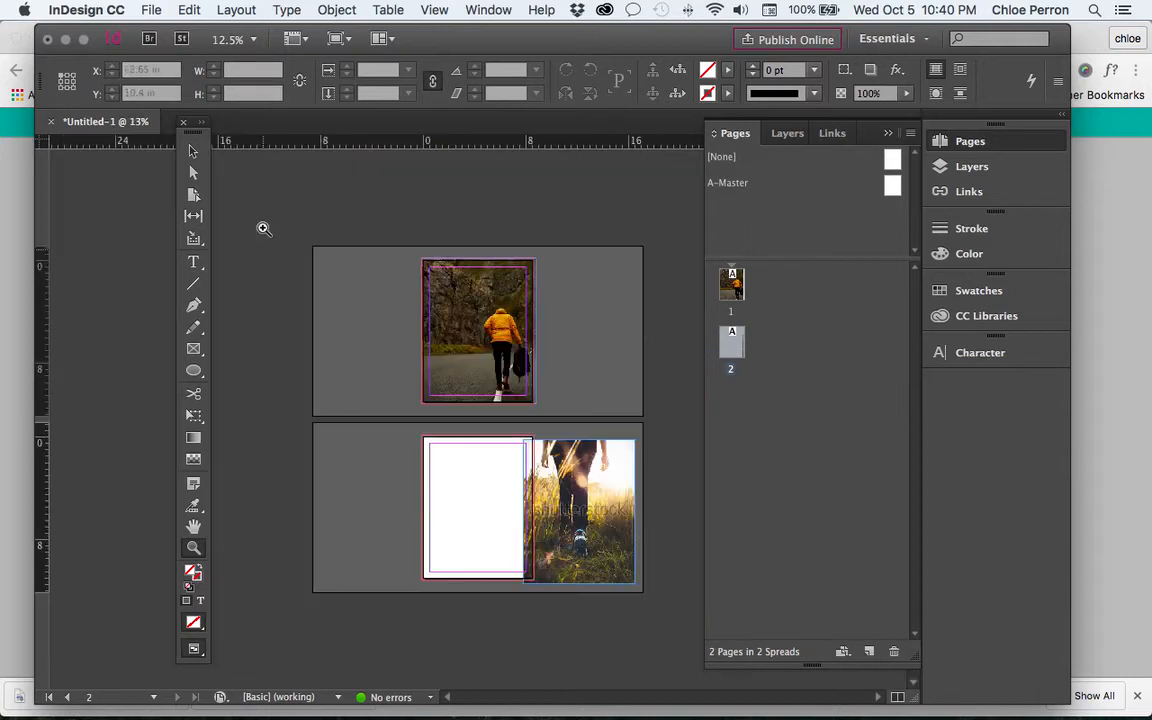
left_click(193, 150)
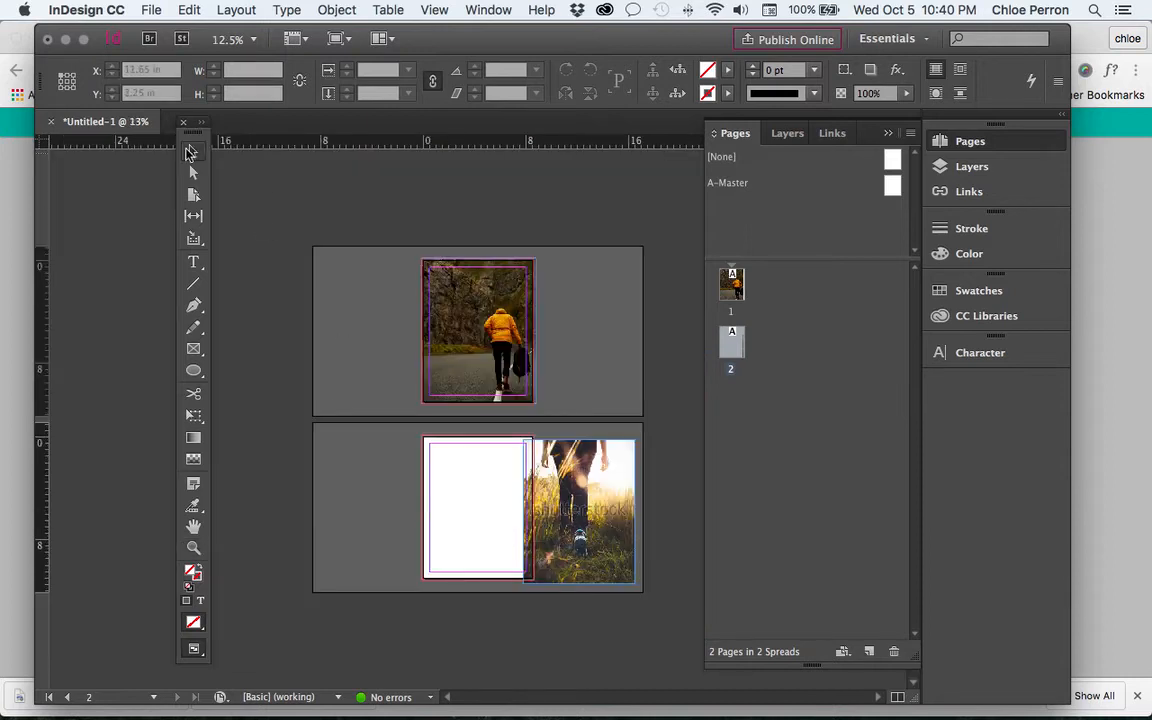
left_click_drag(572, 484, 471, 474)
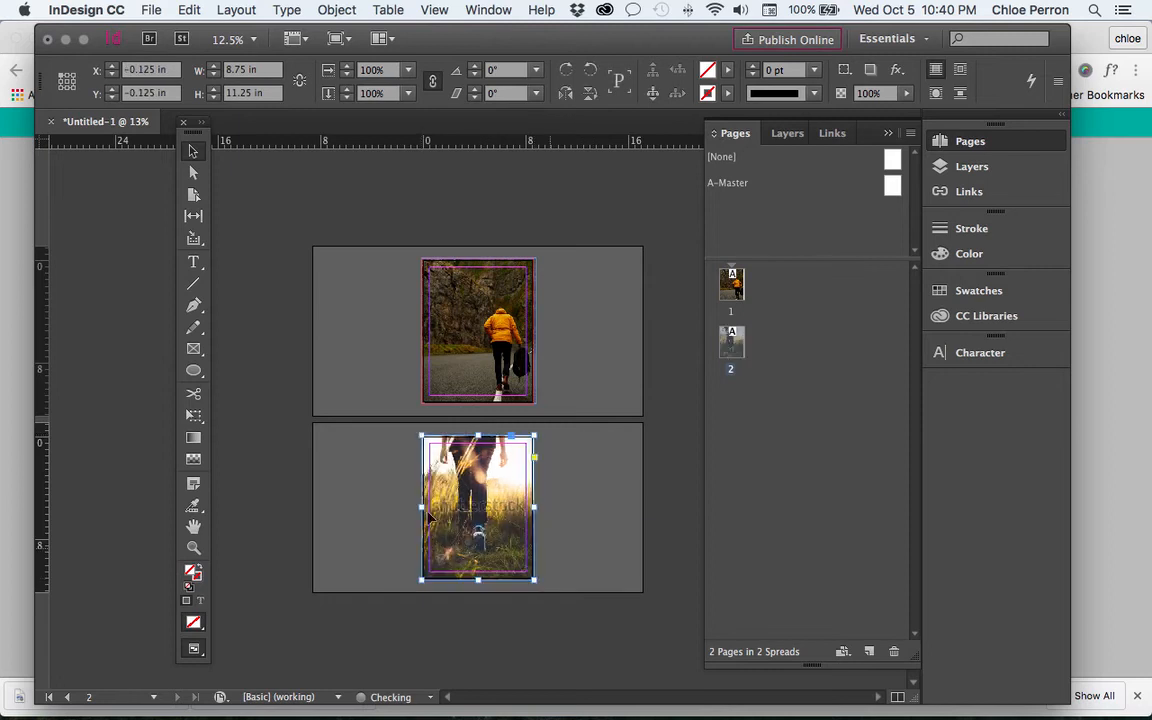
Preview pages 1 and 2 and the A-Master page without guides and frame edges
left_click(194, 548)
left_click_drag(369, 400, 590, 615)
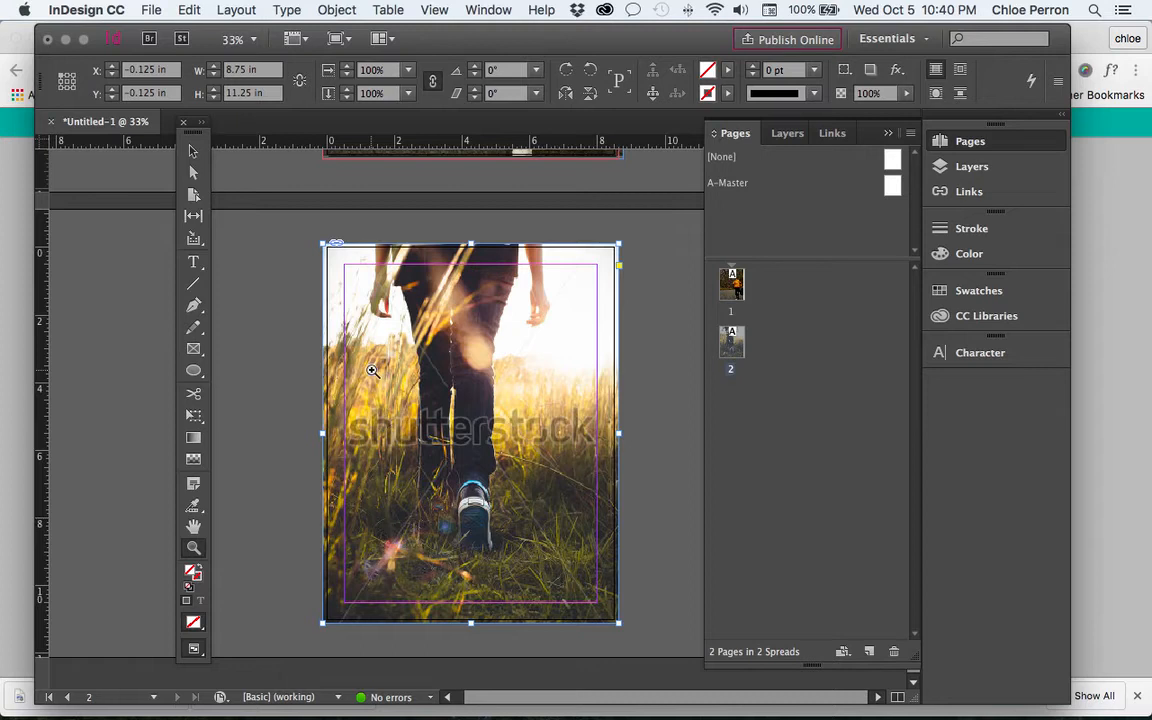
key("w")
double_click(733, 283)
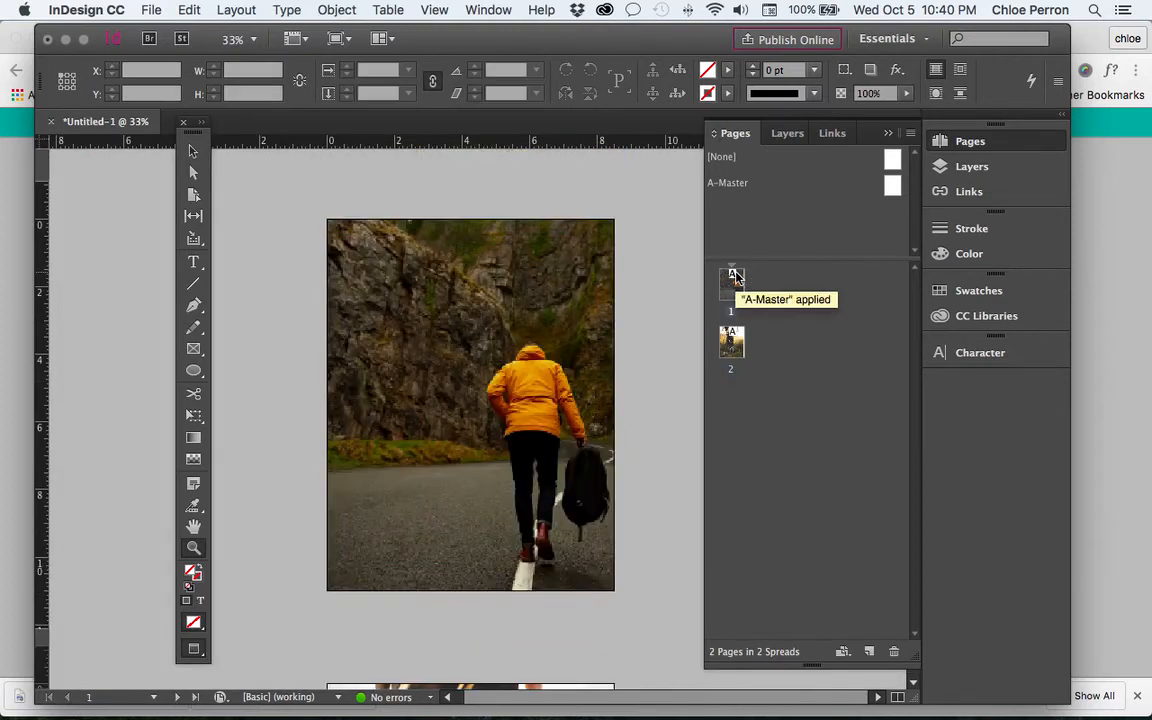
double_click(732, 340)
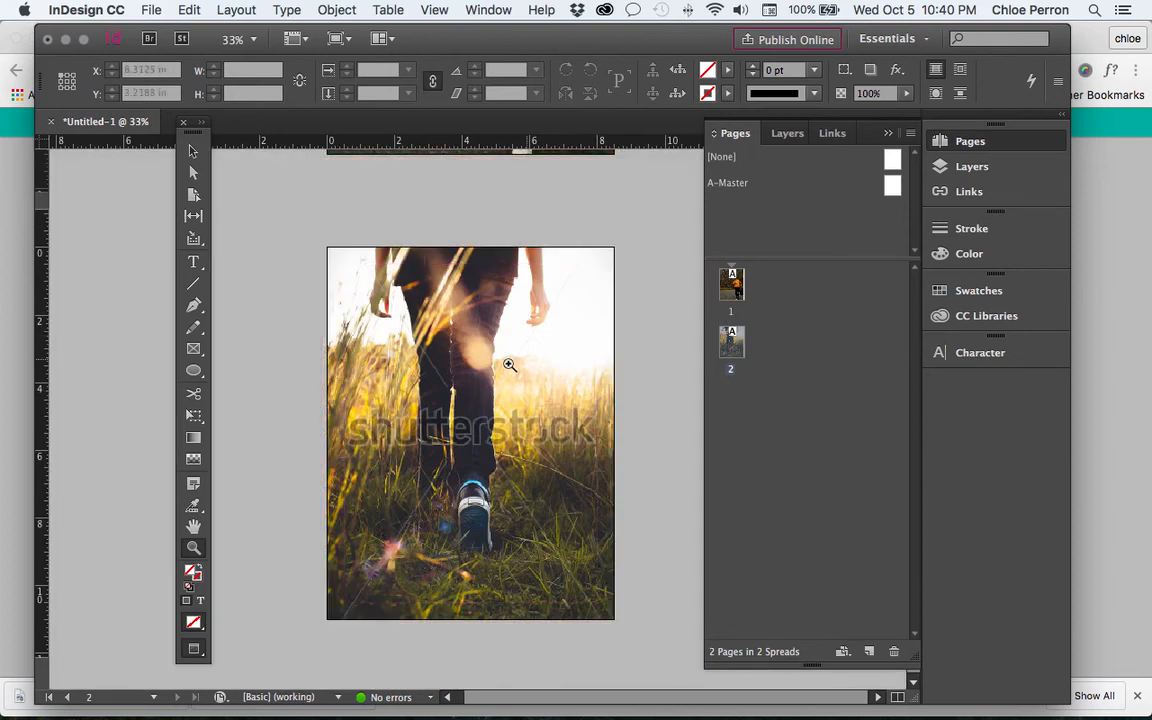
double_click(892, 188)
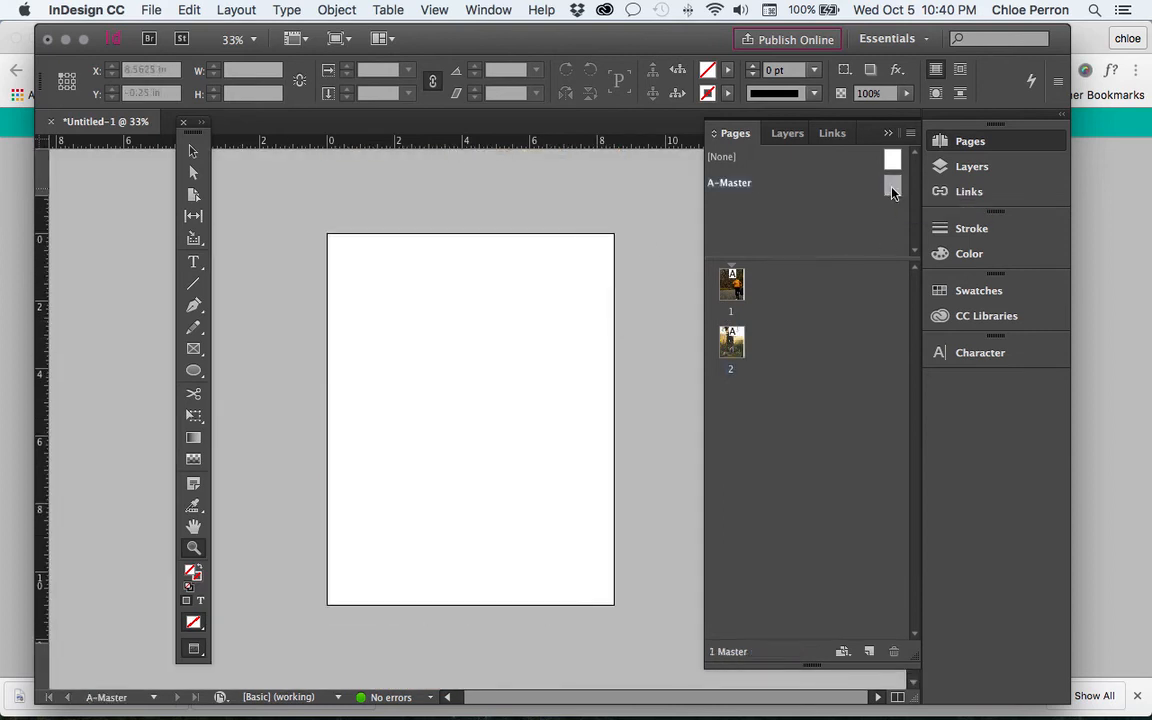
double_click(730, 280)
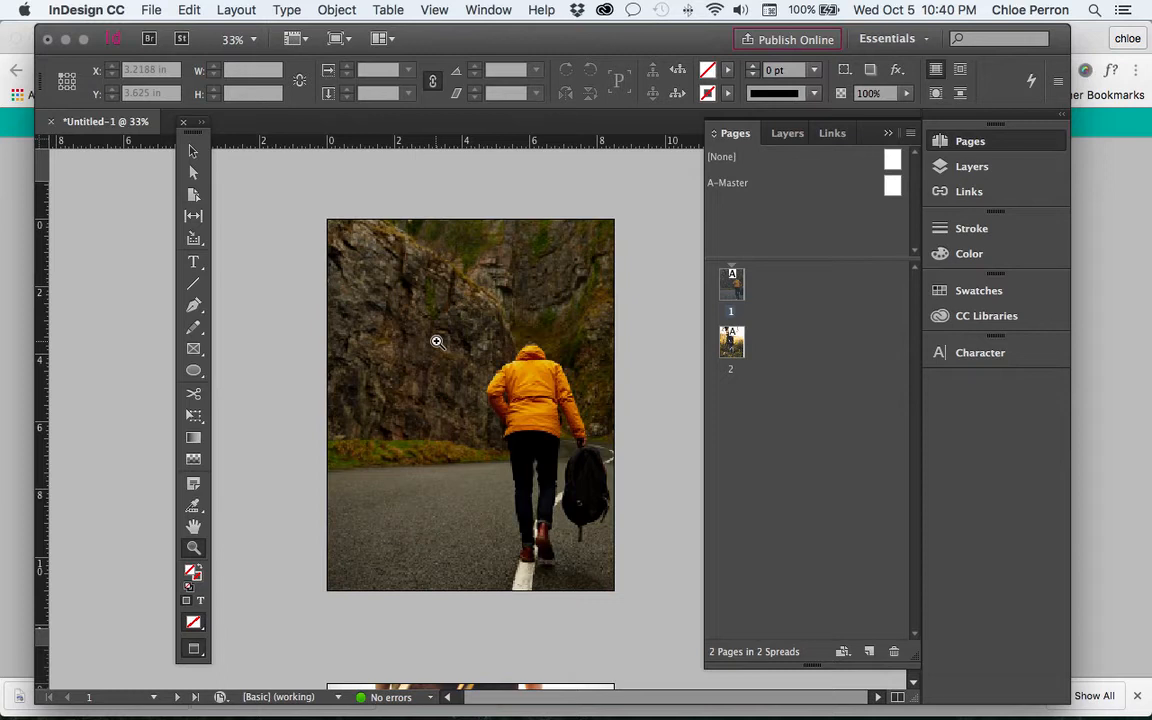
Leave preview mode and draw a text frame about 5 in wide and 2 in tall near the top of page 1's left margin
left_click(194, 261)
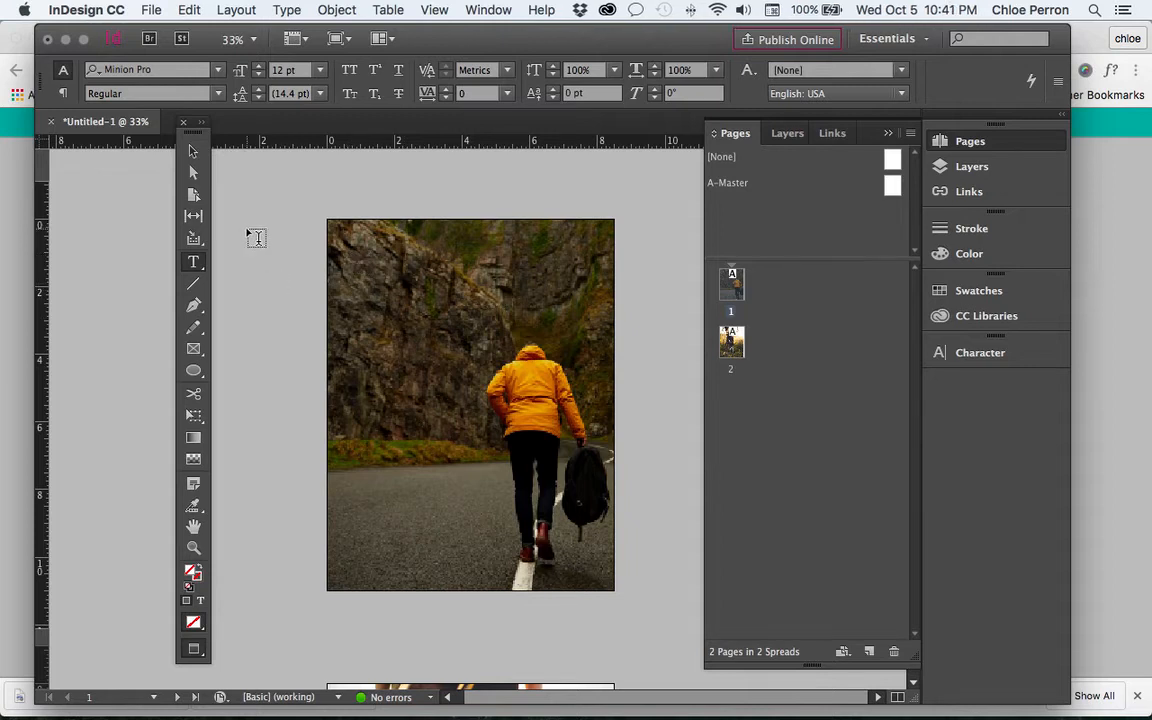
key("w")
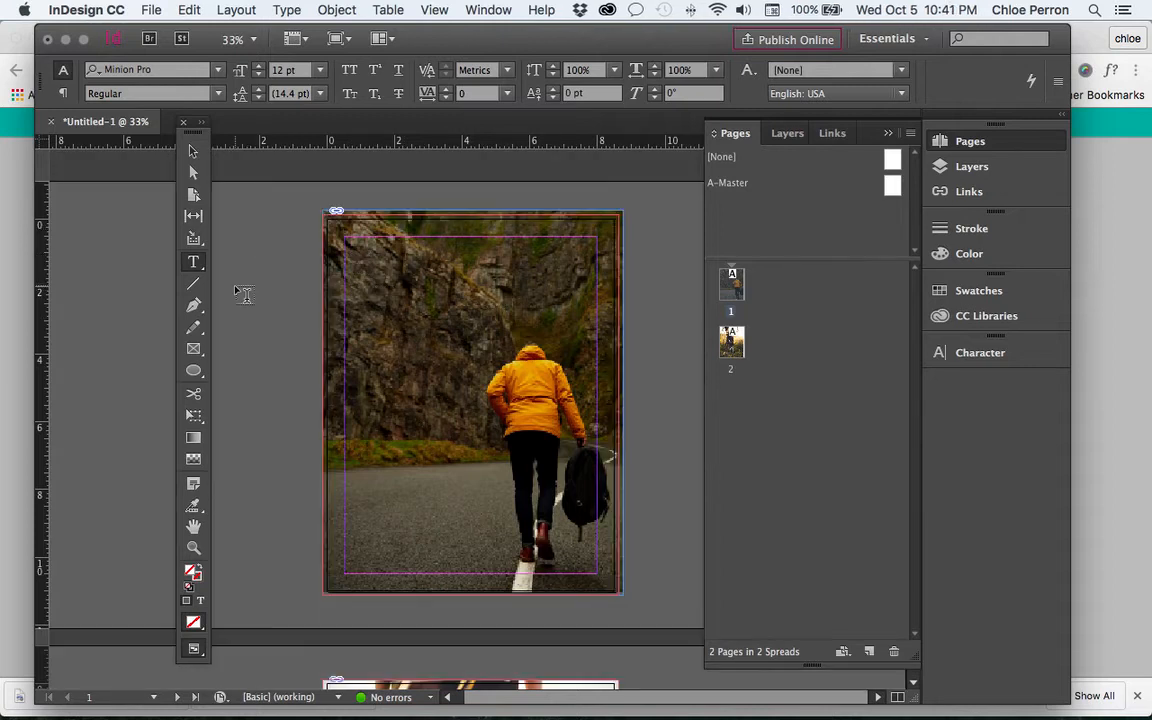
left_click_drag(346, 250, 510, 321)
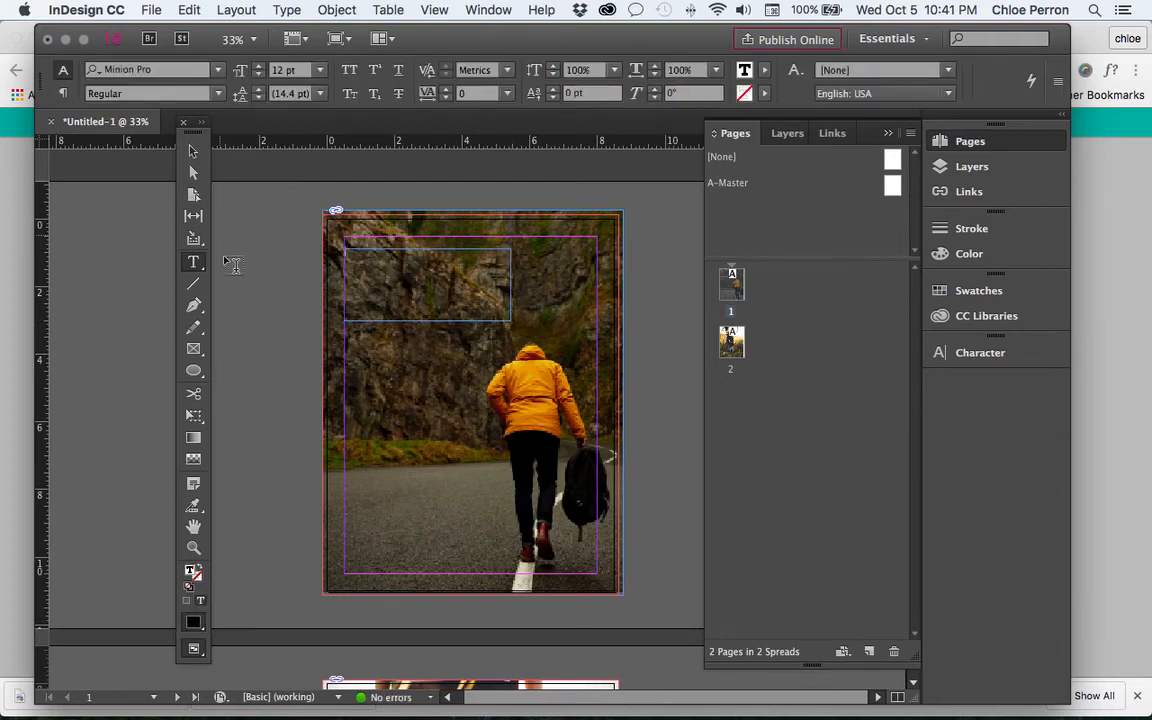
left_click(195, 550)
left_click_drag(295, 205, 647, 404)
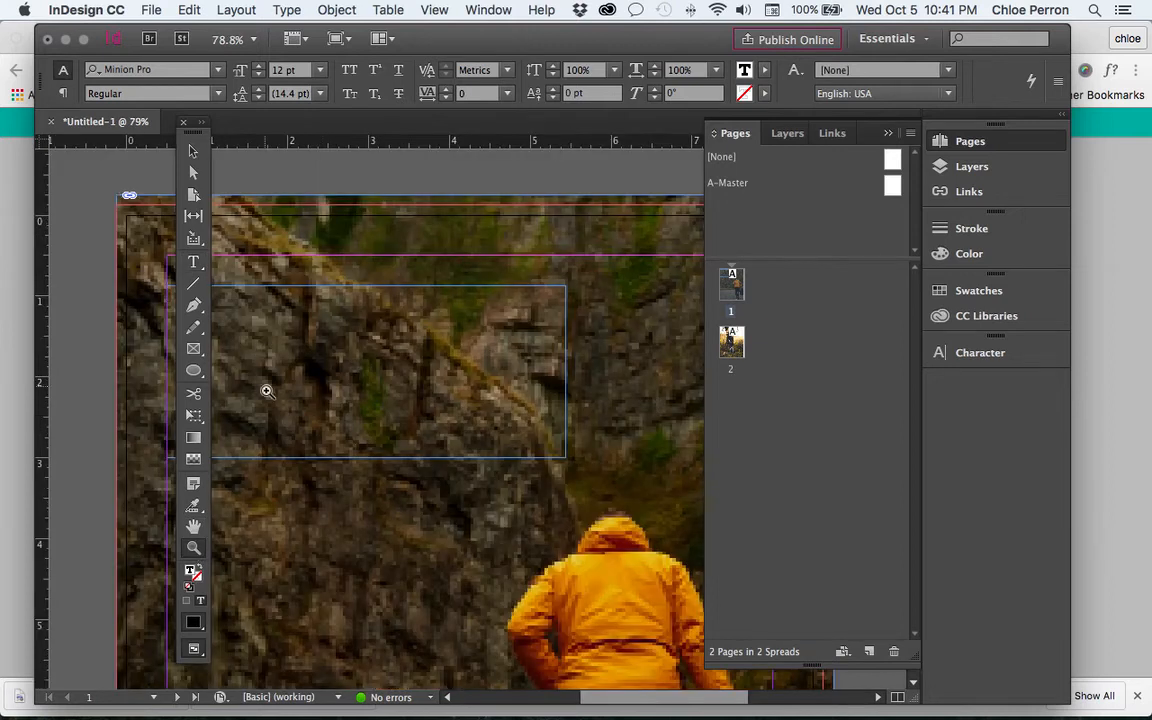
Enter the text "hiking boots r us" in the empty text frame near the top of page 1
left_click_drag(330, 455, 358, 456)
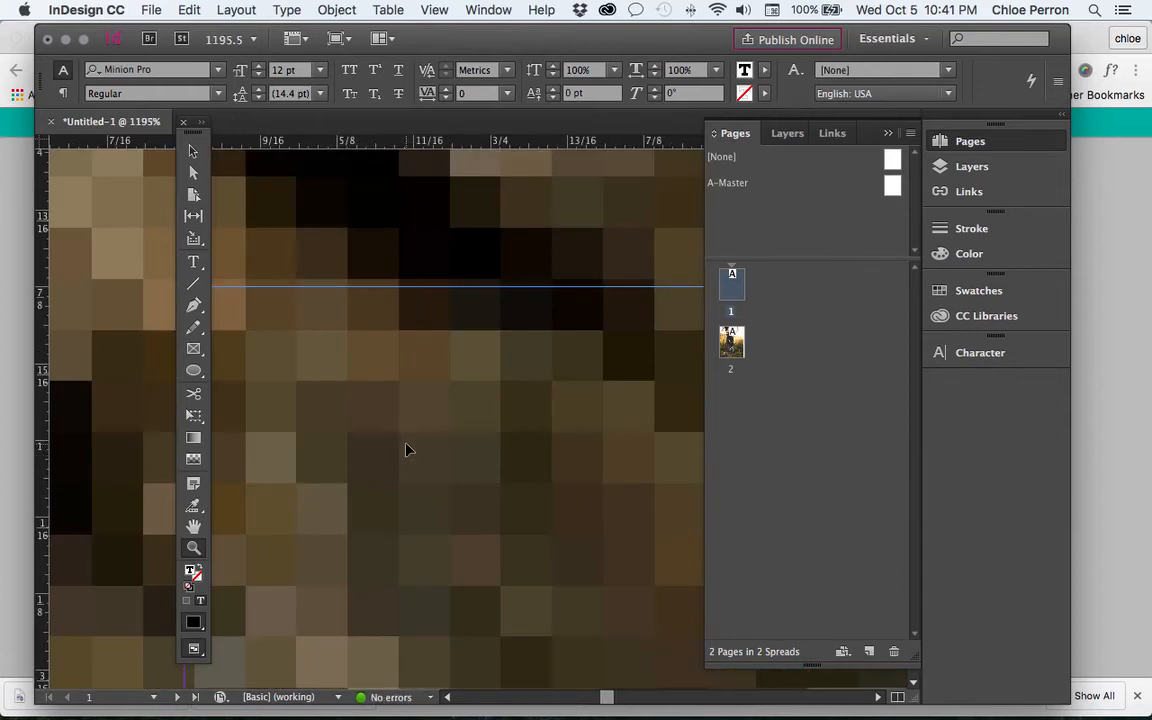
key("super+0")
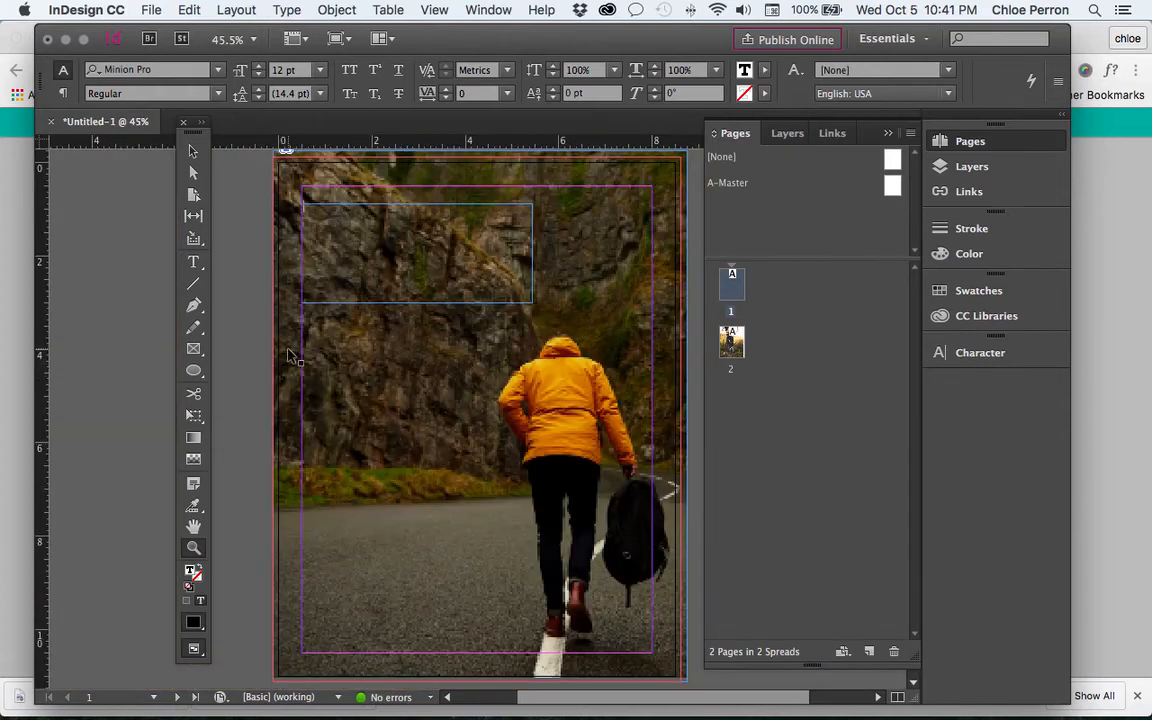
left_click(199, 535)
left_click_drag(345, 481, 417, 481)
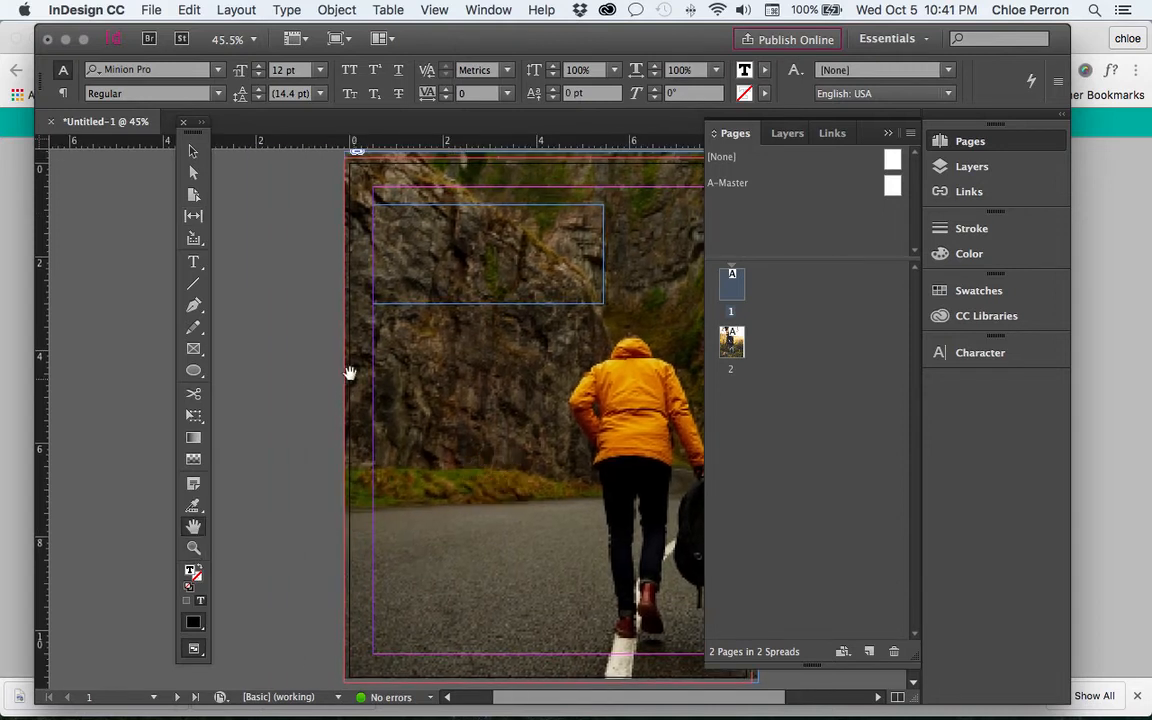
left_click(194, 261)
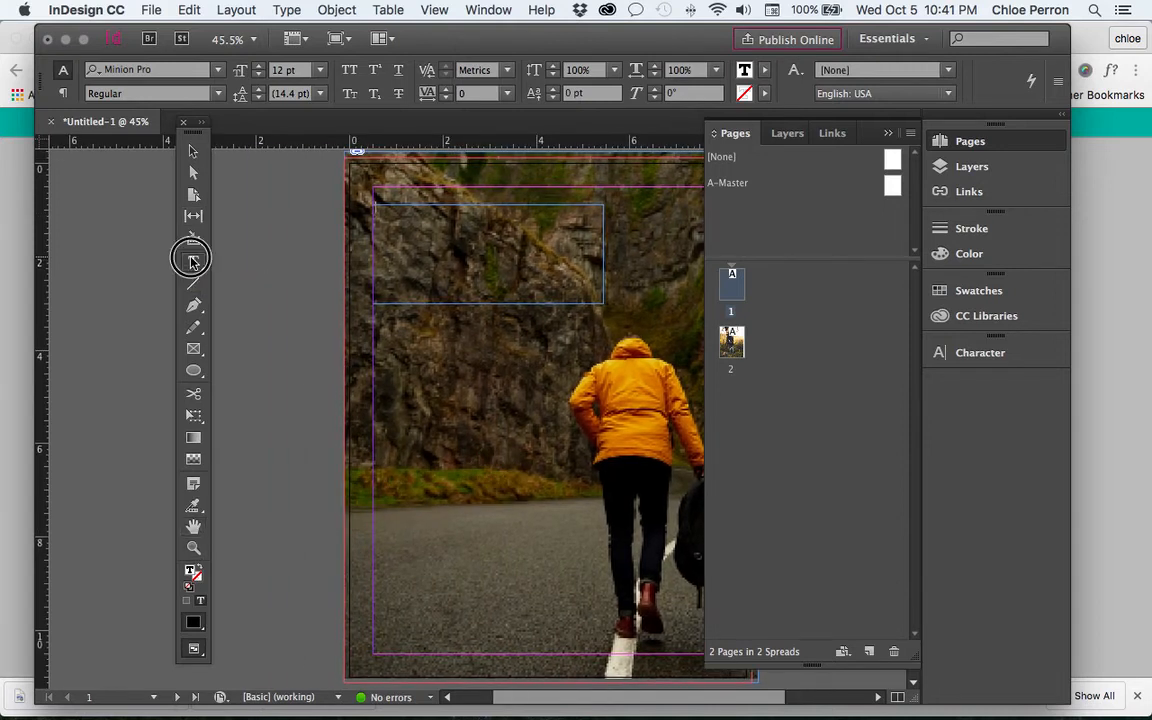
left_click(376, 206)
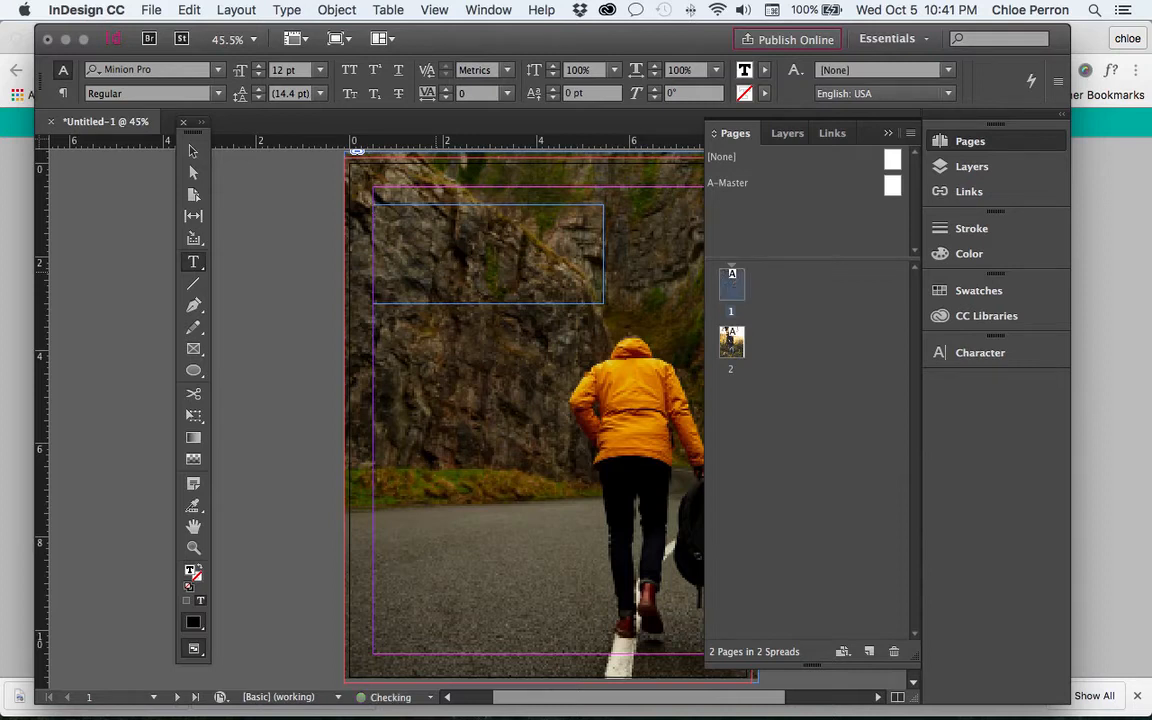
left_click(193, 547)
left_click_drag(336, 185, 594, 299)
left_click(193, 261)
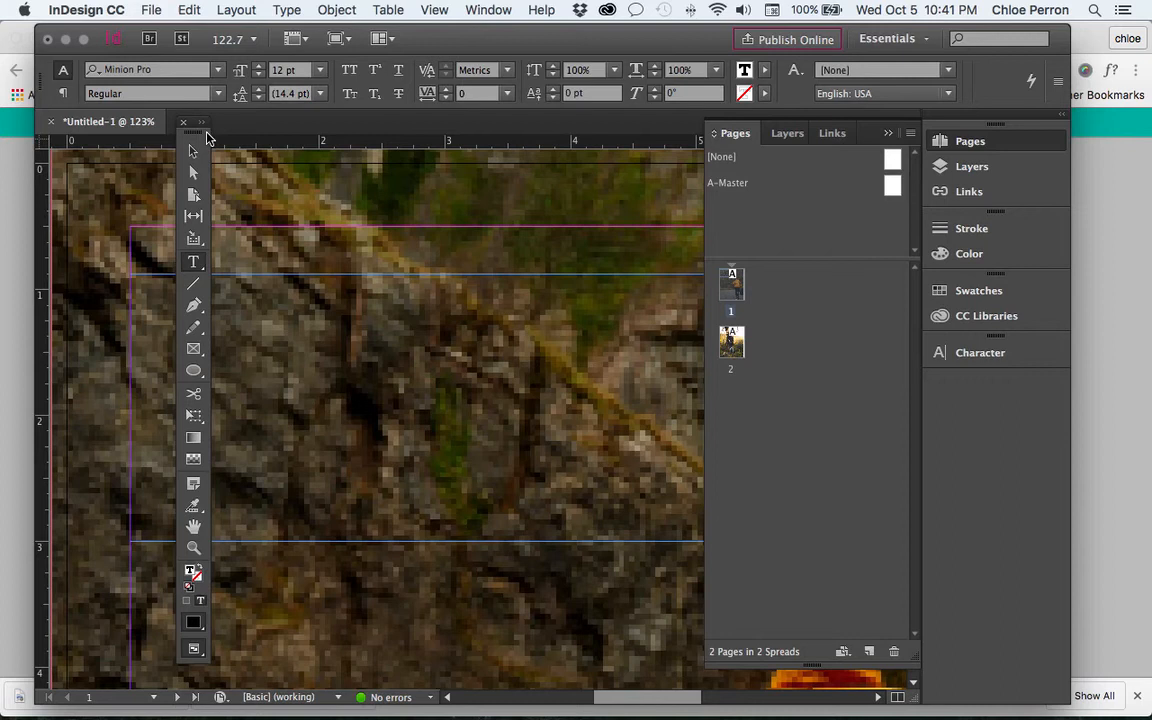
left_click_drag(200, 140, 70, 140)
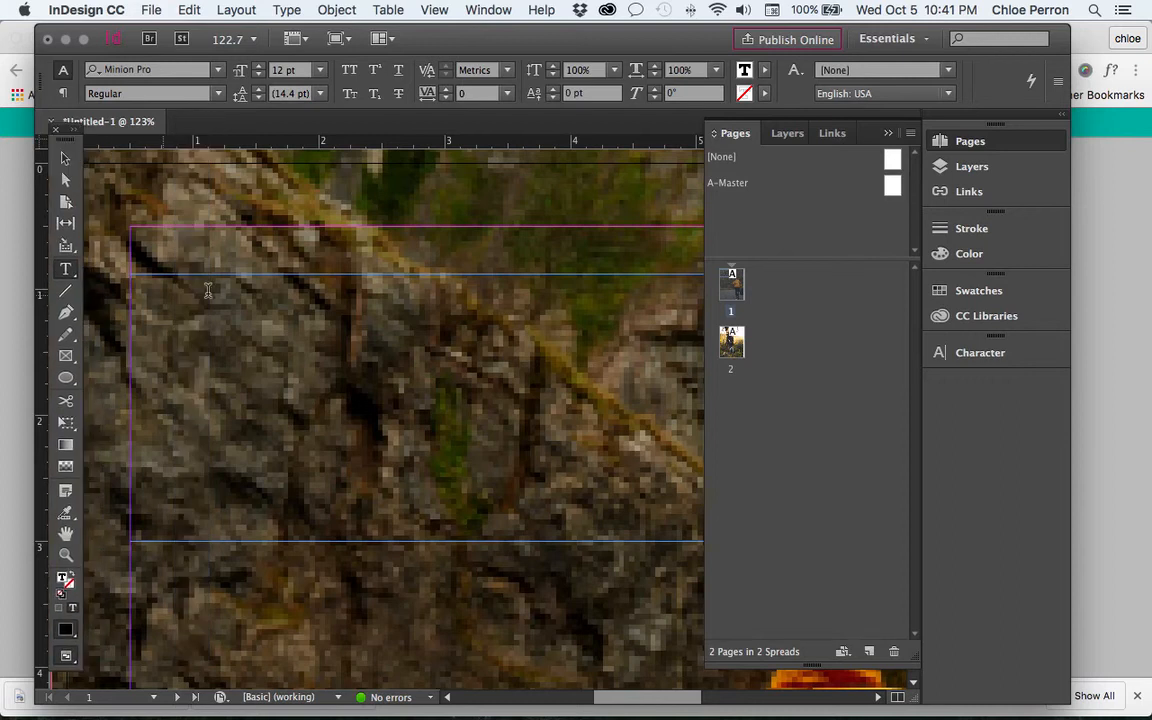
left_click(140, 283)
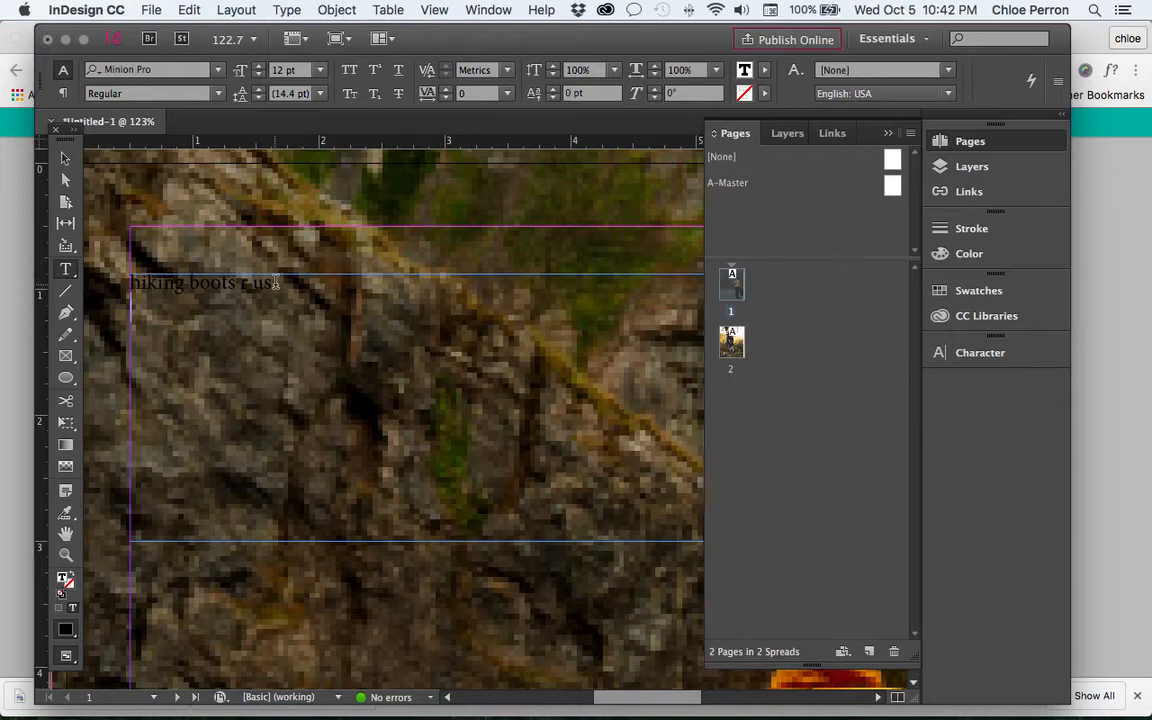
Format the "hiking boots r us" text in Whitney Light with all caps
left_click_drag(276, 283, 129, 283)
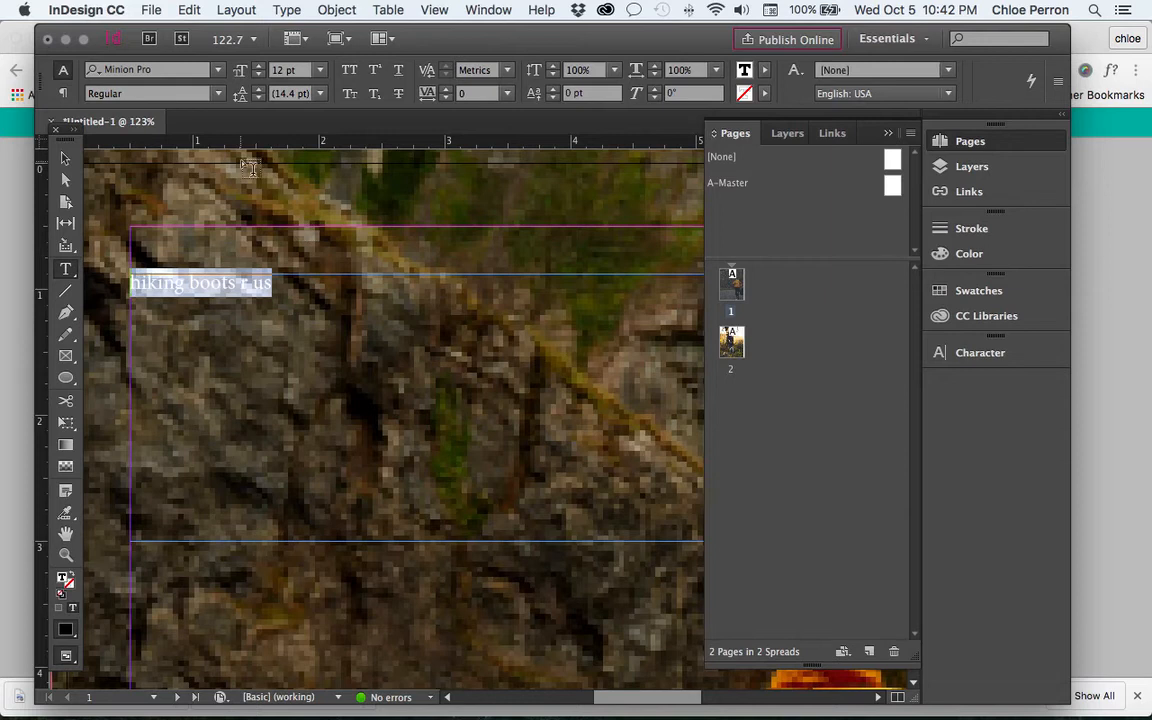
left_click(217, 70)
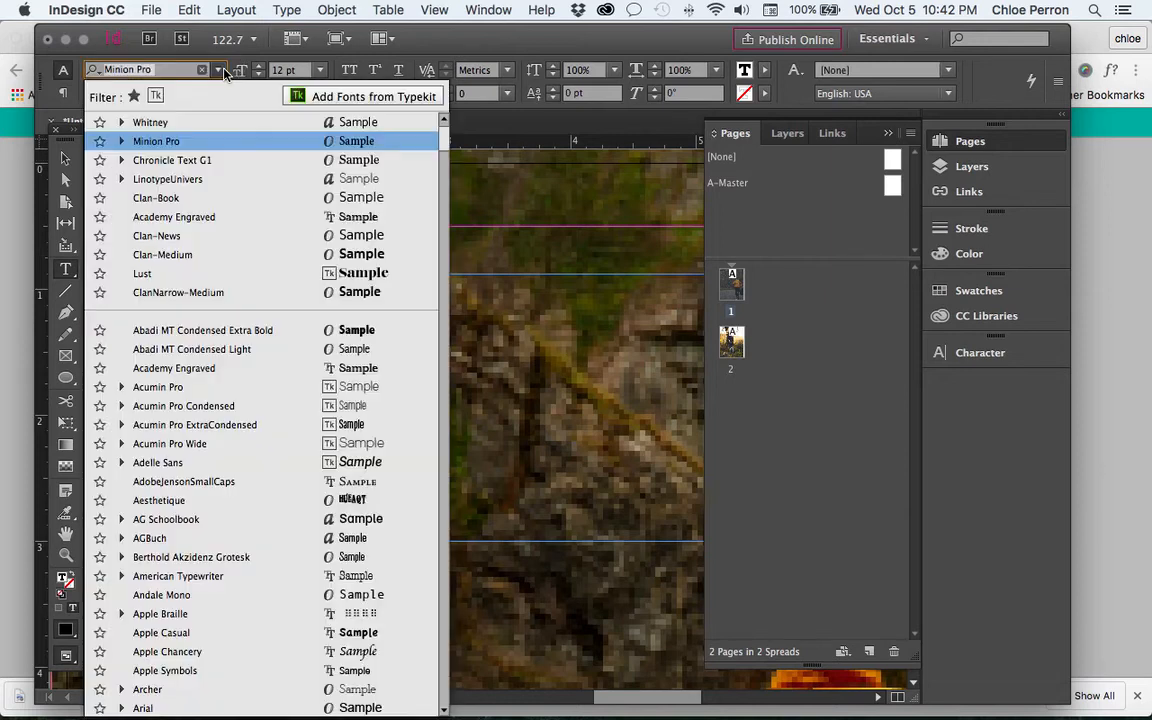
left_click(216, 126)
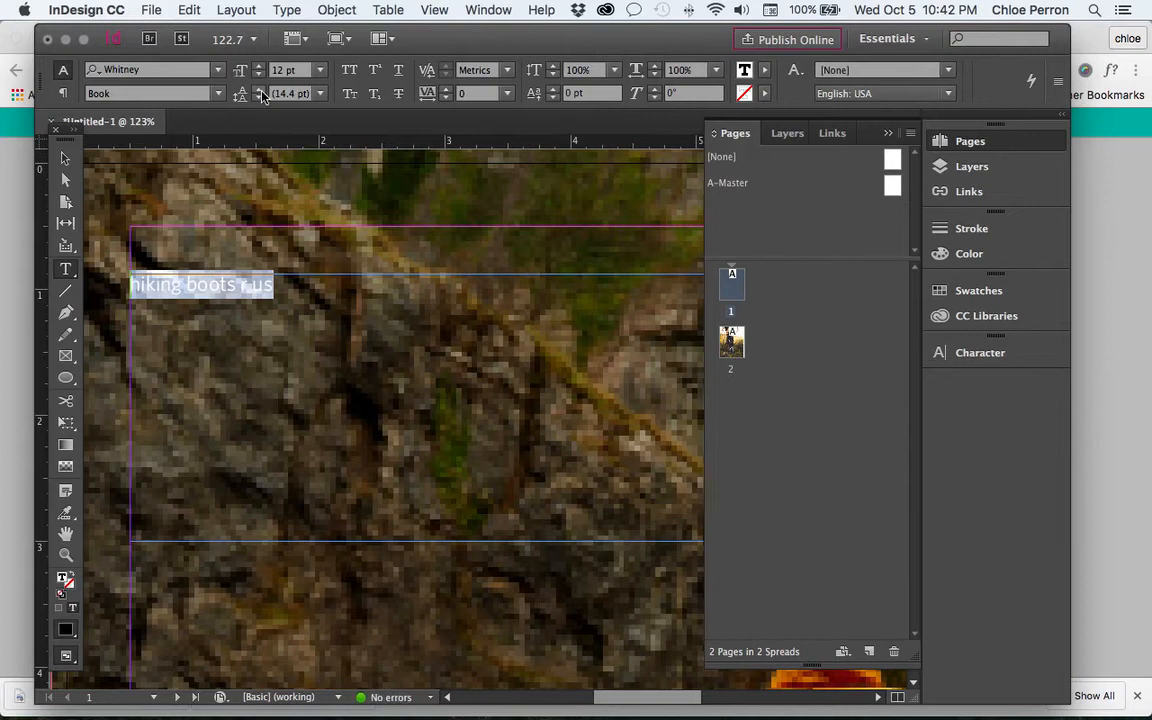
left_click(350, 73)
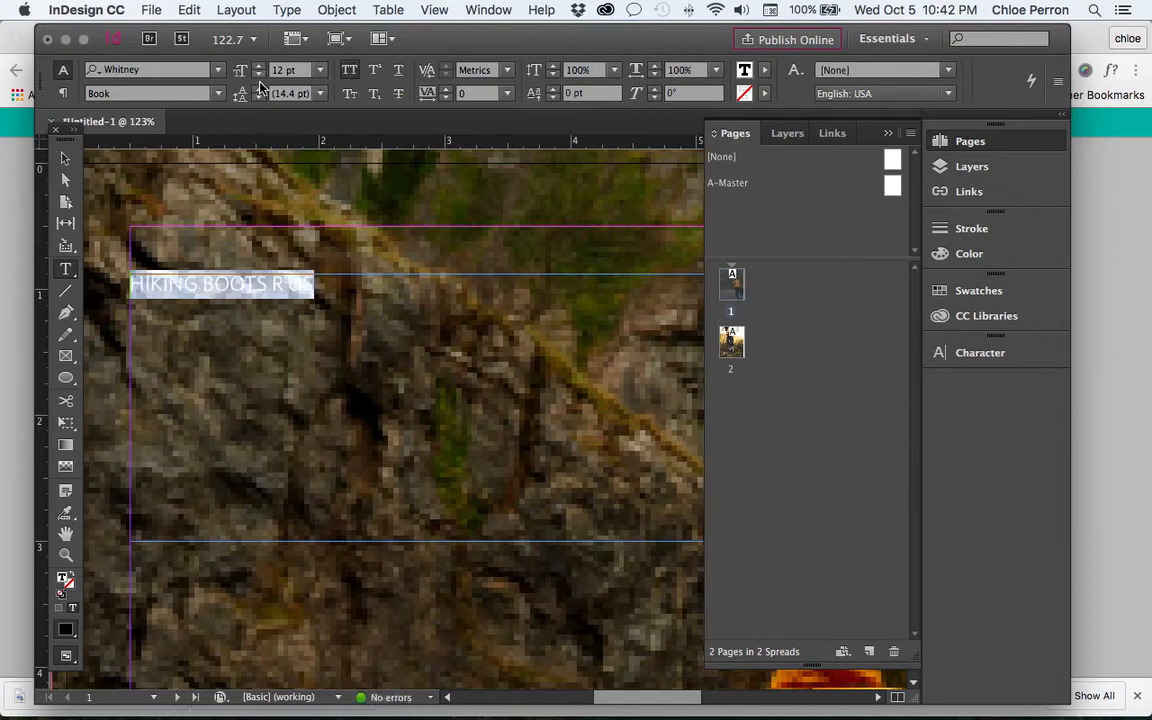
left_click(215, 93)
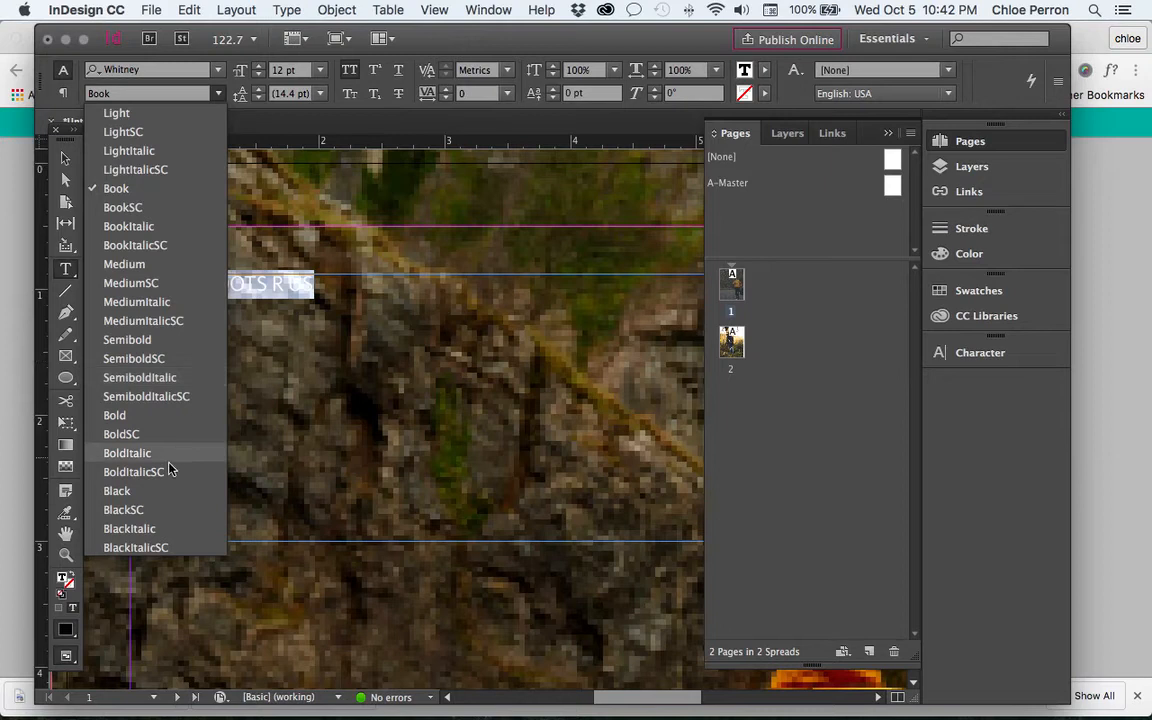
left_click(159, 414)
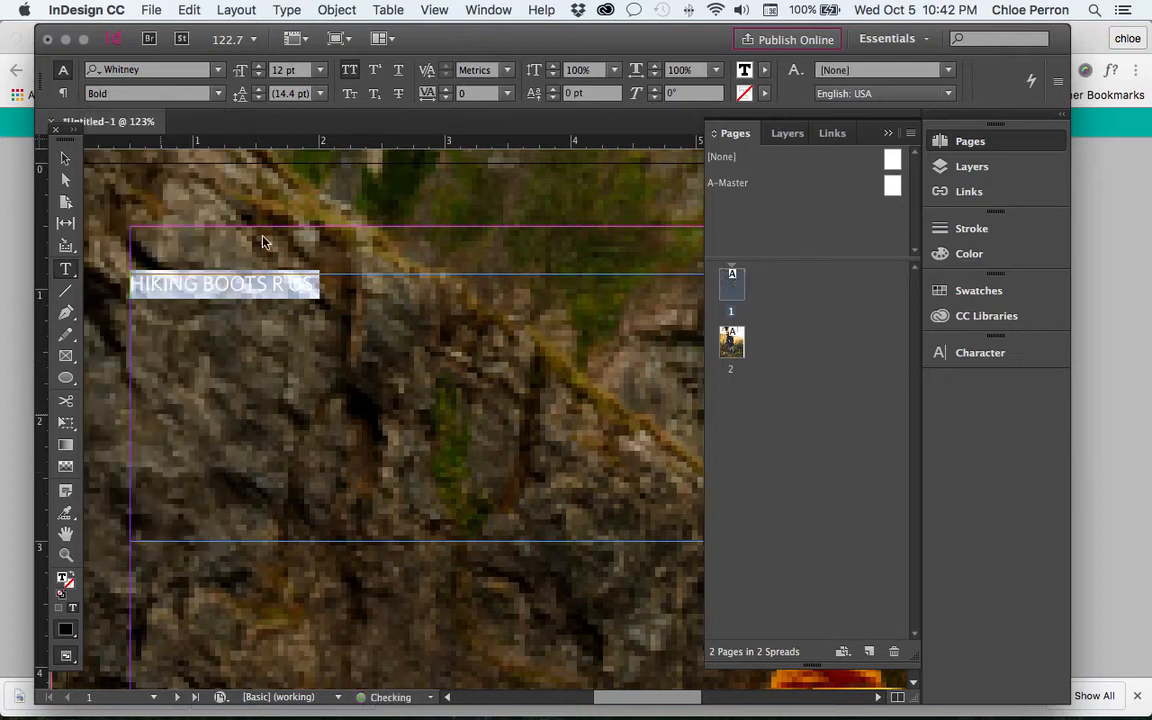
left_click(216, 93)
left_click(169, 108)
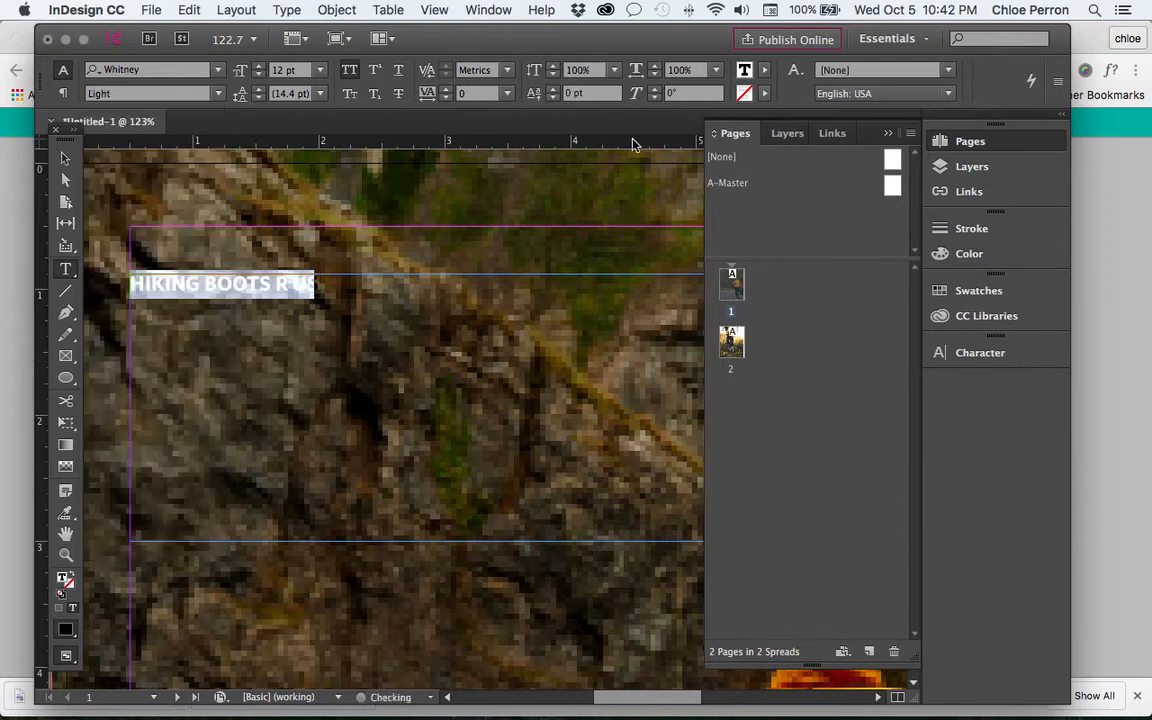
Fill the headline text with the [Paper] swatch and increase its font size to 33 pt
left_click(972, 291)
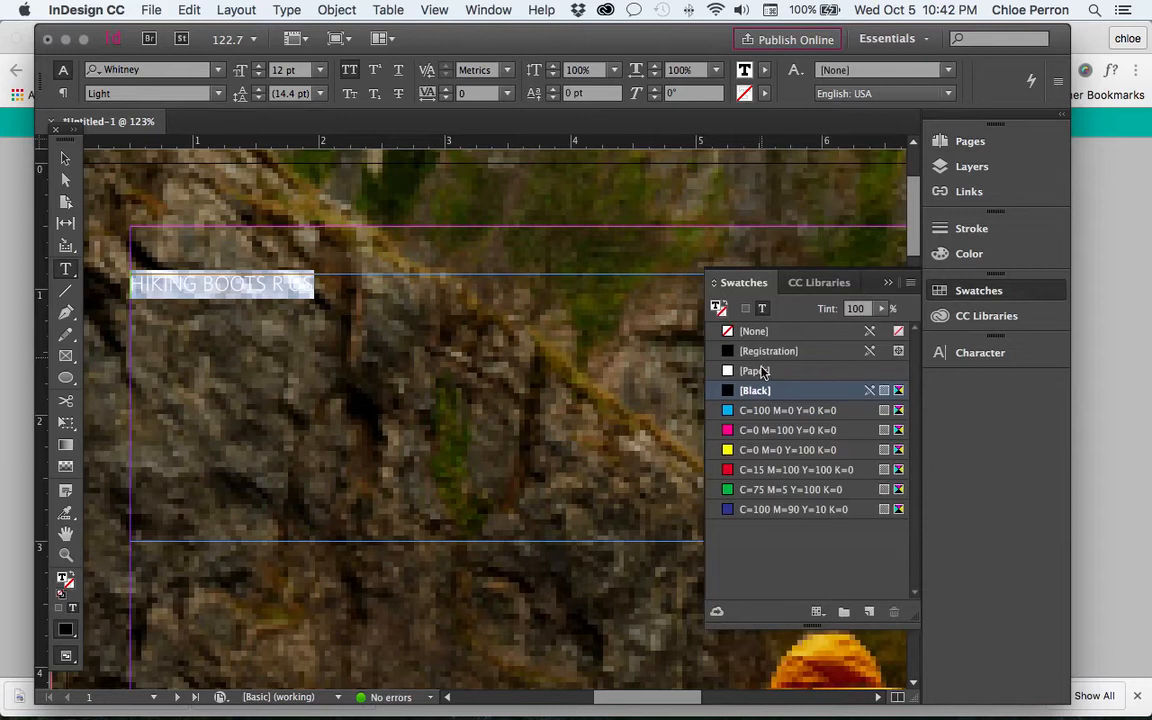
left_click(757, 371)
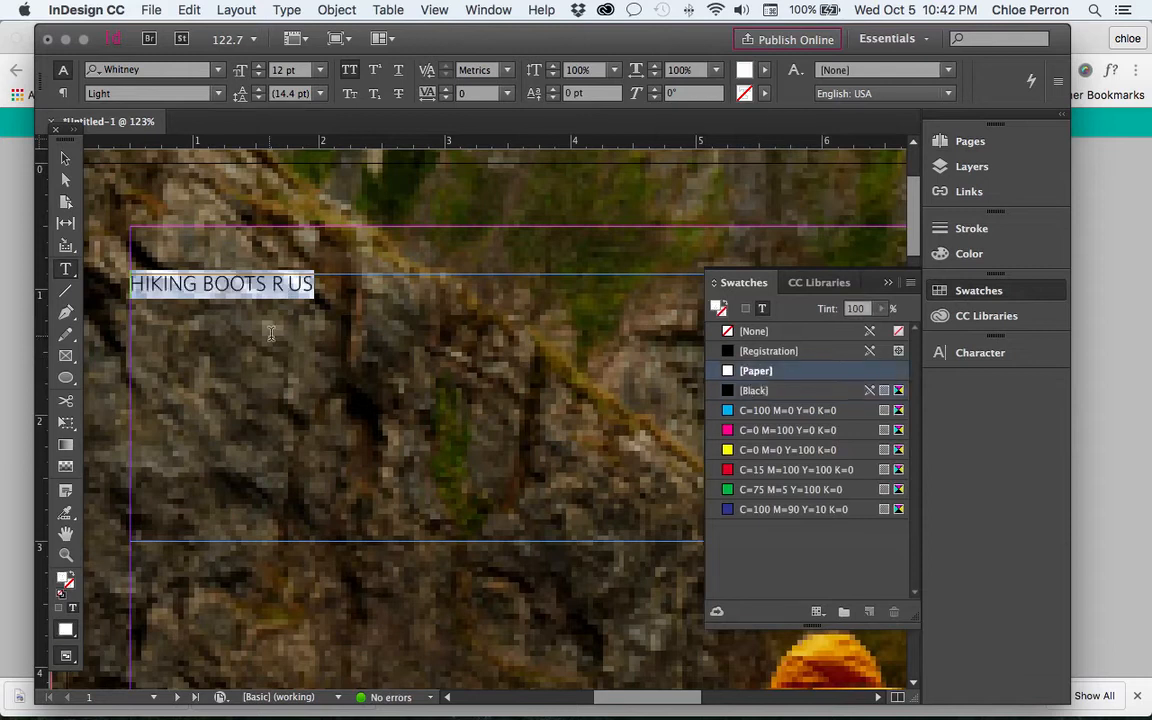
left_click(260, 70)
left_click(260, 70)
left_click(260, 70)
left_click(259, 70)
left_click(260, 70)
left_click(260, 70)
left_click(260, 70)
left_click(260, 70)
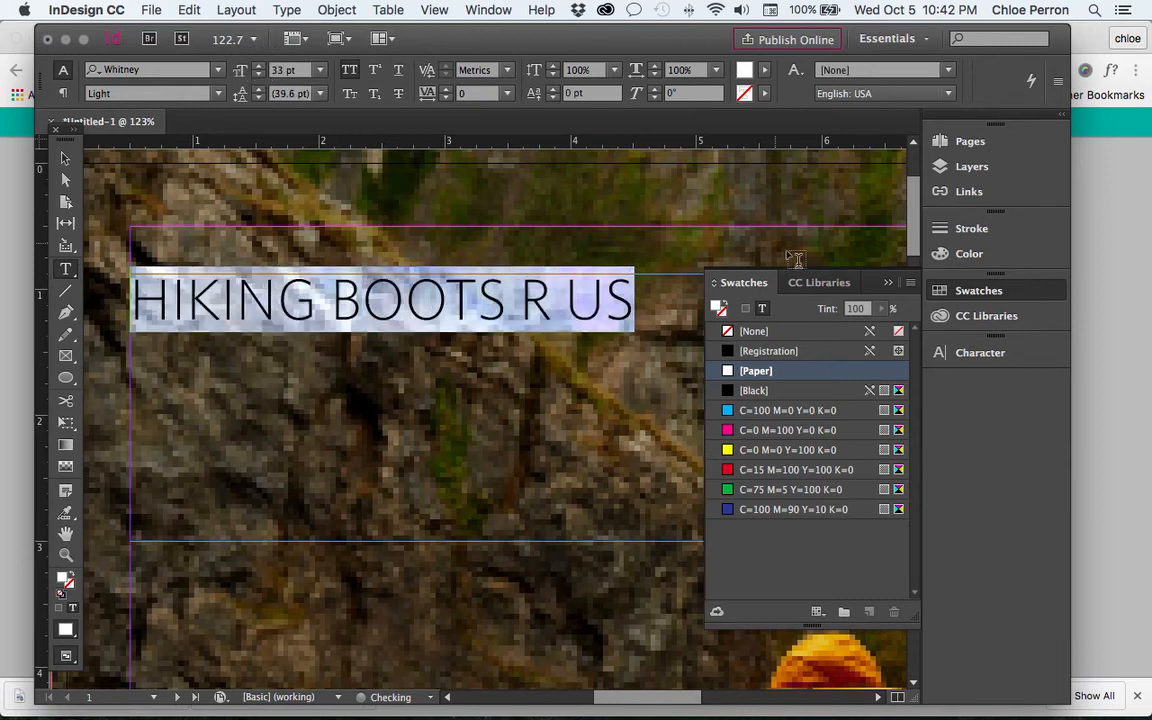
left_click(943, 294)
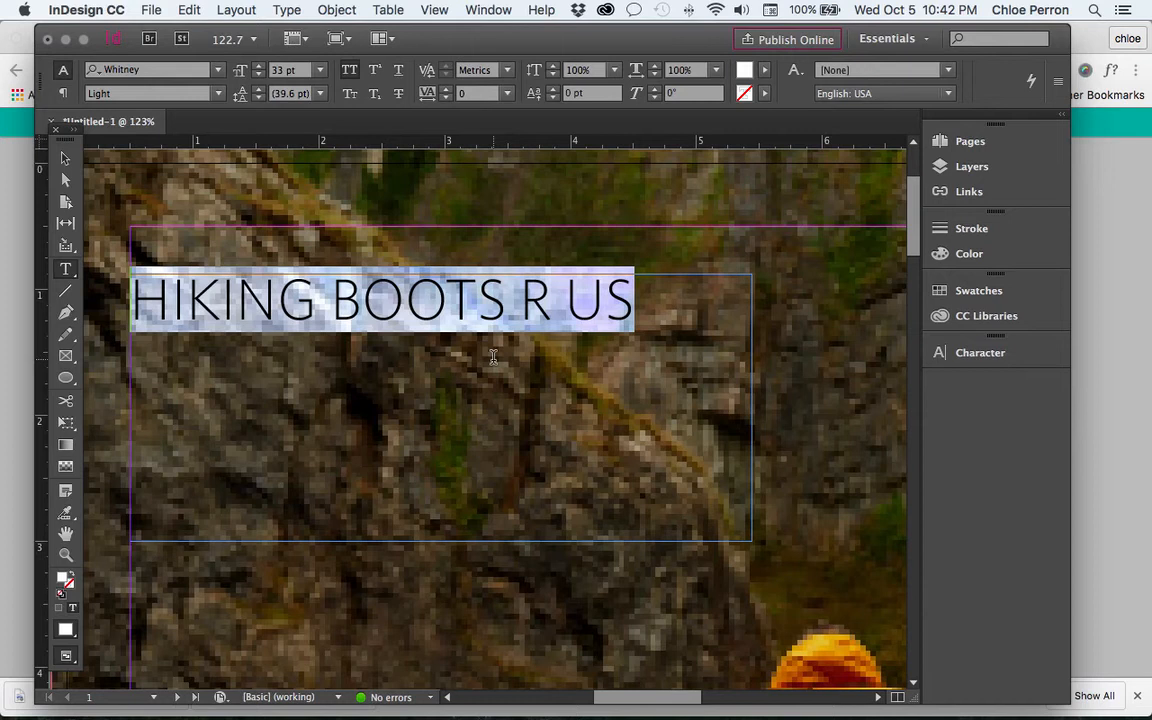
Fit page 1 in the window and increase the headline's font size to 73 pt
key("super")
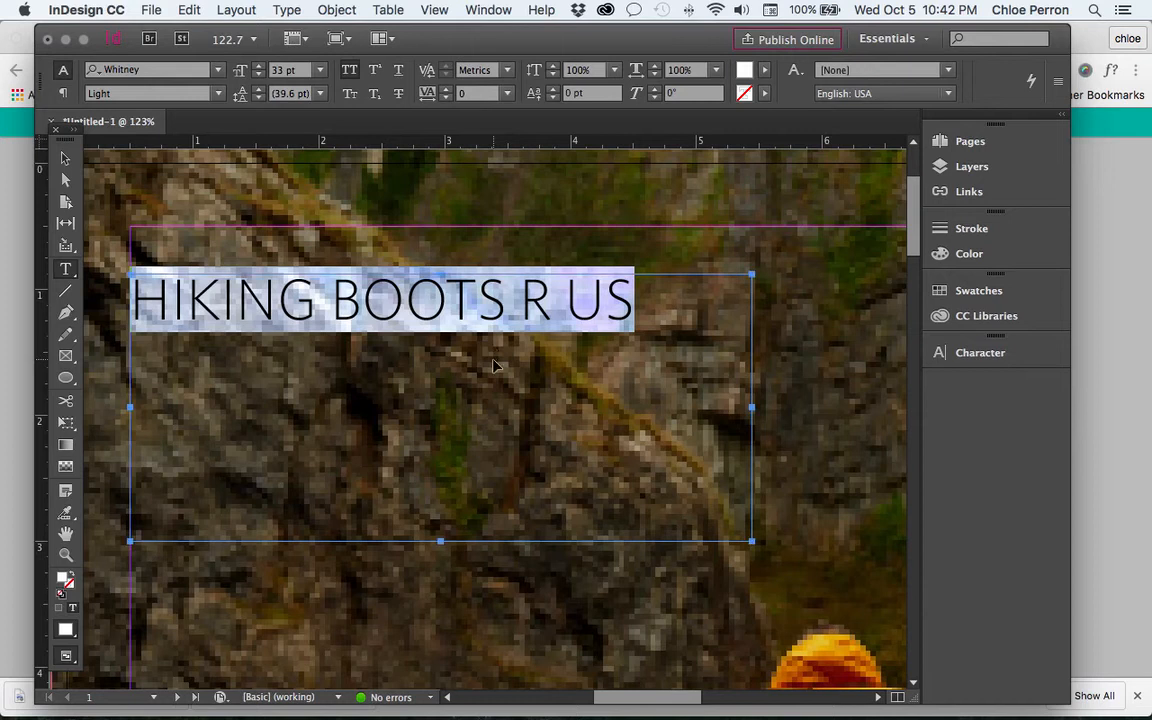
key("super+0")
left_click(66, 270)
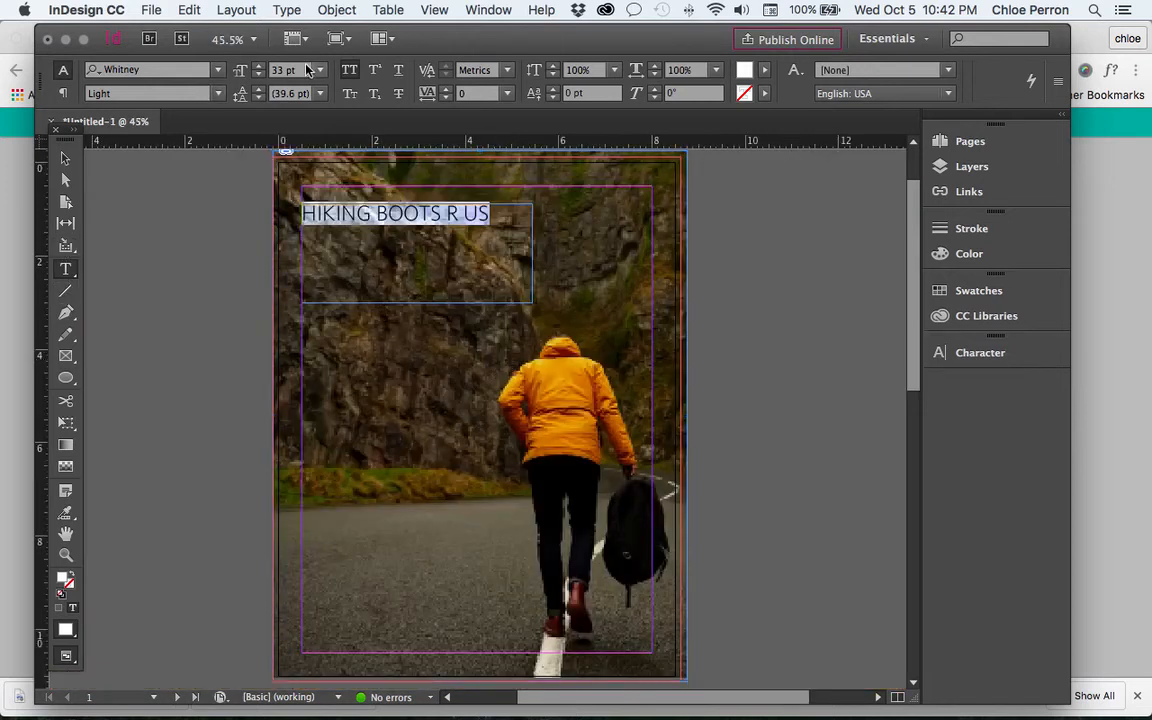
left_click(257, 66)
left_click(257, 66)
left_click(257, 66)
left_click(257, 66)
left_click(257, 66)
left_click(257, 66)
left_click(257, 66)
left_click(257, 66)
left_click(257, 66)
left_click(257, 66)
left_click(257, 66)
left_click(257, 66)
left_click(257, 66)
left_click(257, 66)
left_click(257, 66)
left_click(257, 66)
left_click(257, 66)
left_click(257, 66)
left_click(257, 66)
left_click(257, 66)
left_click(257, 66)
left_click(257, 66)
left_click(257, 66)
left_click(257, 66)
left_click(257, 66)
left_click(256, 66)
left_click(257, 66)
left_click(257, 66)
left_click(257, 66)
left_click(257, 66)
left_click(257, 66)
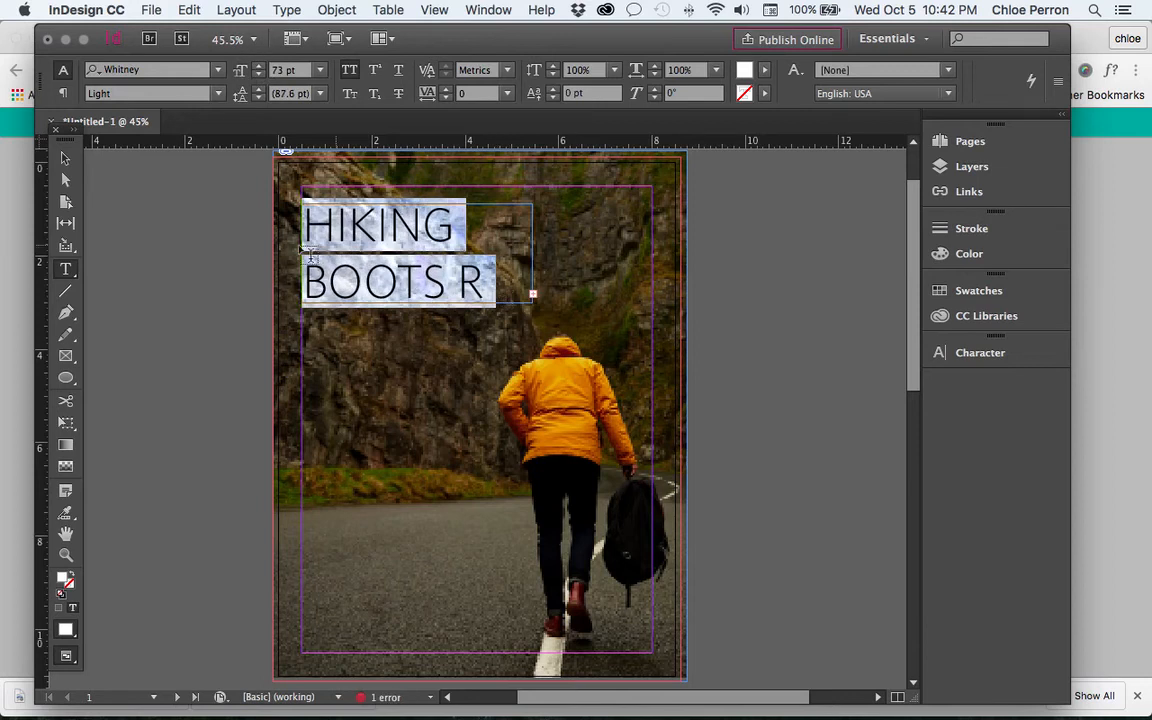
Resize the headline text frame to about 6.19 in wide and 2.5 in tall so all the words fit
left_click(65, 158)
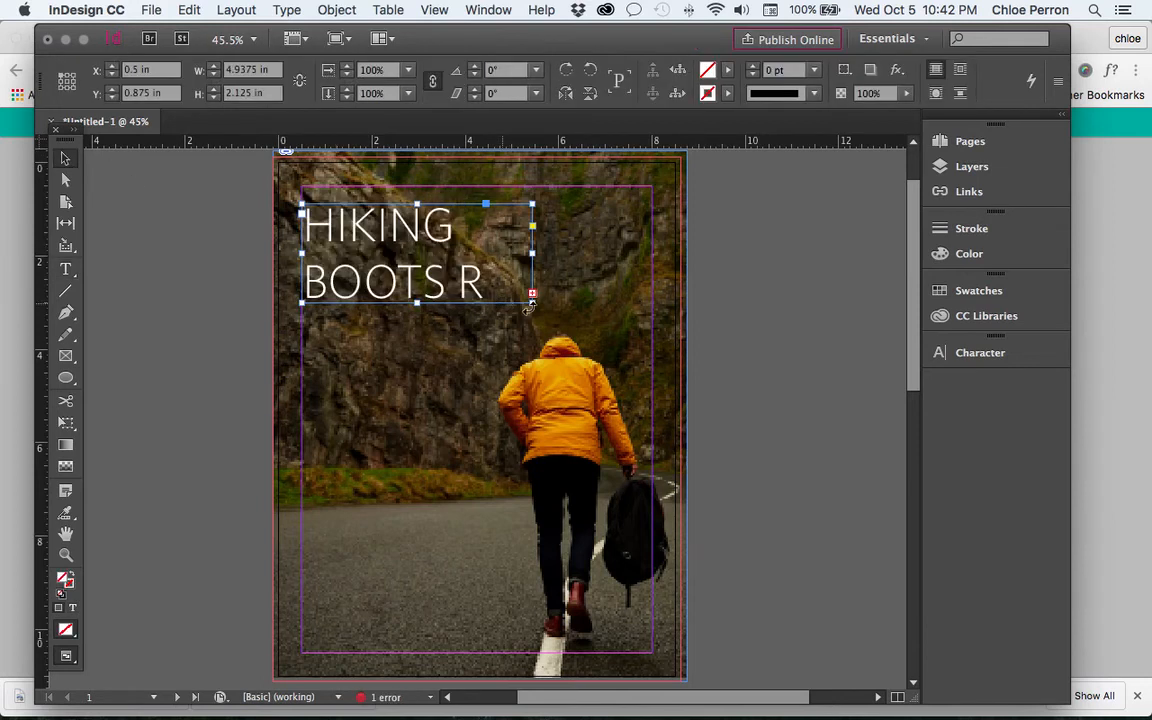
left_click_drag(530, 305, 524, 378)
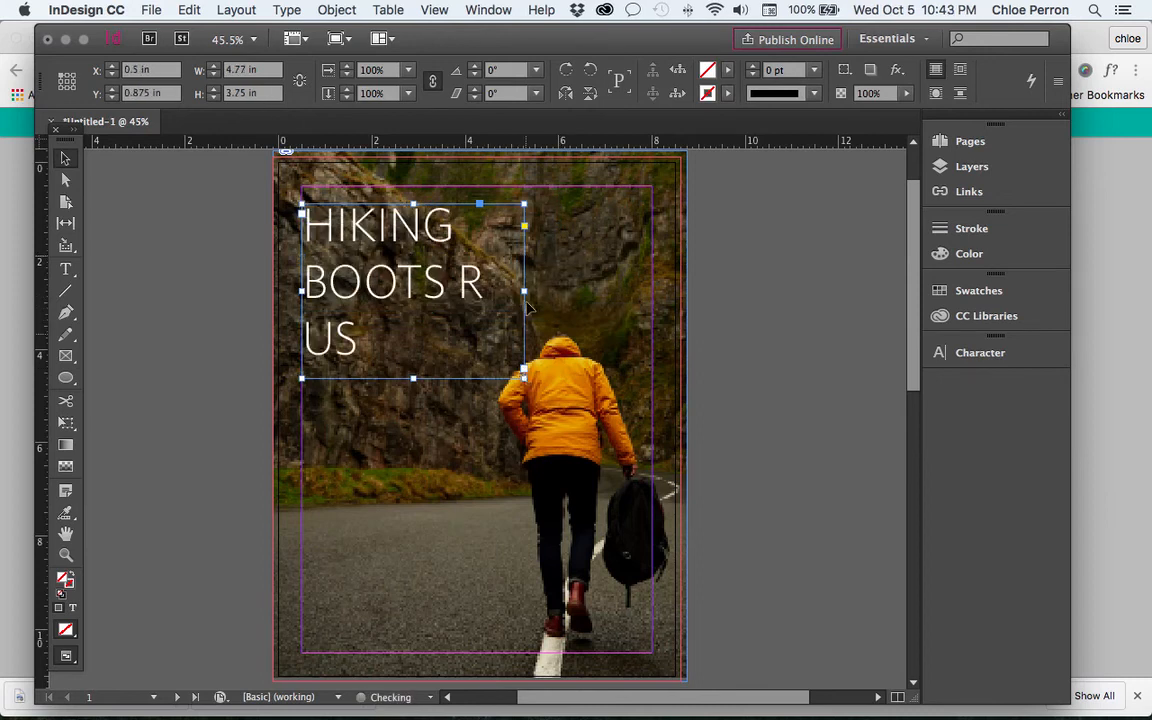
left_click_drag(527, 290, 583, 292)
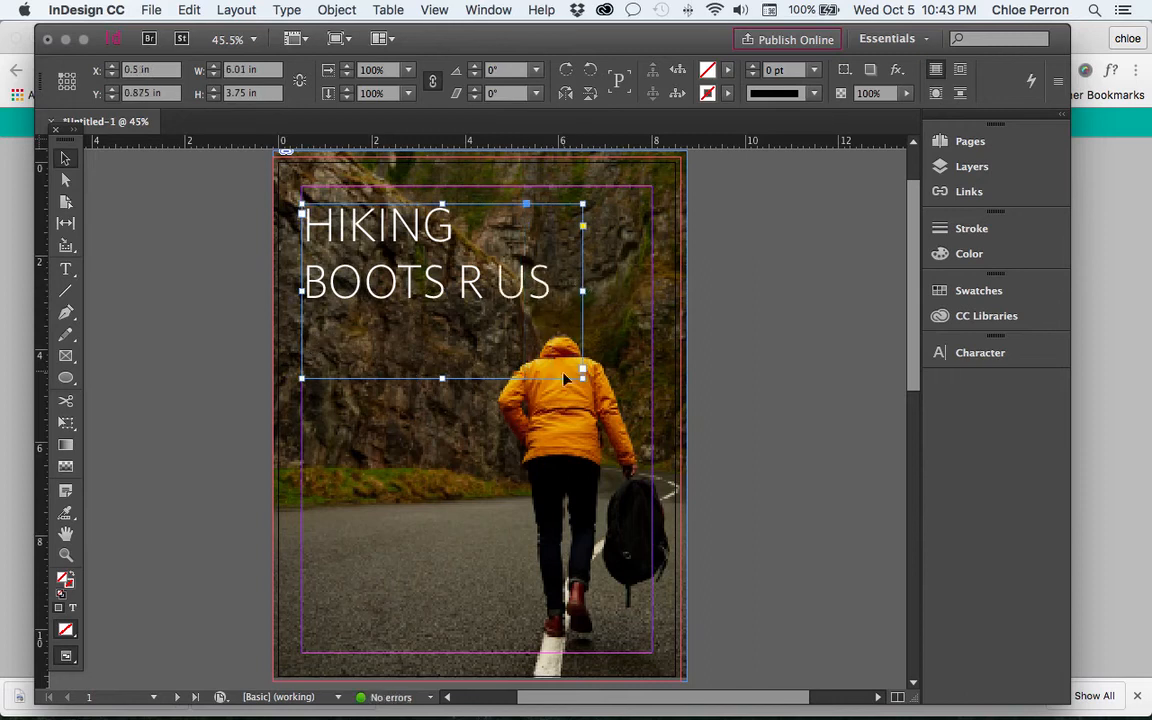
left_click_drag(582, 378, 590, 319)
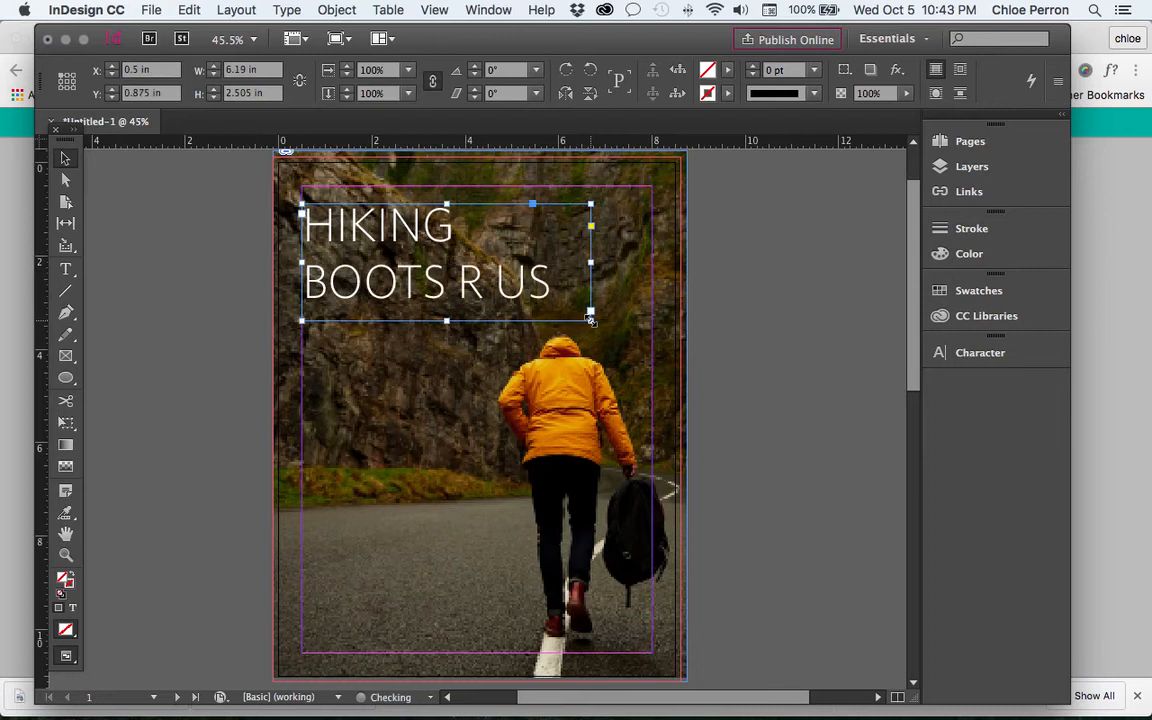
Increase the whole headline's font size to 95 pt and enlarge its text frame down and almost to the right margin
double_click(352, 240)
left_click_drag(303, 215, 597, 306)
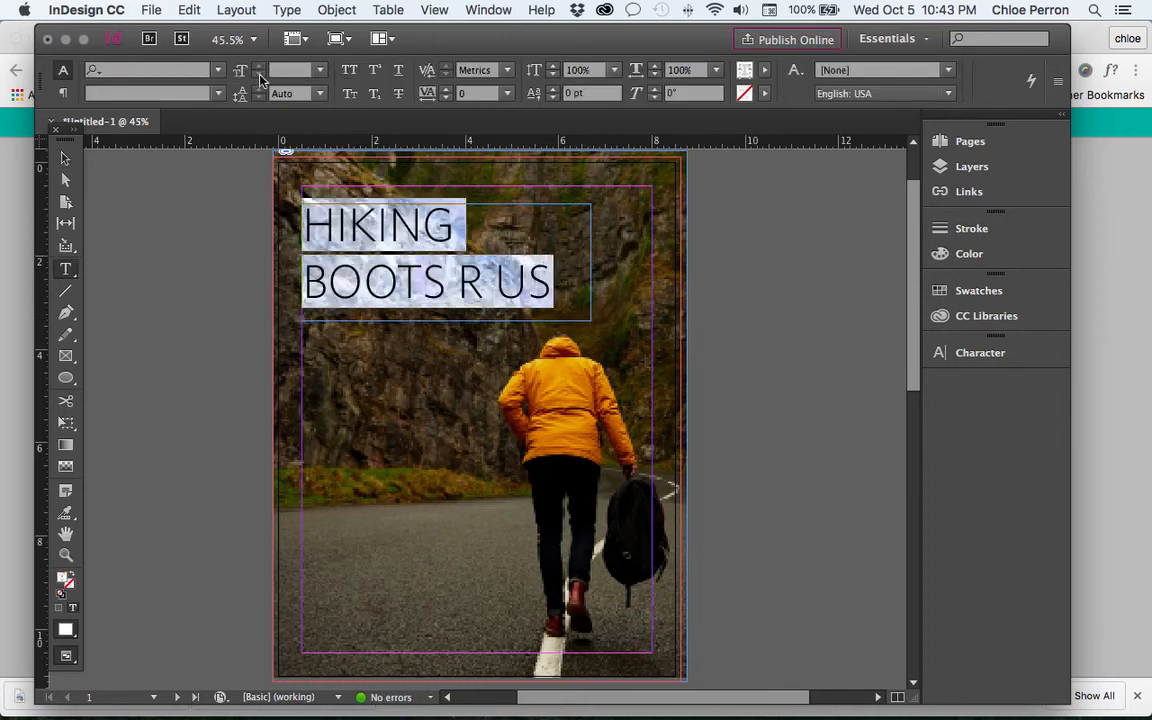
left_click(272, 152)
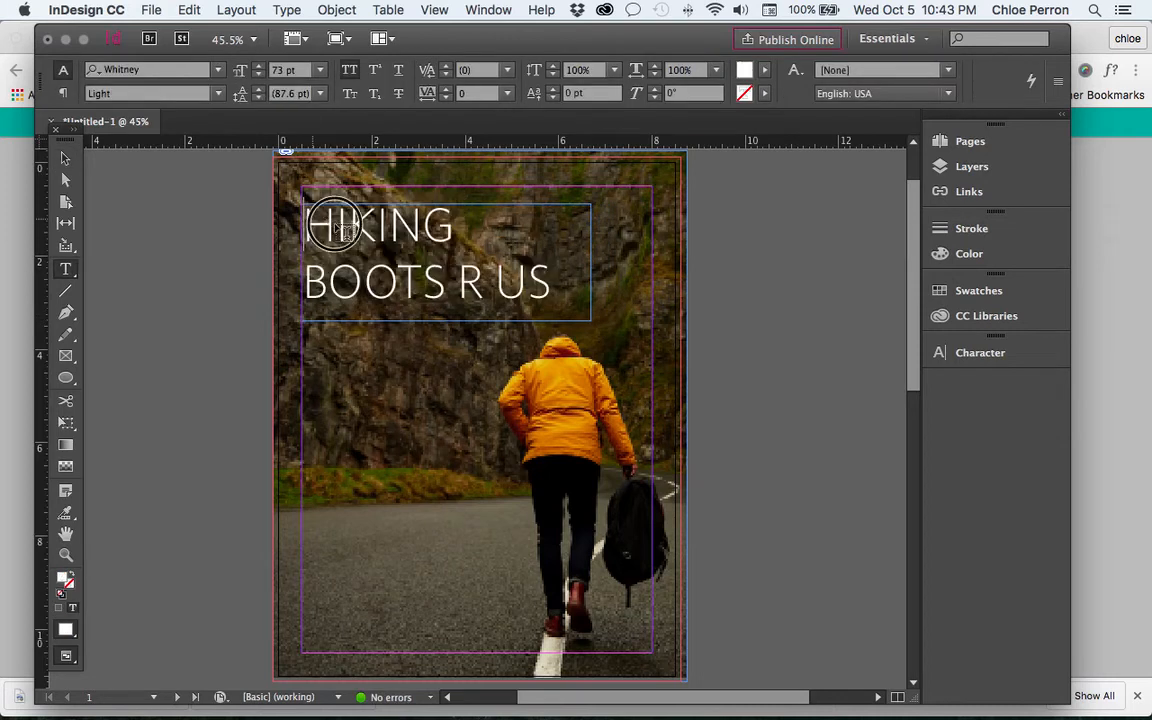
left_click_drag(306, 212, 555, 272)
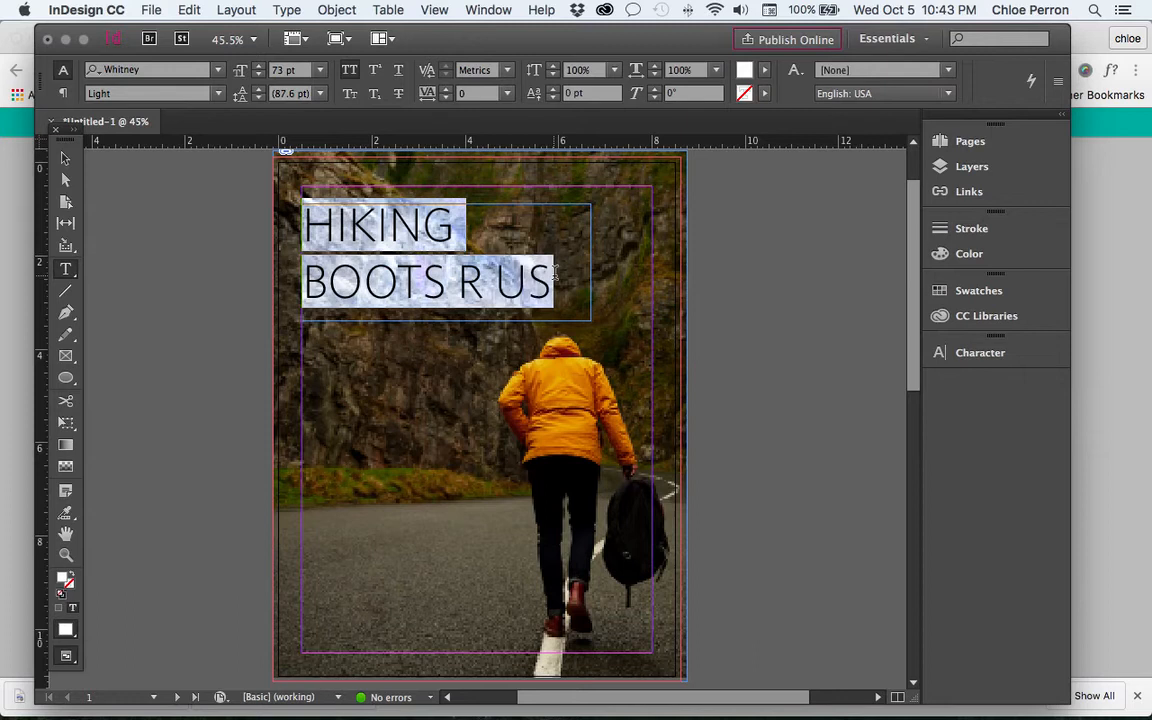
left_click(440, 275)
left_click_drag(304, 215, 548, 268)
left_click(258, 70)
left_click(258, 70)
left_click(258, 70)
left_click(258, 70)
left_click(258, 70)
left_click(258, 70)
left_click(258, 70)
left_click(258, 70)
left_click(258, 70)
left_click(258, 70)
left_click(258, 70)
left_click(258, 70)
left_click(258, 70)
left_click(258, 70)
left_click(258, 70)
left_click(258, 70)
left_click(258, 70)
left_click(258, 70)
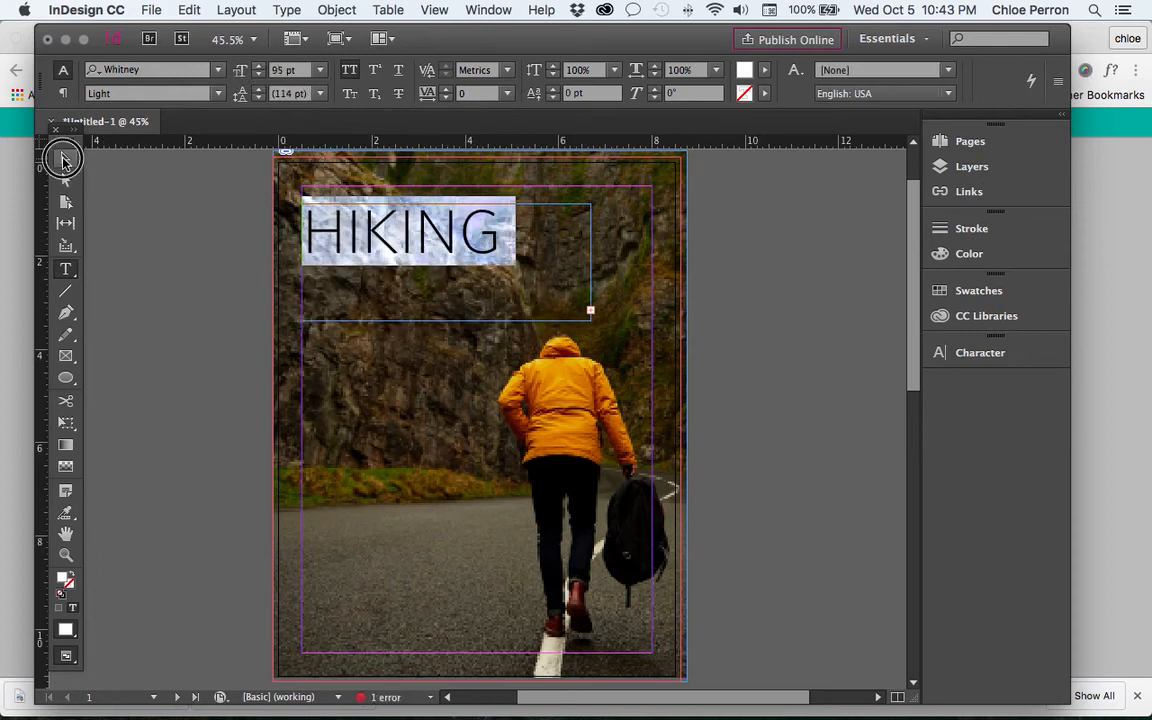
left_click(65, 158)
left_click_drag(588, 321, 640, 407)
Add an apostrophe after the R in the headline and break the line so "R' US" starts a third line
double_click(512, 297)
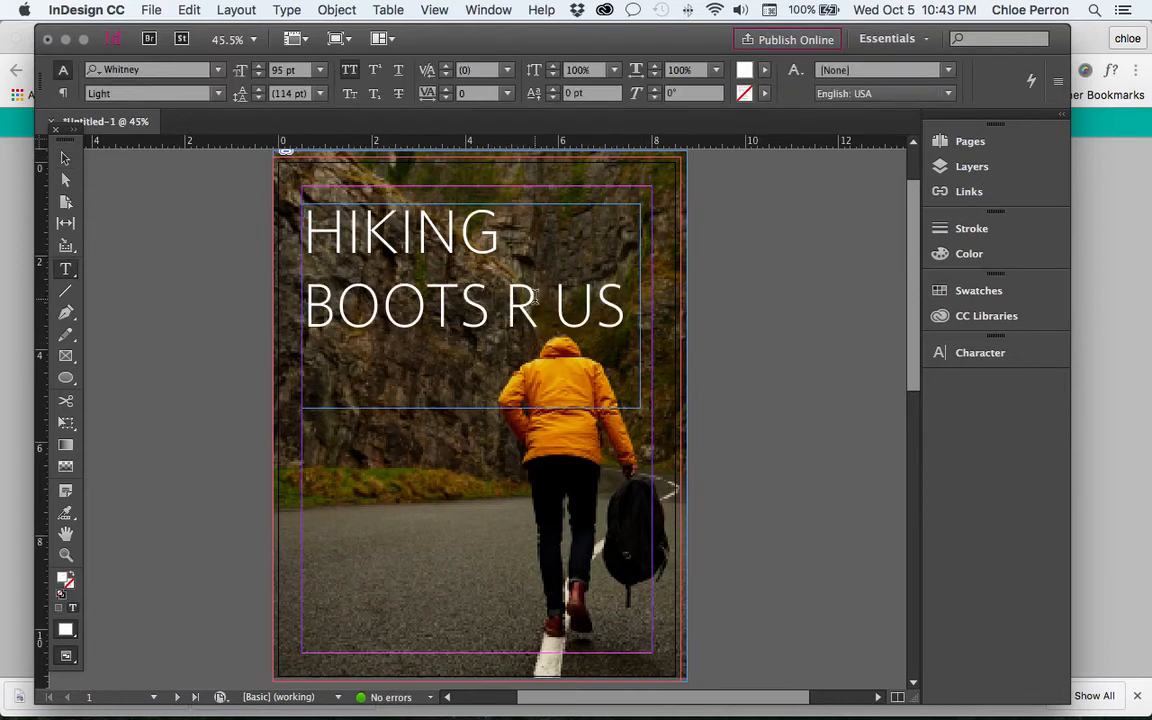
left_click(535, 297)
type("'")
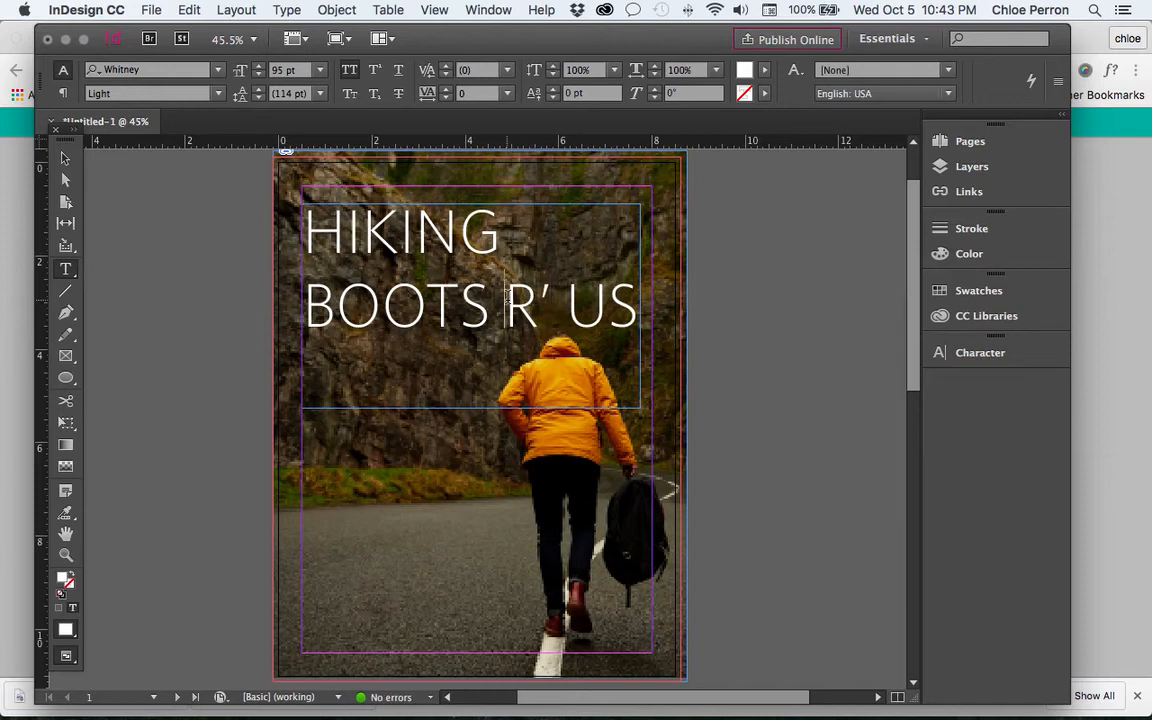
key("Return")
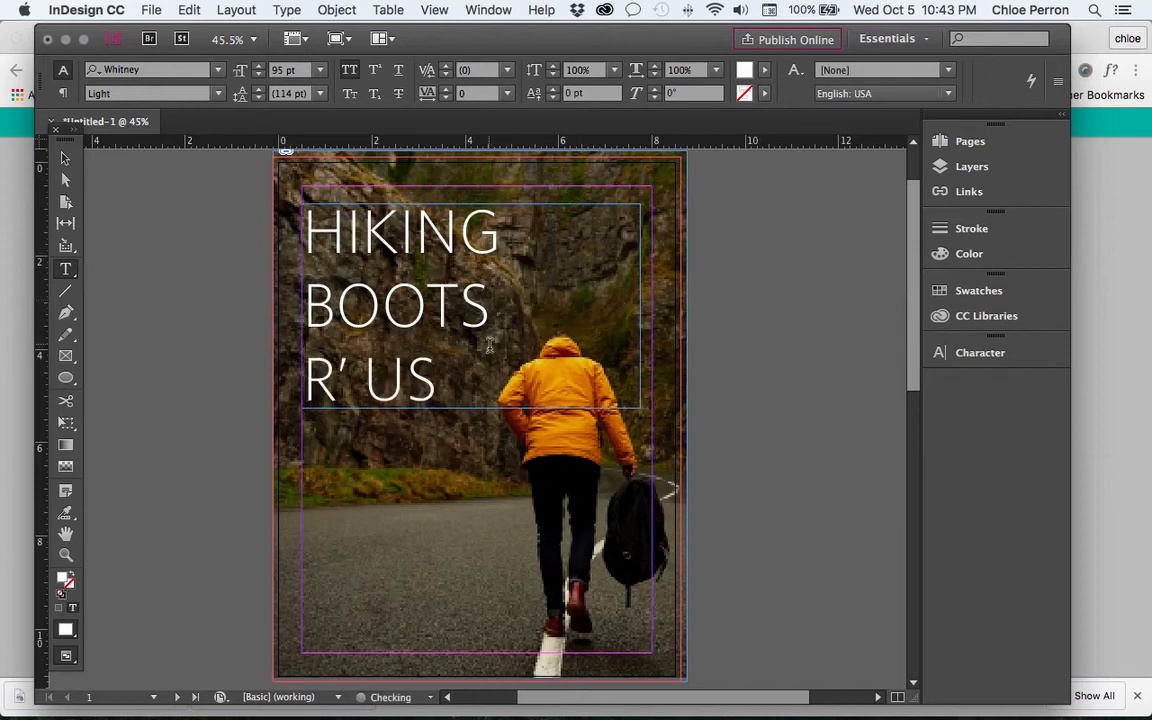
left_click_drag(442, 378, 303, 222)
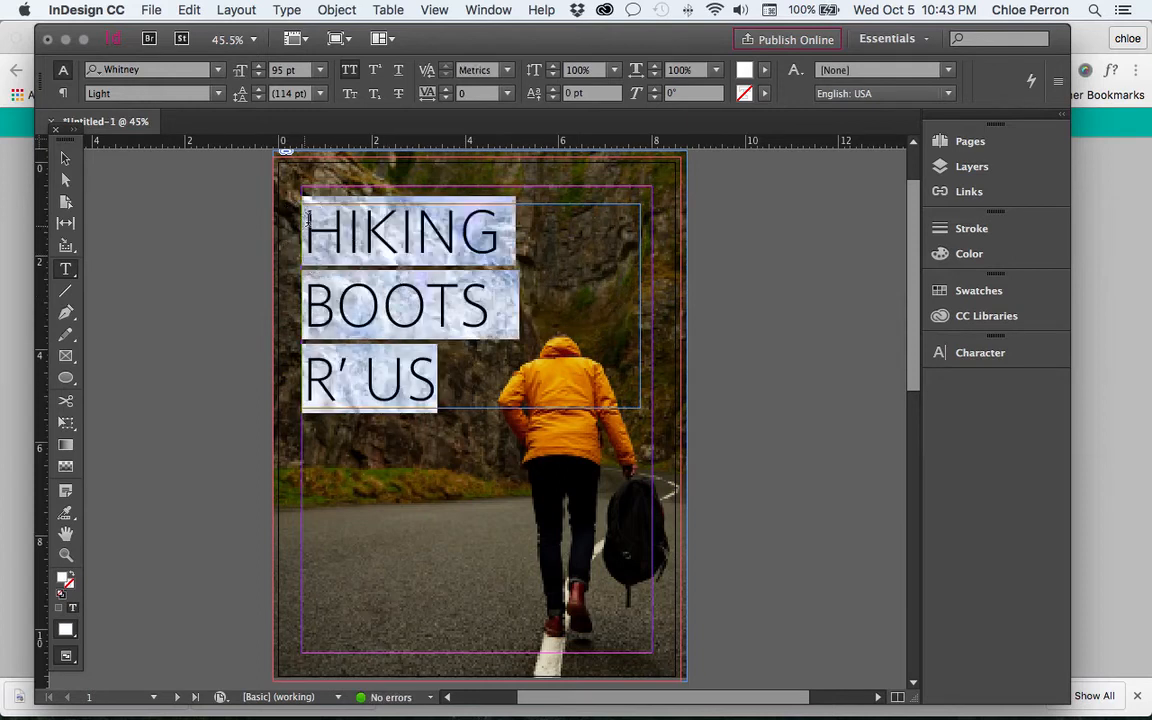
left_click(424, 372)
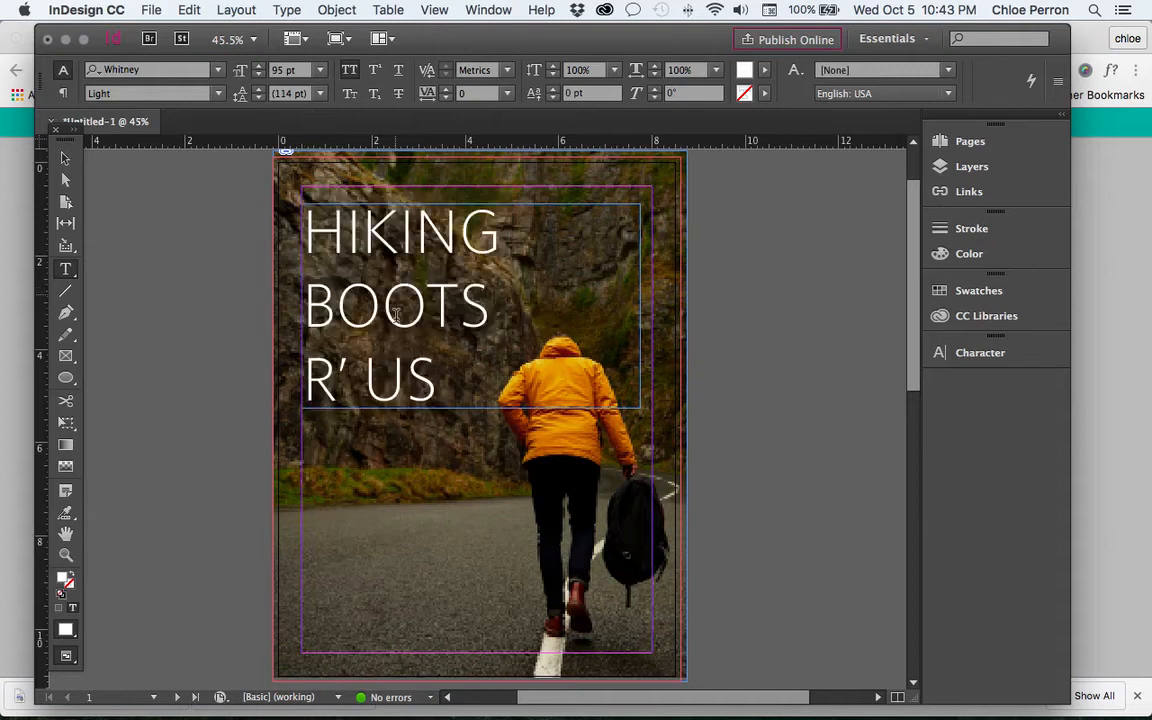
Select the whole three-line headline on page 1 and tighten its leading to 83 pt
left_click_drag(439, 382, 303, 223)
left_click_drag(445, 381, 316, 239)
left_click(258, 98)
left_click(258, 98)
left_click(258, 98)
left_click(258, 98)
left_click(258, 98)
left_click(258, 98)
left_click(258, 98)
left_click(258, 98)
left_click(258, 98)
left_click(258, 98)
left_click(258, 98)
left_click(258, 98)
left_click(257, 98)
left_click(258, 98)
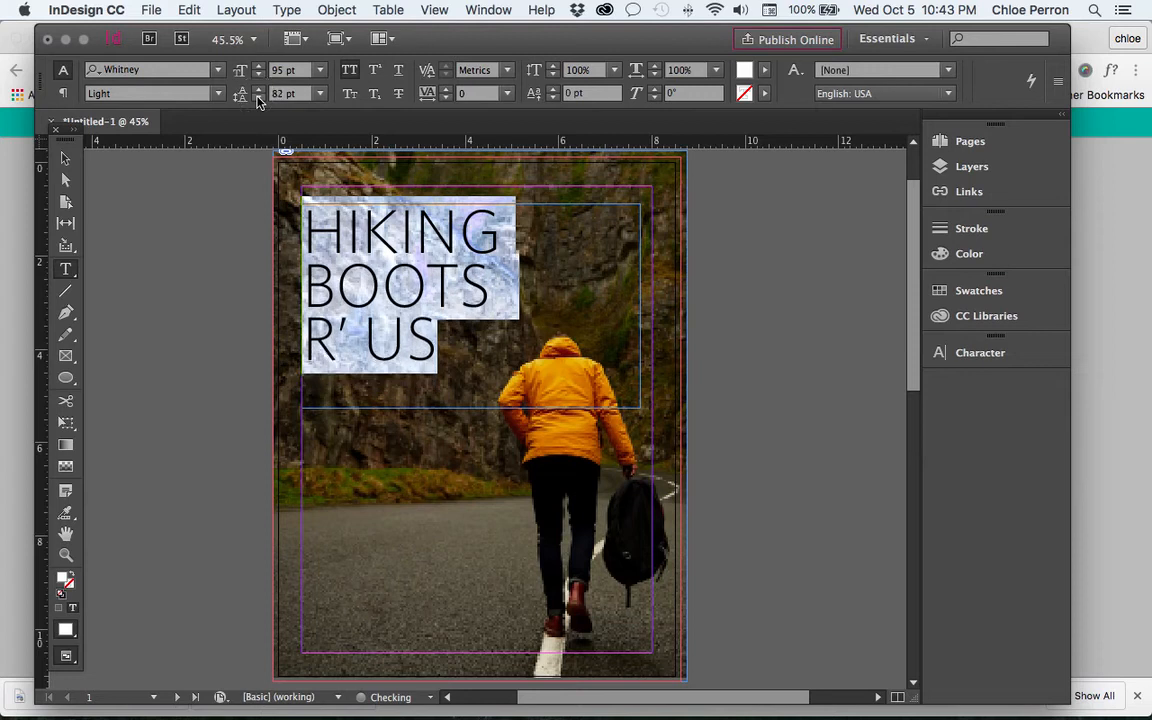
left_click(258, 98)
left_click(259, 88)
left_click(259, 89)
Deselect the headline and preview page 1 without guides, bleed and frame edges
left_click(65, 157)
left_click(211, 262)
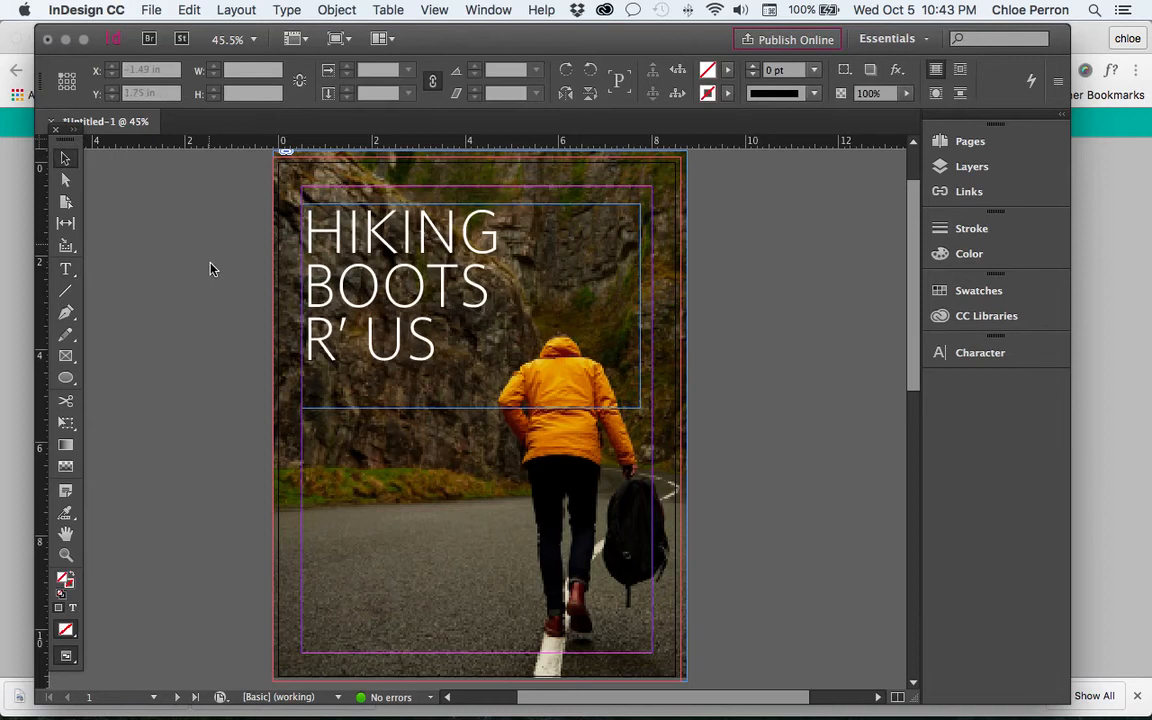
key("w")
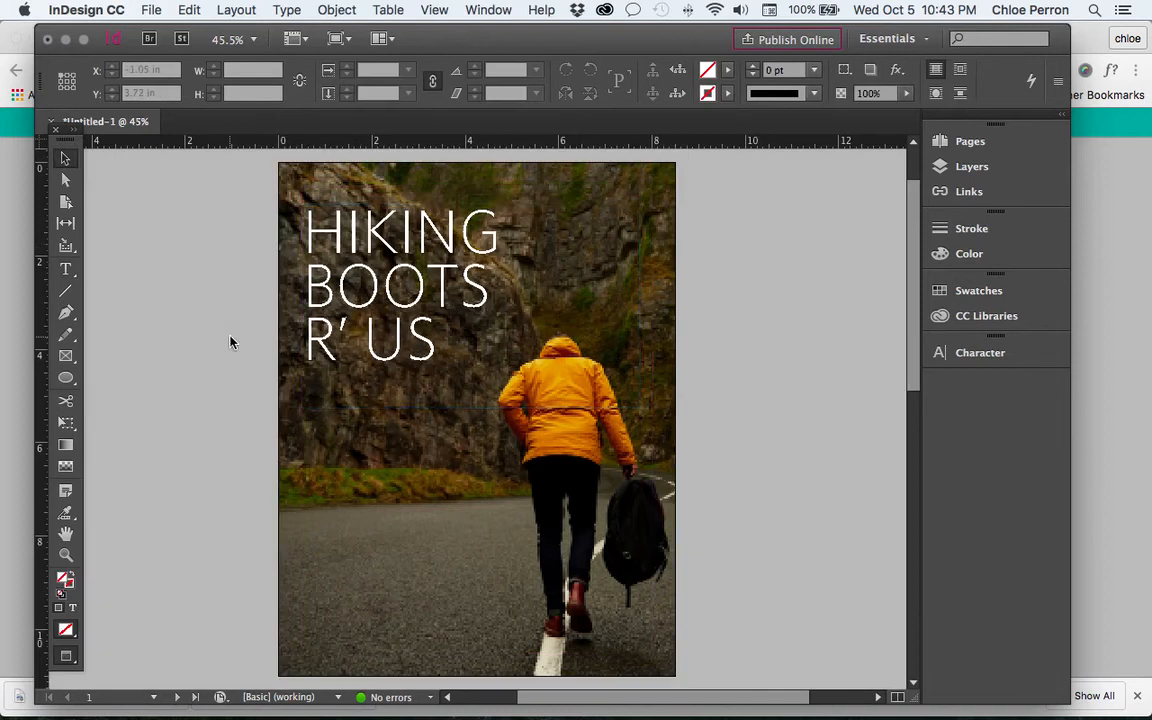
Loosen the whole headline's leading to 87 pt and deselect the text
double_click(362, 345)
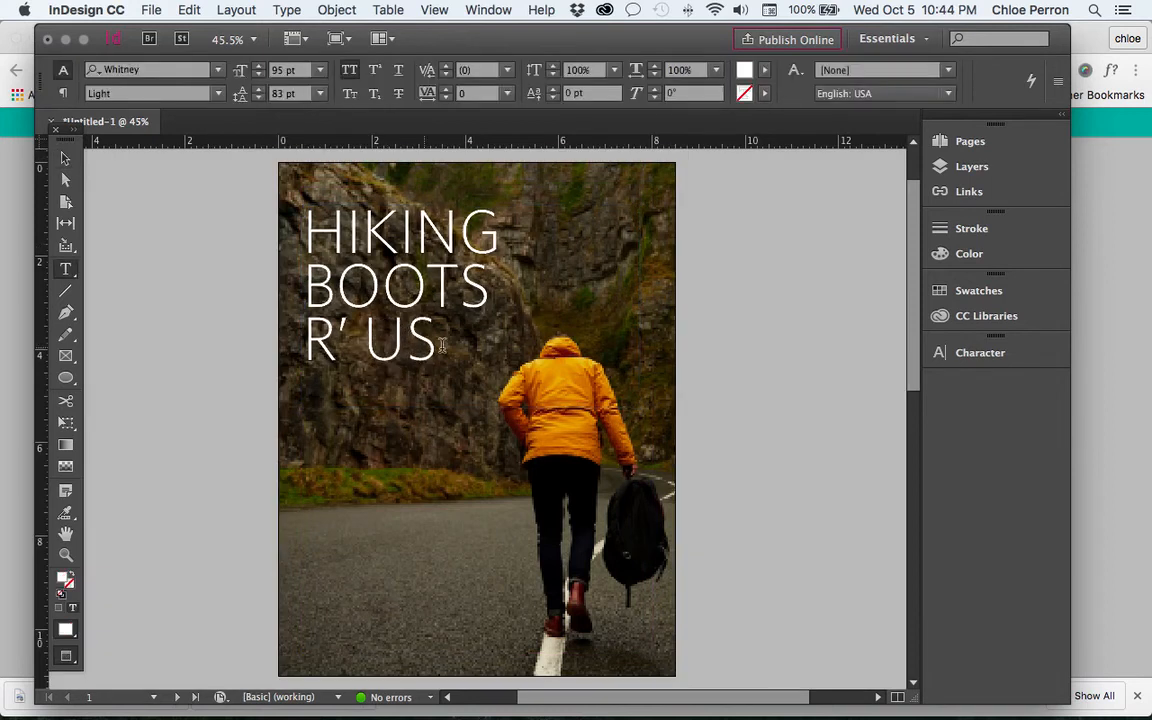
left_click_drag(399, 335, 305, 215)
left_click(258, 88)
left_click(258, 88)
left_click(258, 88)
left_click(258, 88)
left_click(66, 155)
left_click(183, 231)
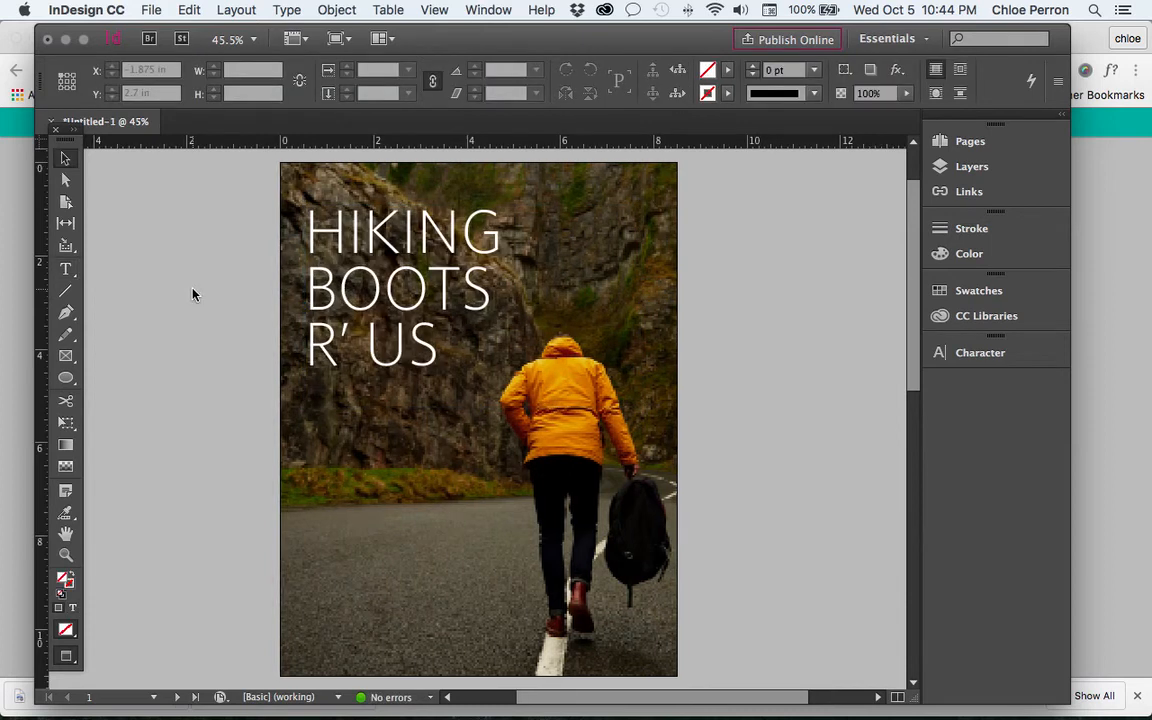
Check the photo on page 2 against the headline layout and return to page 1
left_click(365, 341)
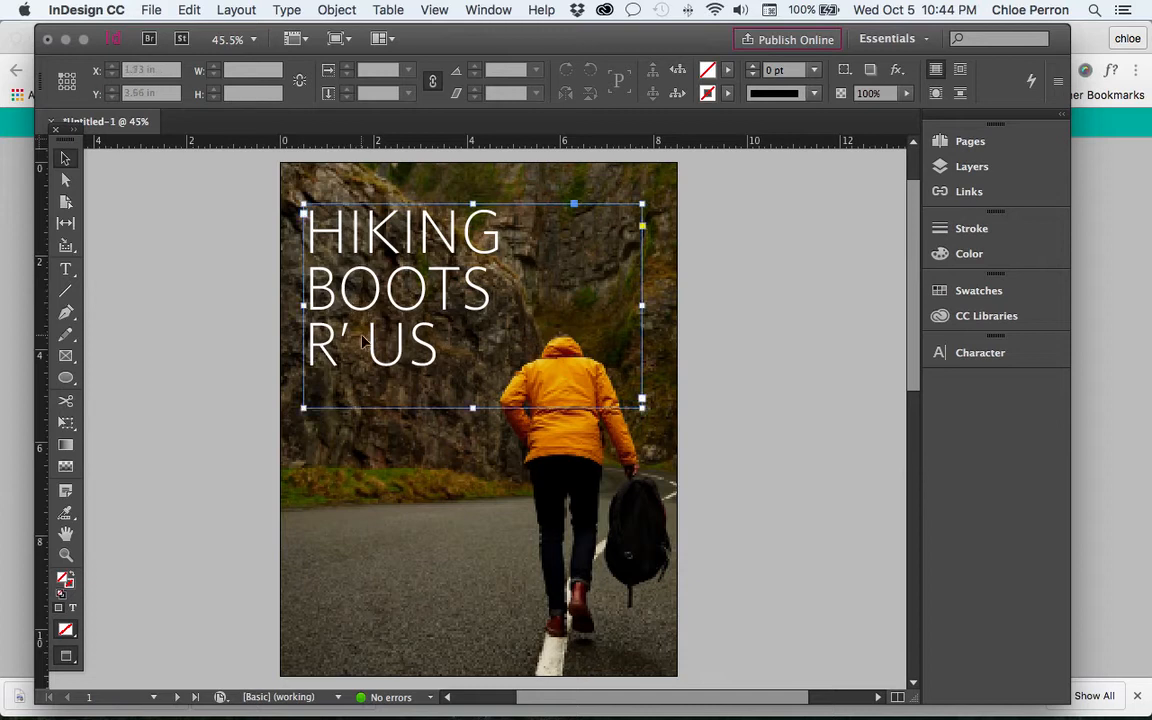
double_click(432, 352)
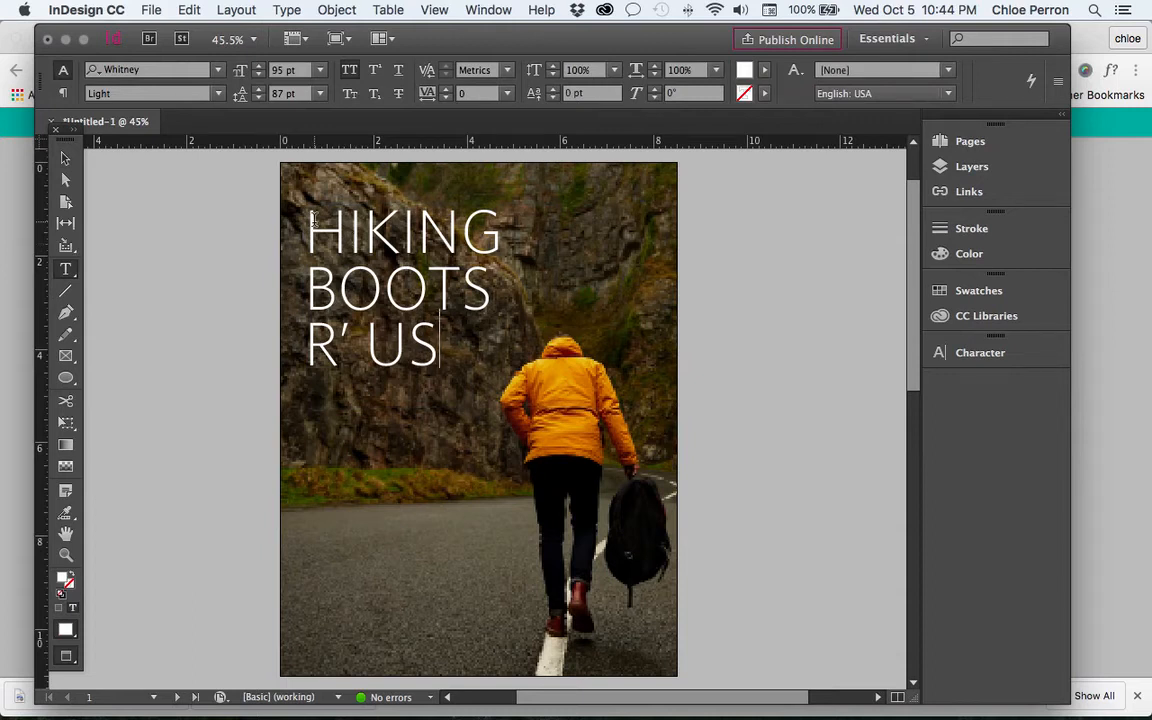
left_click(966, 141)
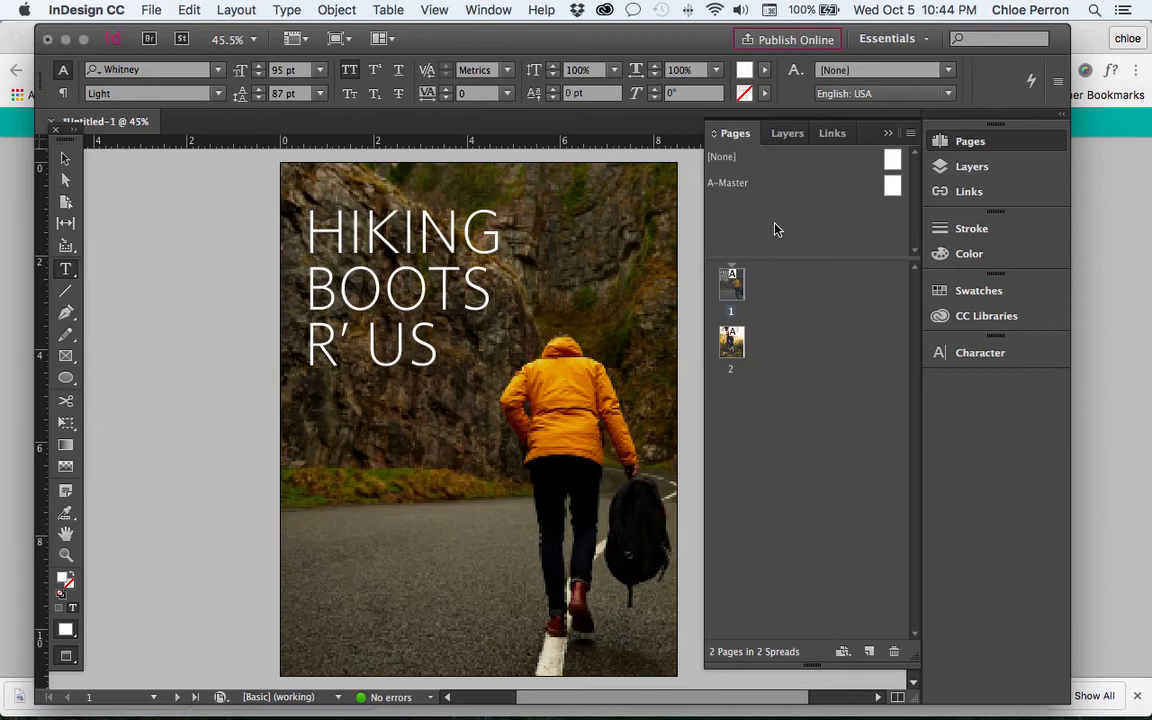
double_click(731, 341)
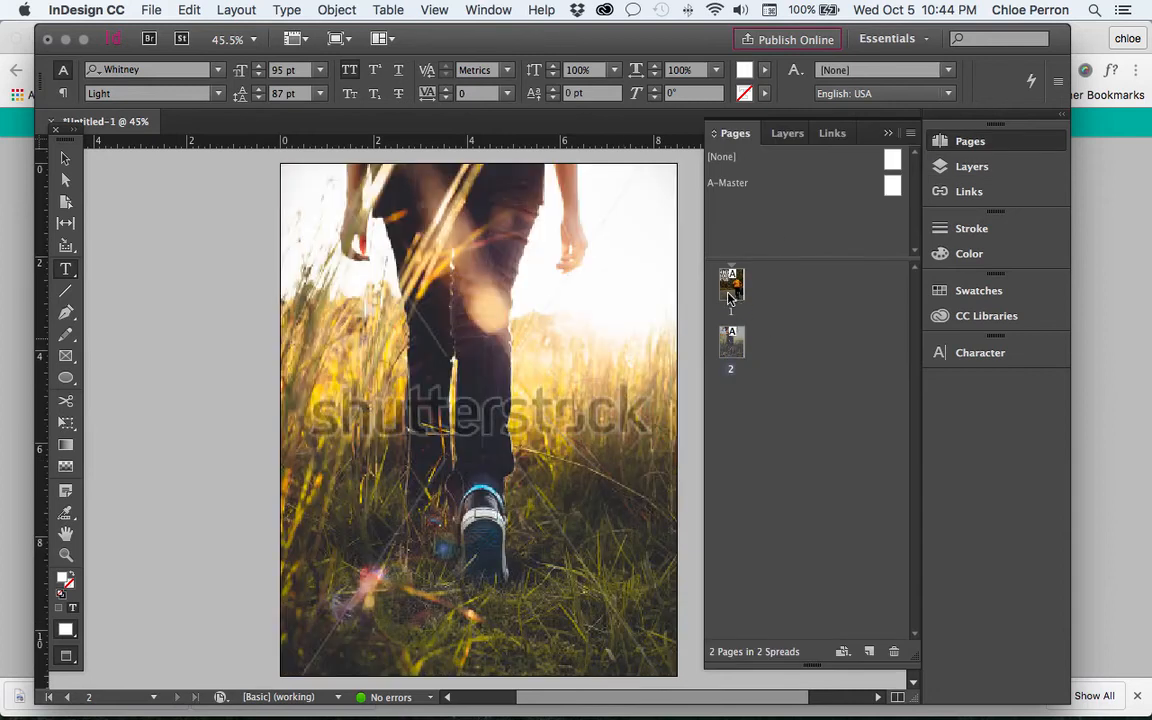
double_click(731, 288)
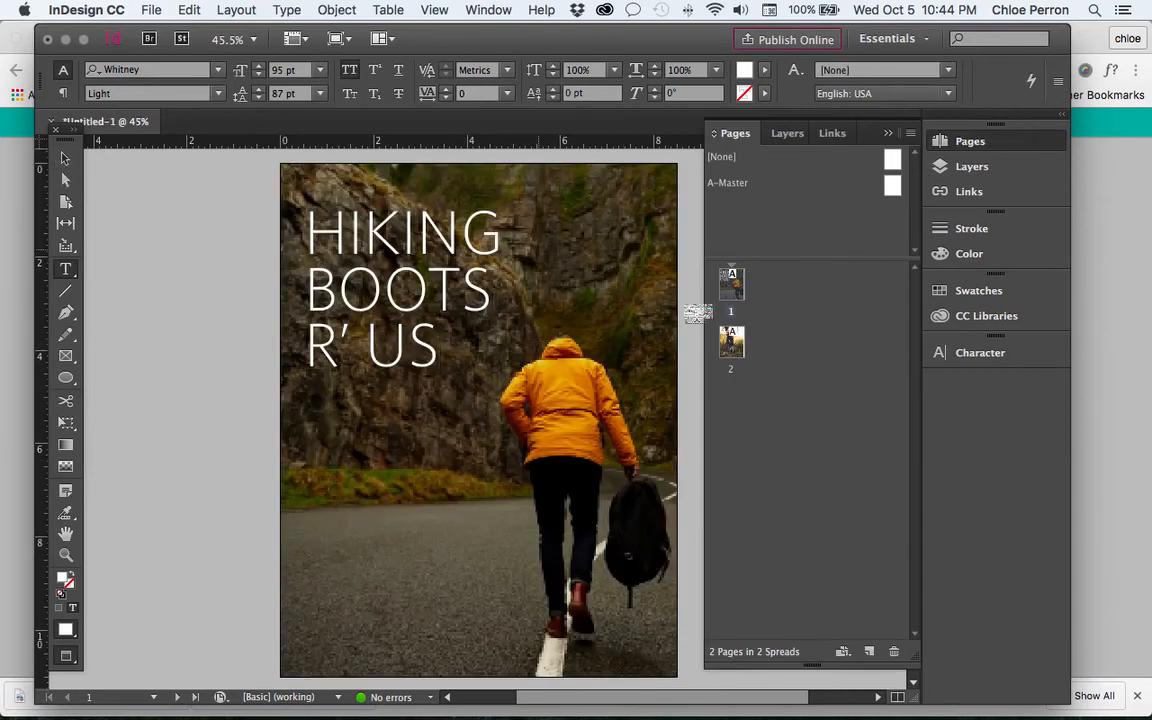
Copy the headline text frame from page 1 and paste it in place on page 2
left_click(65, 158)
left_click(480, 410)
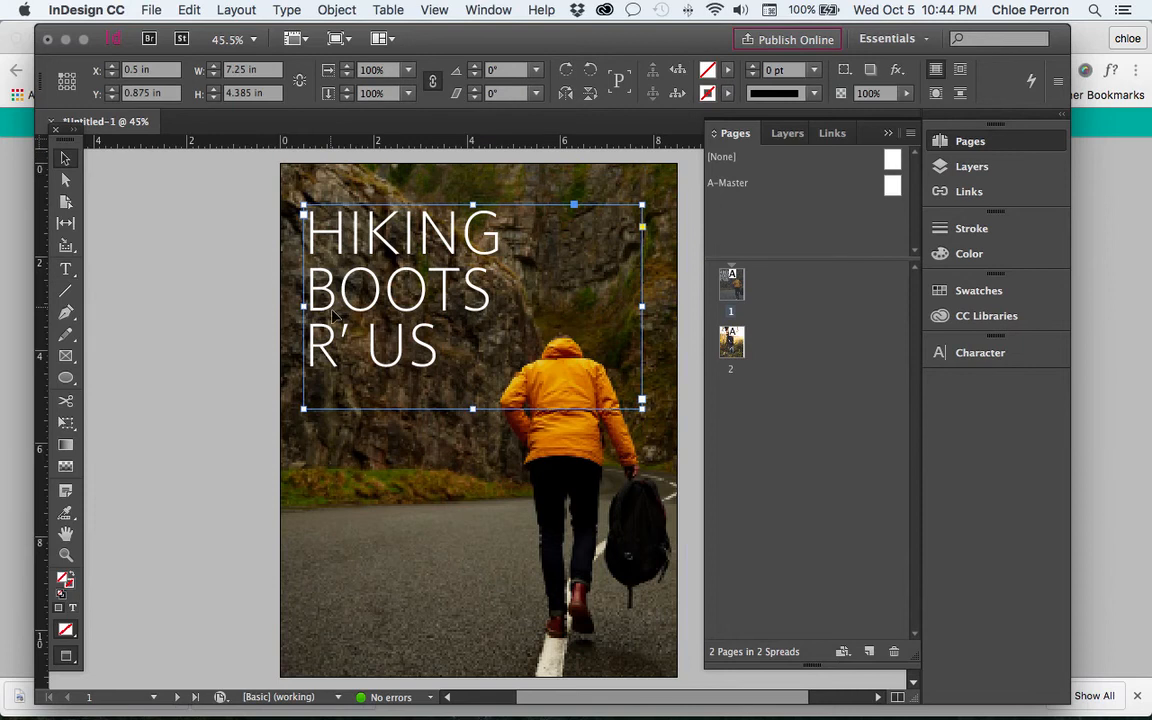
left_click(189, 9)
left_click(204, 93)
double_click(731, 342)
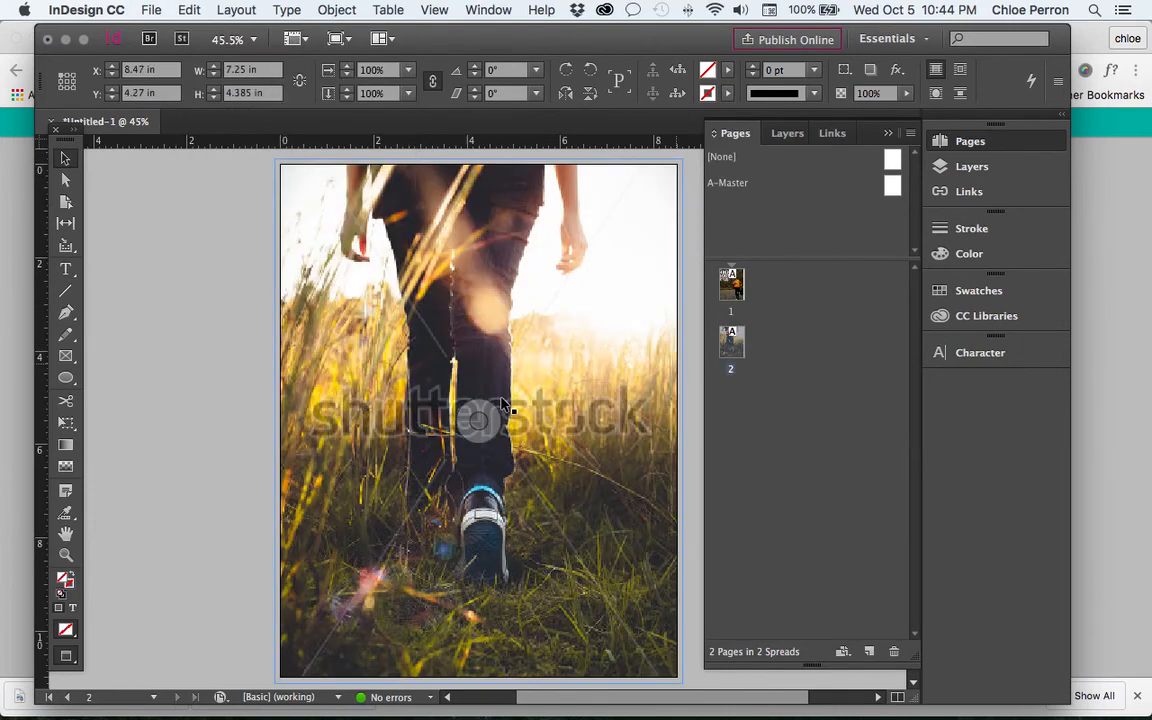
left_click(187, 9)
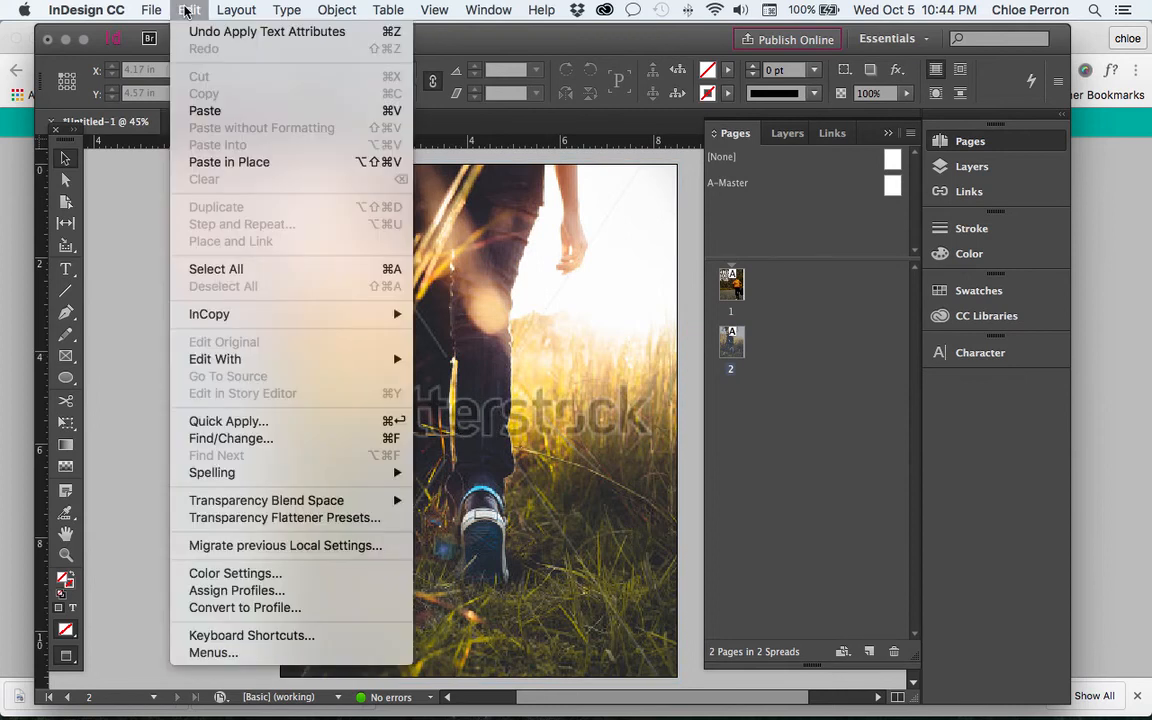
left_click(236, 172)
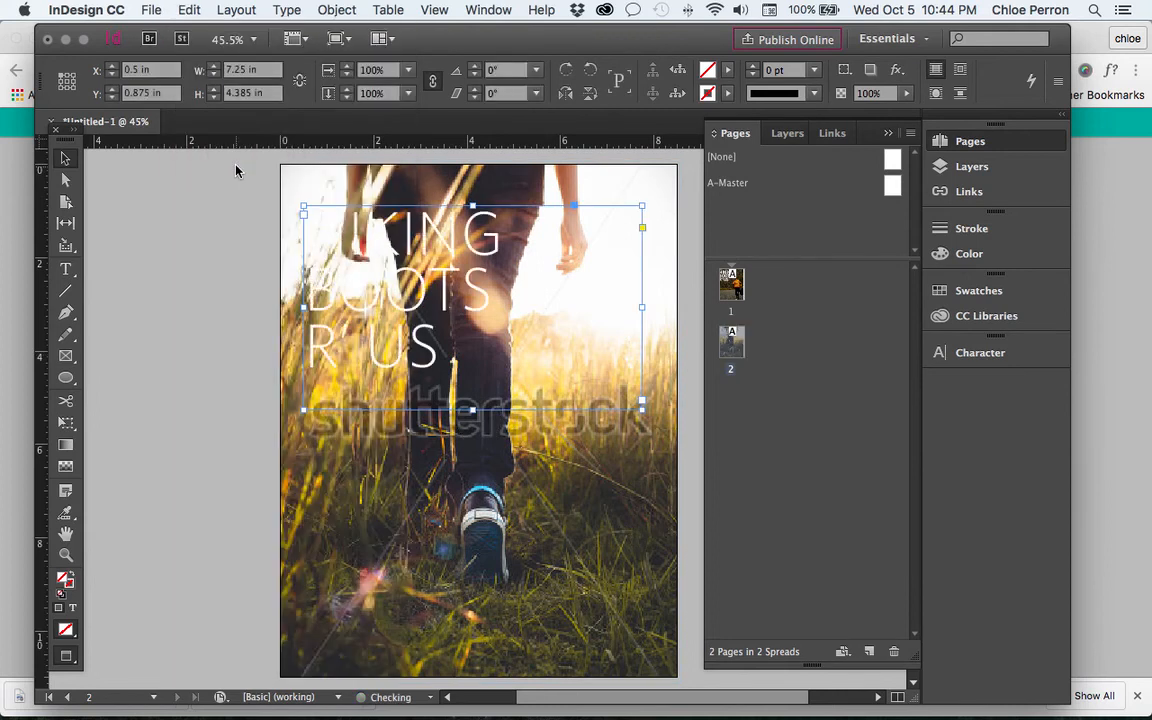
Try an ordinary paste of the headline on page 2 and remove the pasted copy
left_click(189, 9)
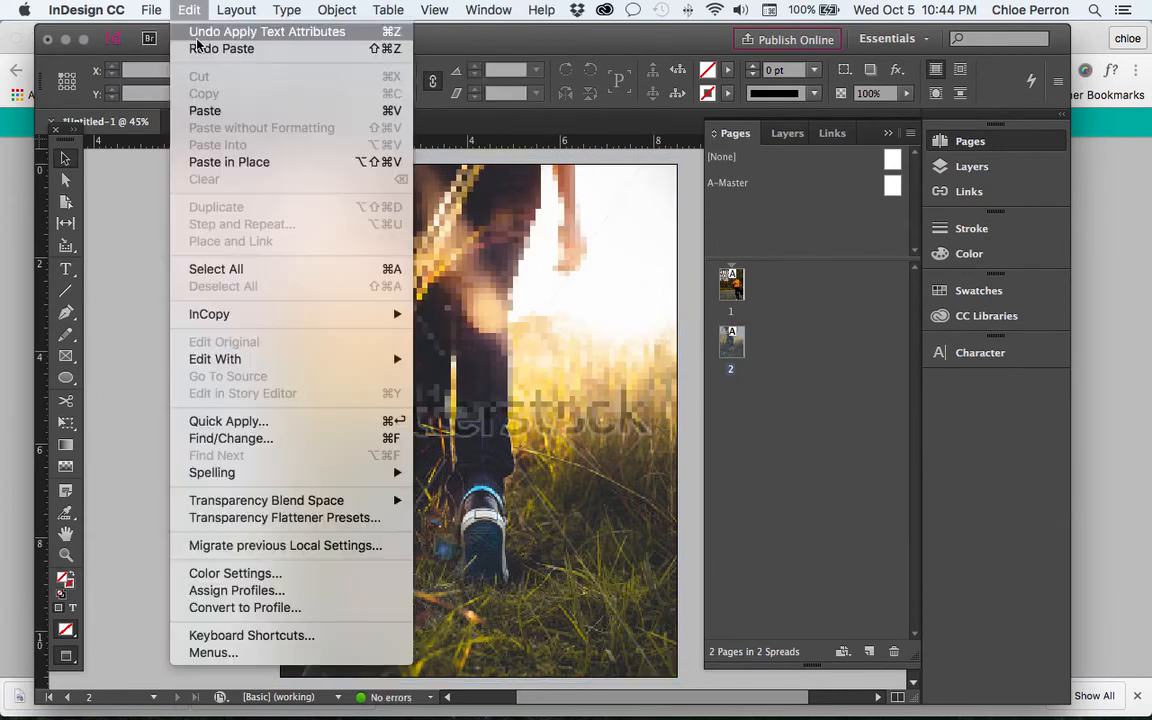
left_click(205, 111)
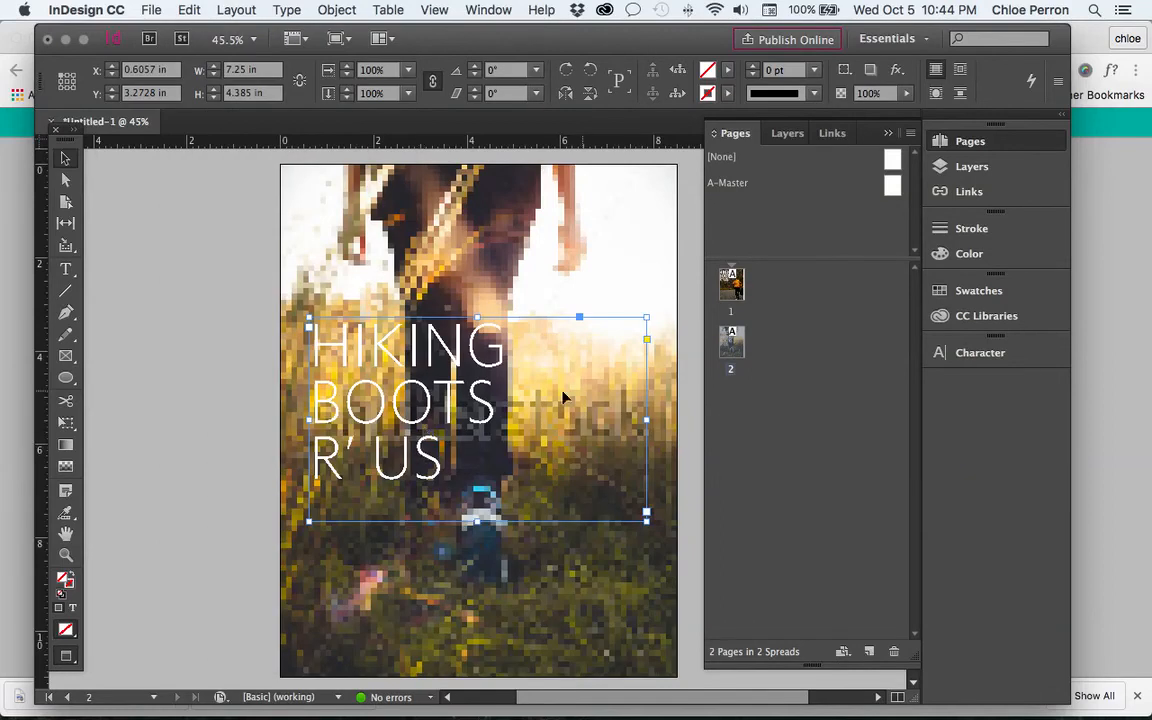
key("w")
key("w")
key("w")
key("w")
key("ctrl+x")
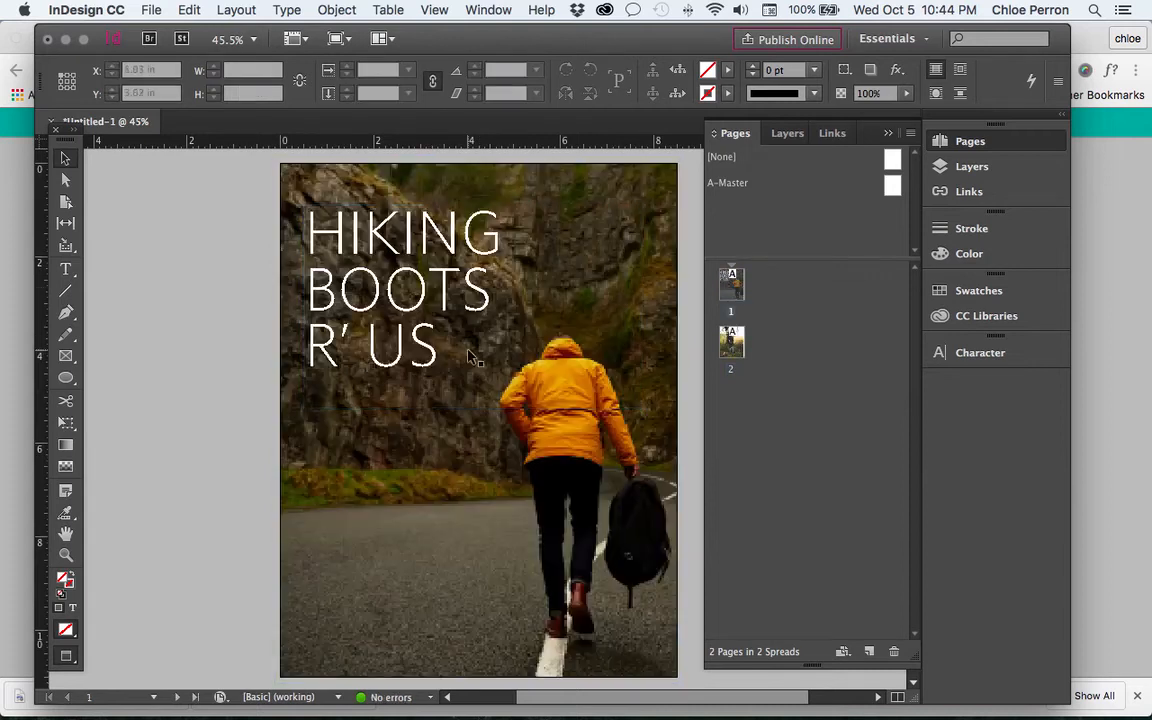
Copy the page 1 headline frame again and paste it at the identical position on page 2
left_click(355, 408)
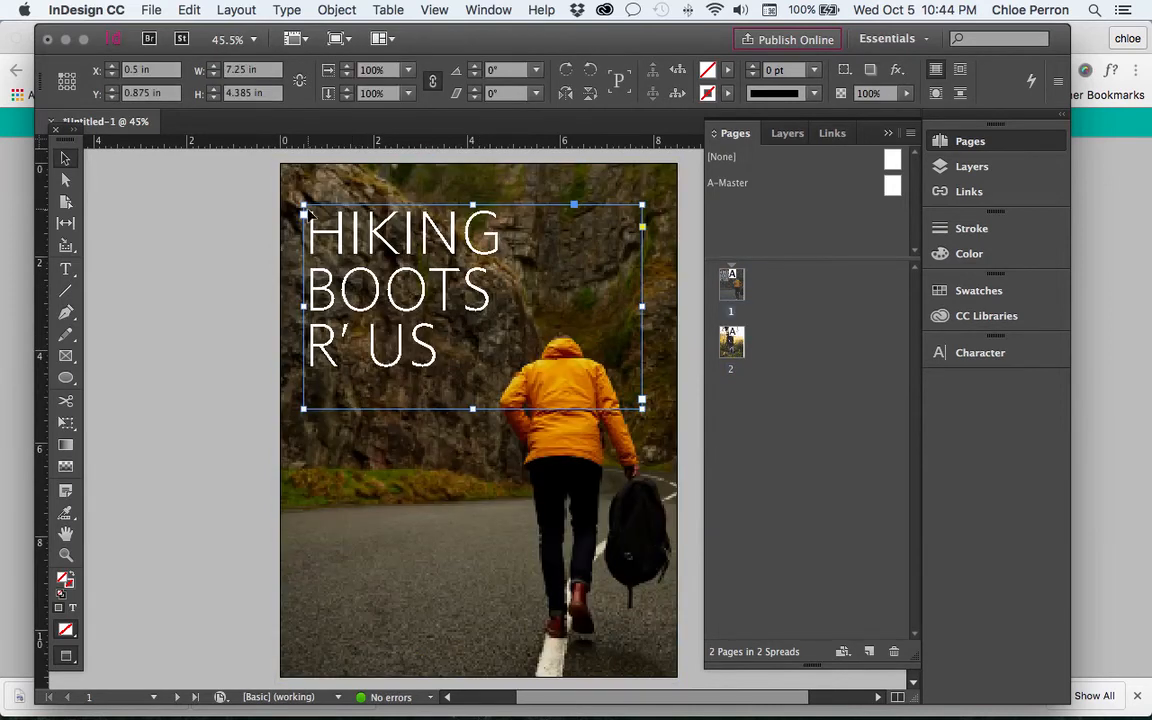
left_click(189, 10)
left_click(200, 93)
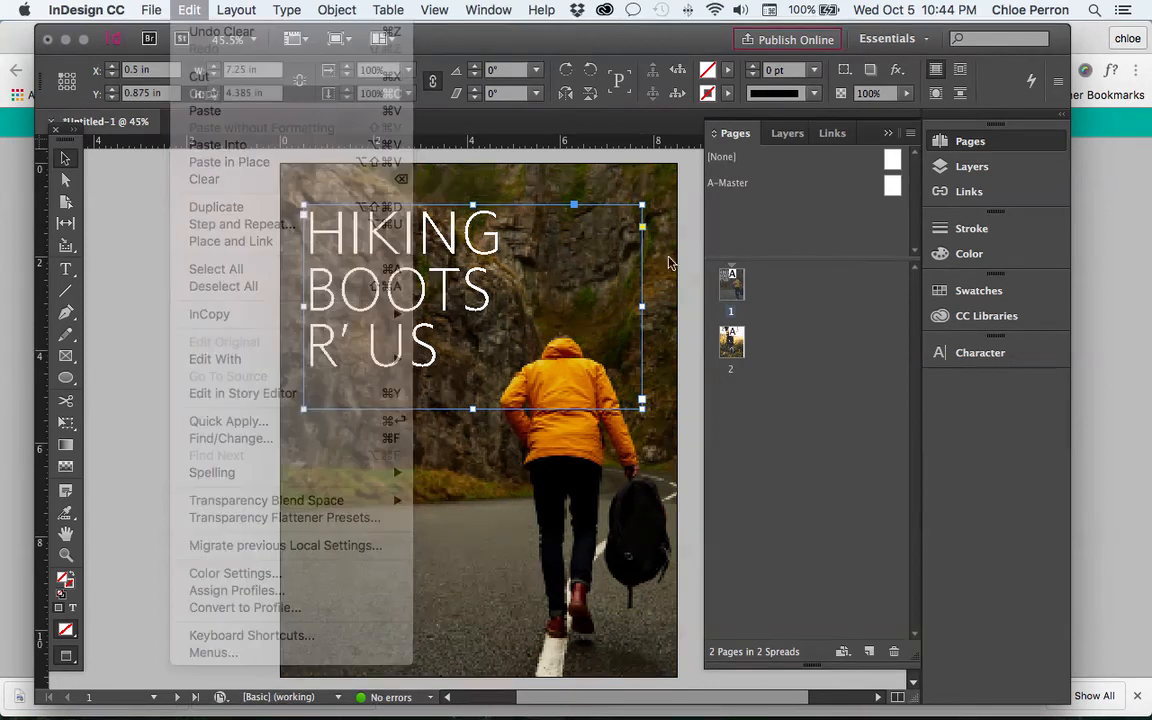
double_click(731, 343)
left_click(191, 10)
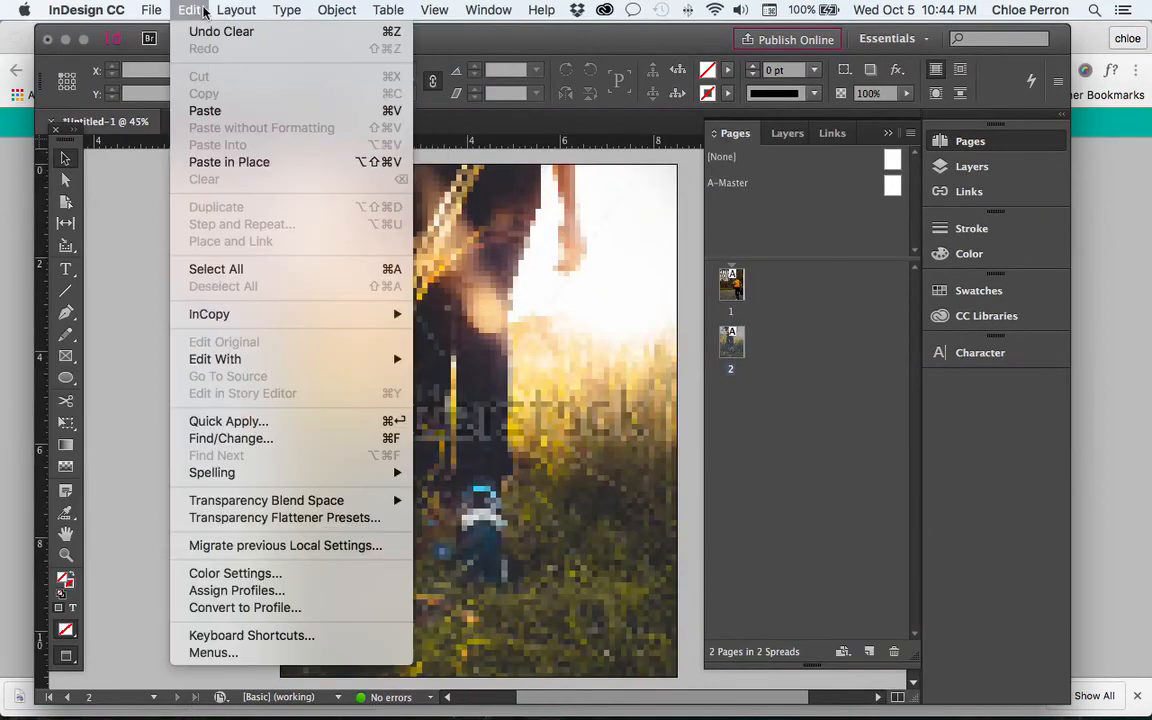
left_click(211, 160)
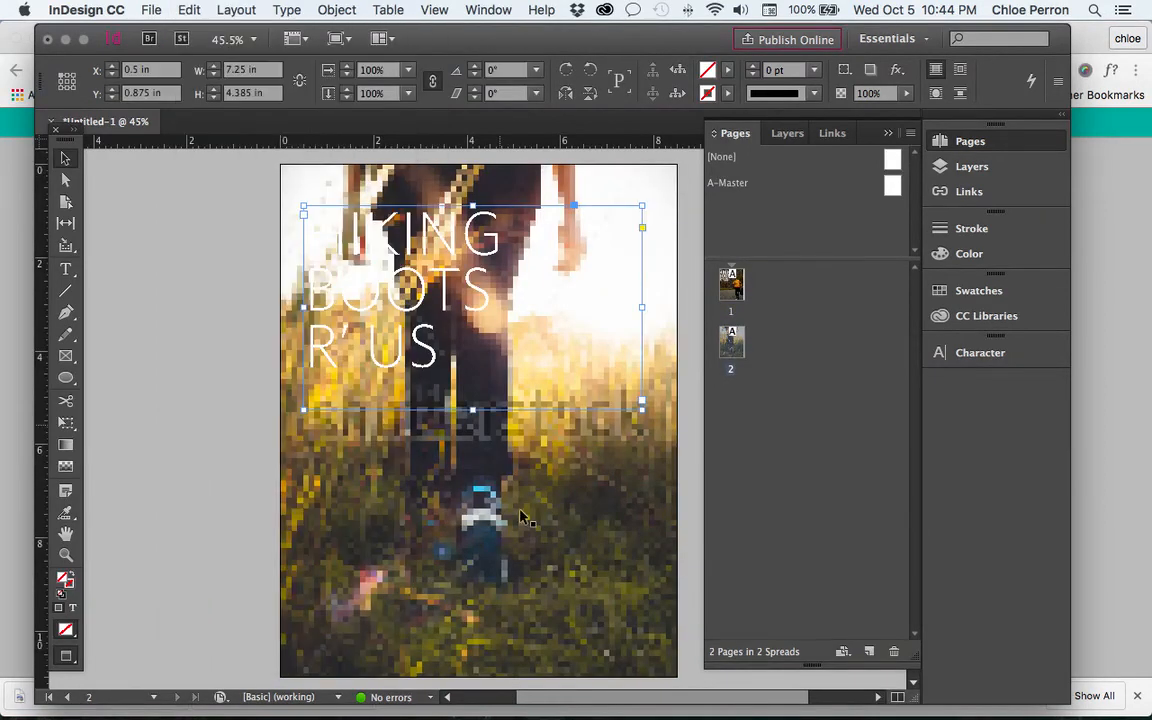
Select the page 2 background photo and restore its display performance to a sharper preview
left_click(580, 539)
right_click(582, 536)
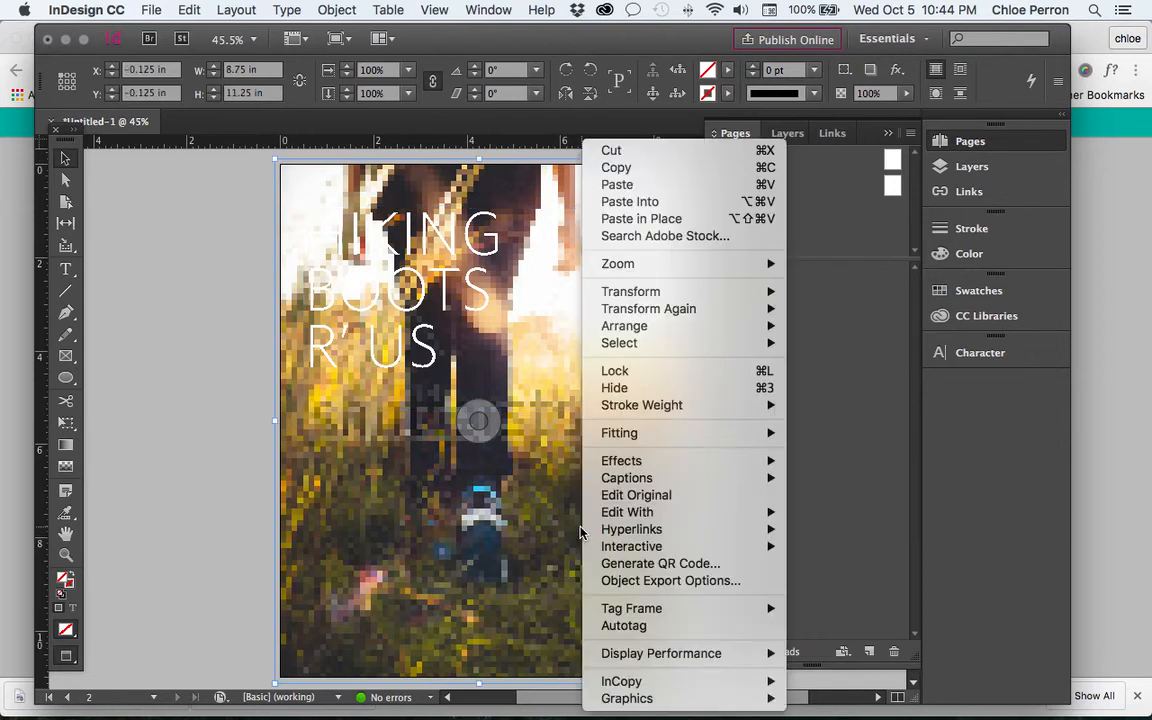
left_click(805, 671)
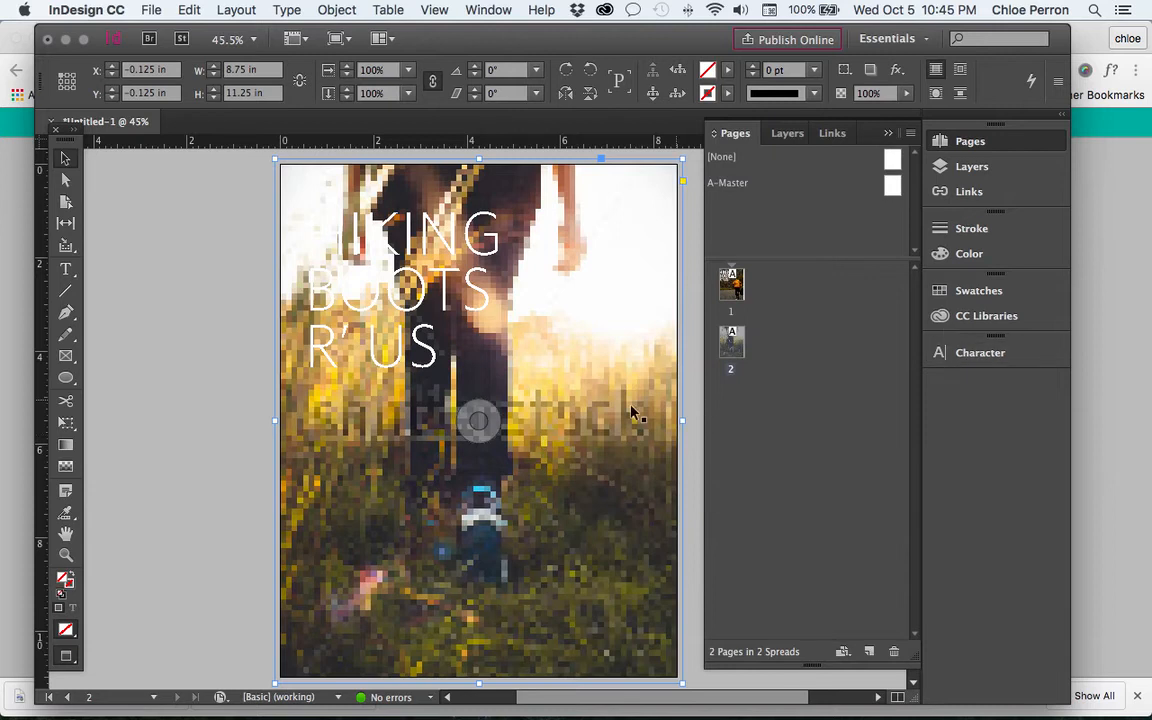
double_click(288, 193)
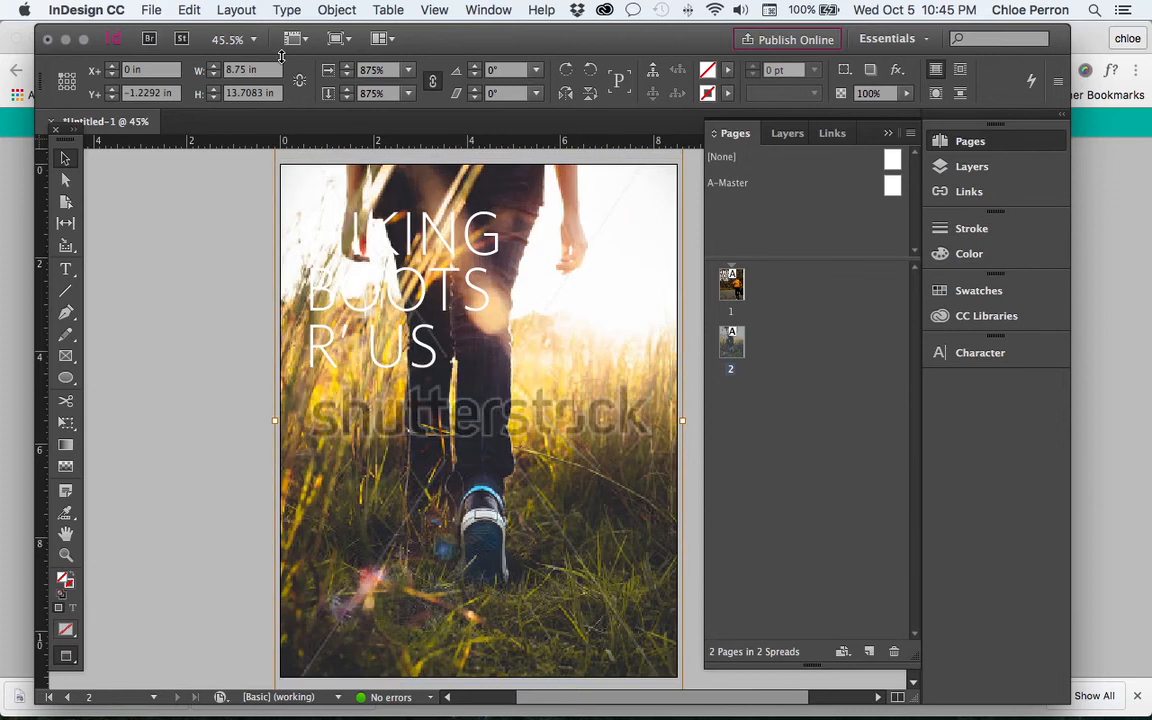
left_click(150, 10)
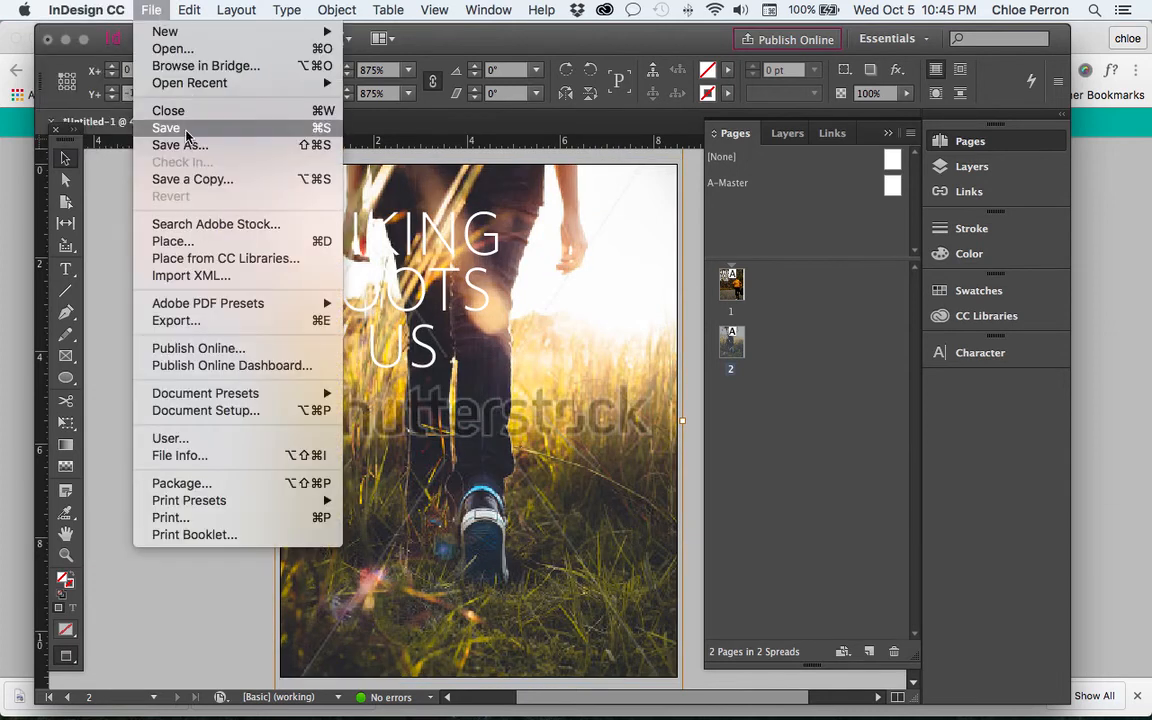
left_click(190, 246)
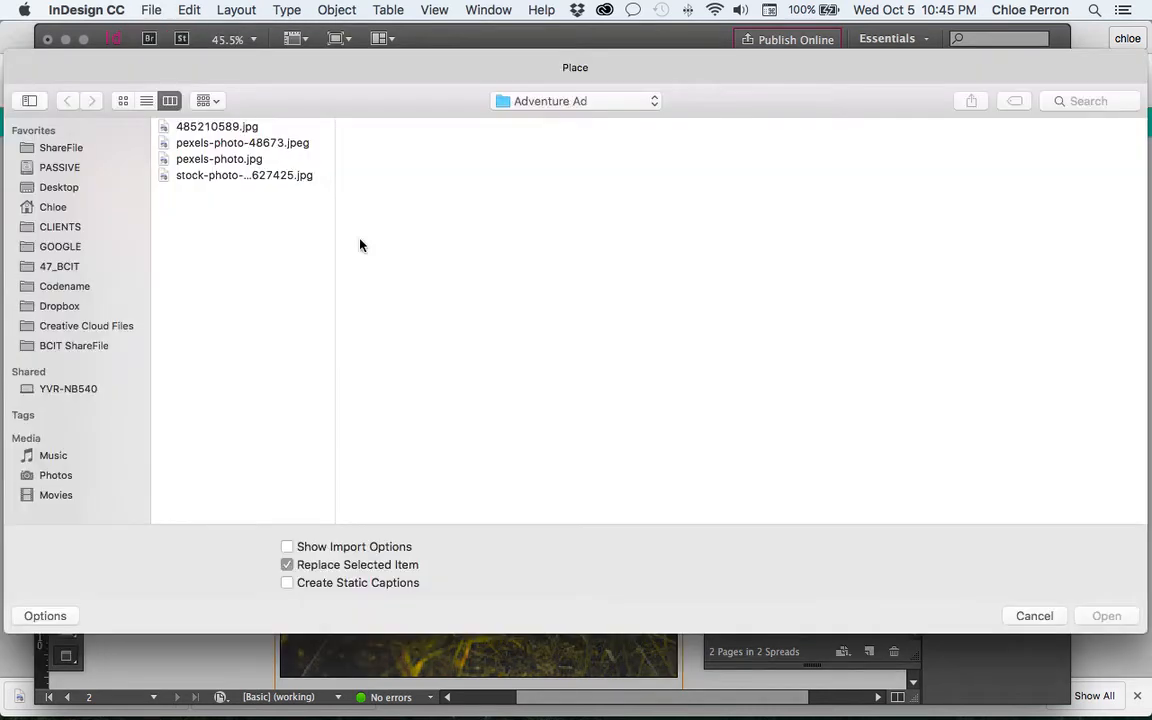
key("Escape")
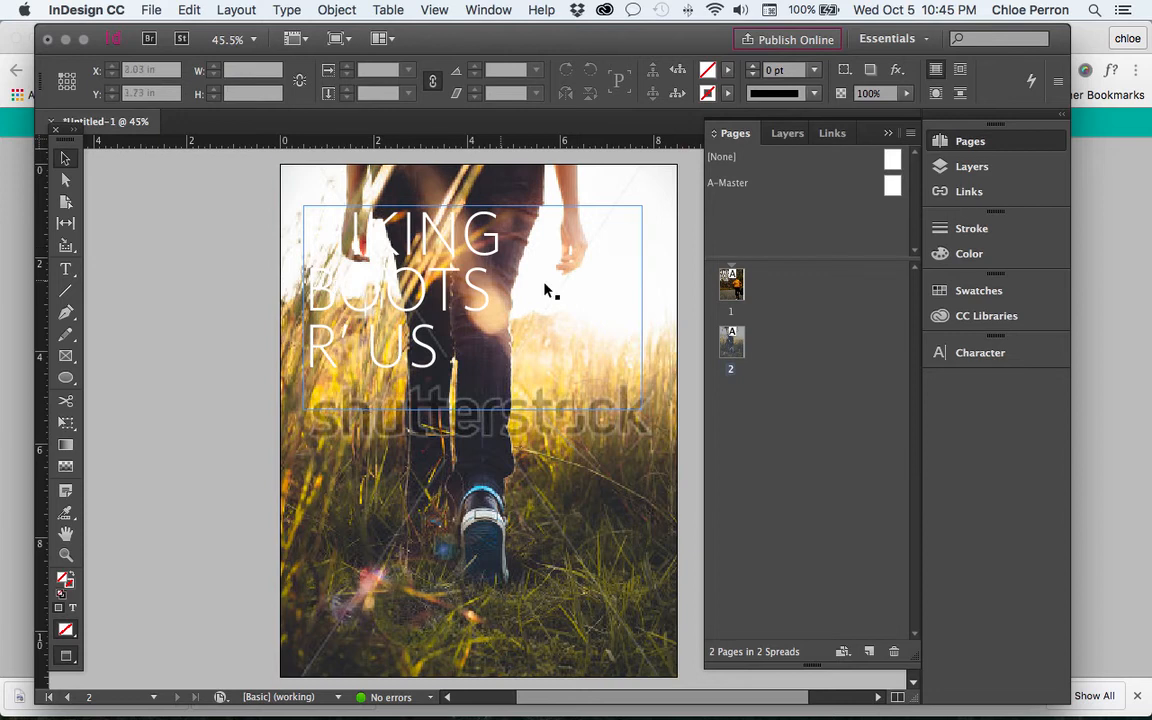
Compare both pages and move the page 2 headline straight down to about Y 4.47 in, keeping X at 0.5 in
double_click(731, 295)
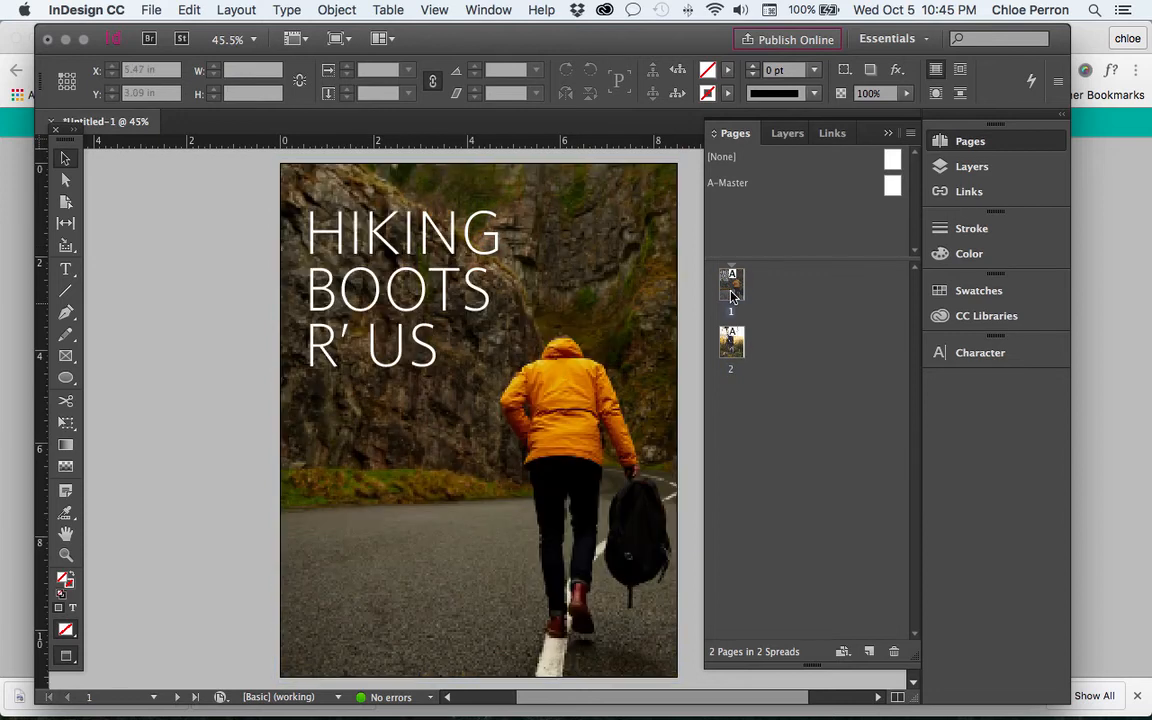
double_click(734, 346)
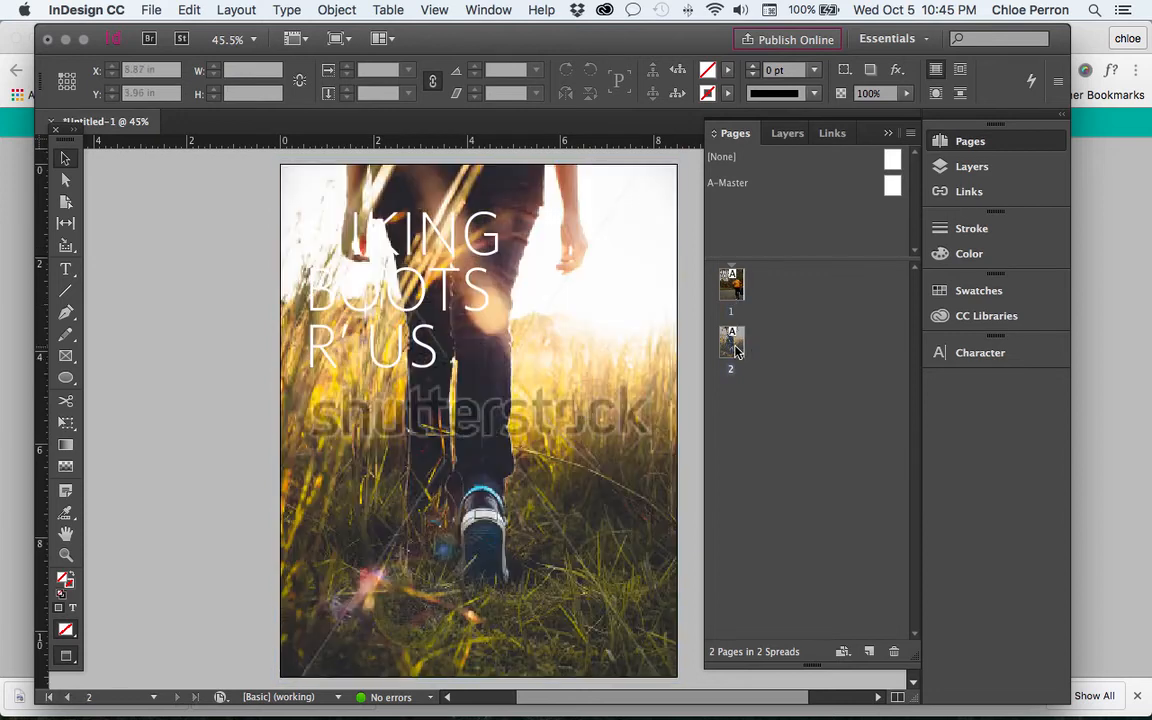
left_click_drag(441, 381, 420, 535)
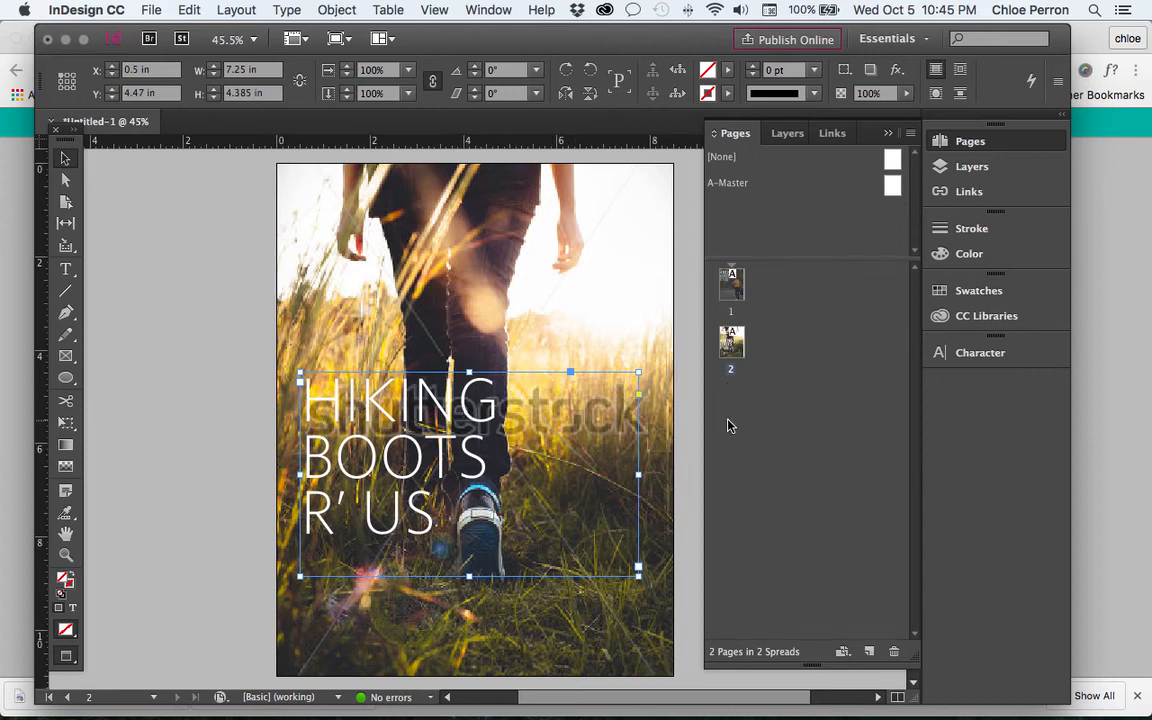
Return to page 1 and activate its headline for text editing, with the insertion point inside the word BOOTS
double_click(731, 280)
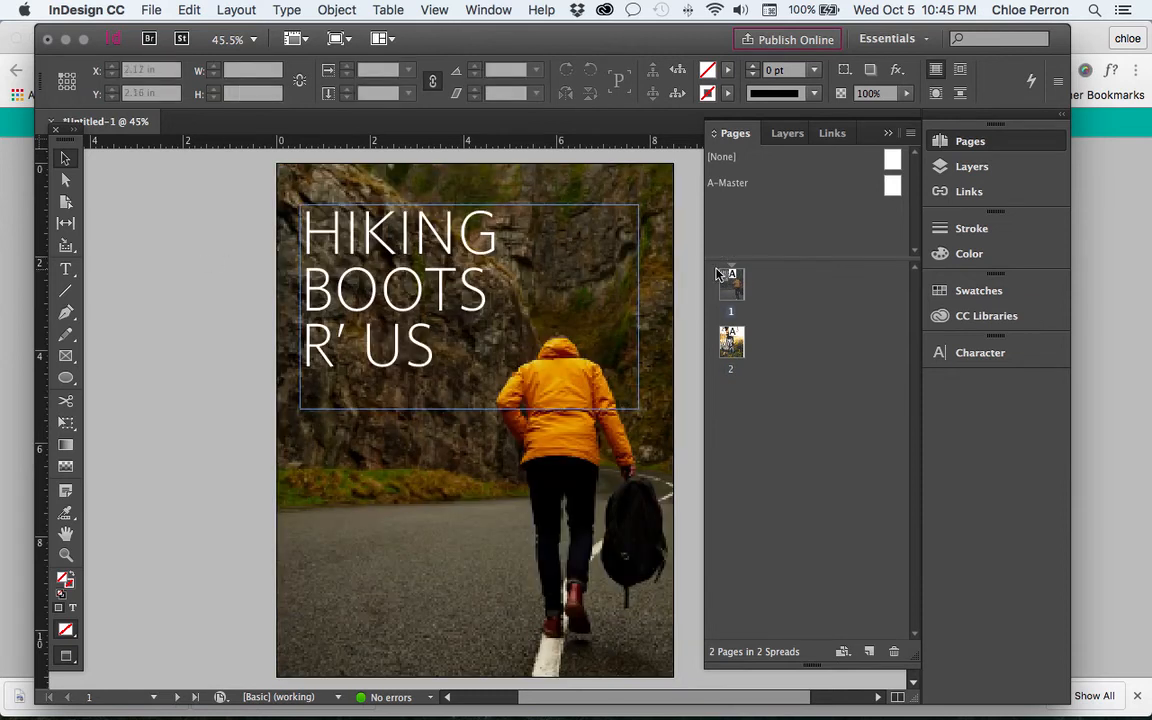
left_click(360, 303)
double_click(400, 296)
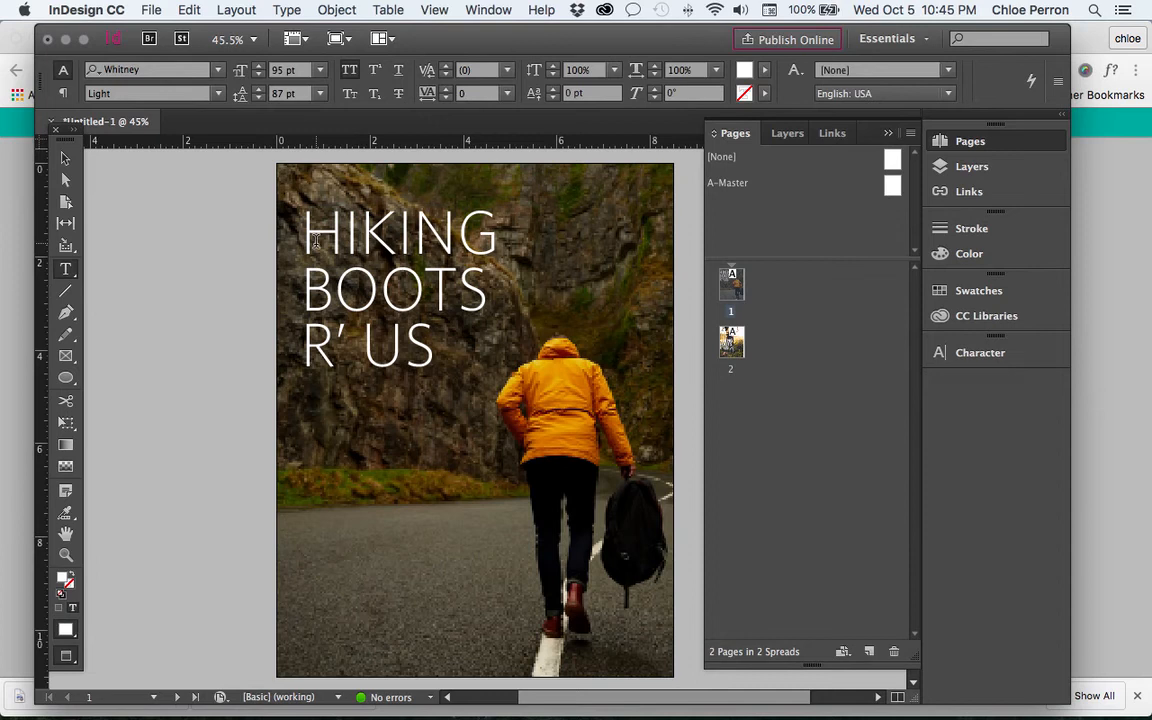
left_click(433, 340)
left_click(456, 302)
left_click(454, 246)
left_click_drag(446, 354, 296, 217)
left_click(389, 239)
left_click(413, 281)
Display the Paragraph Styles panel and dock it with the Pages, Layers and Links panels
left_click(478, 12)
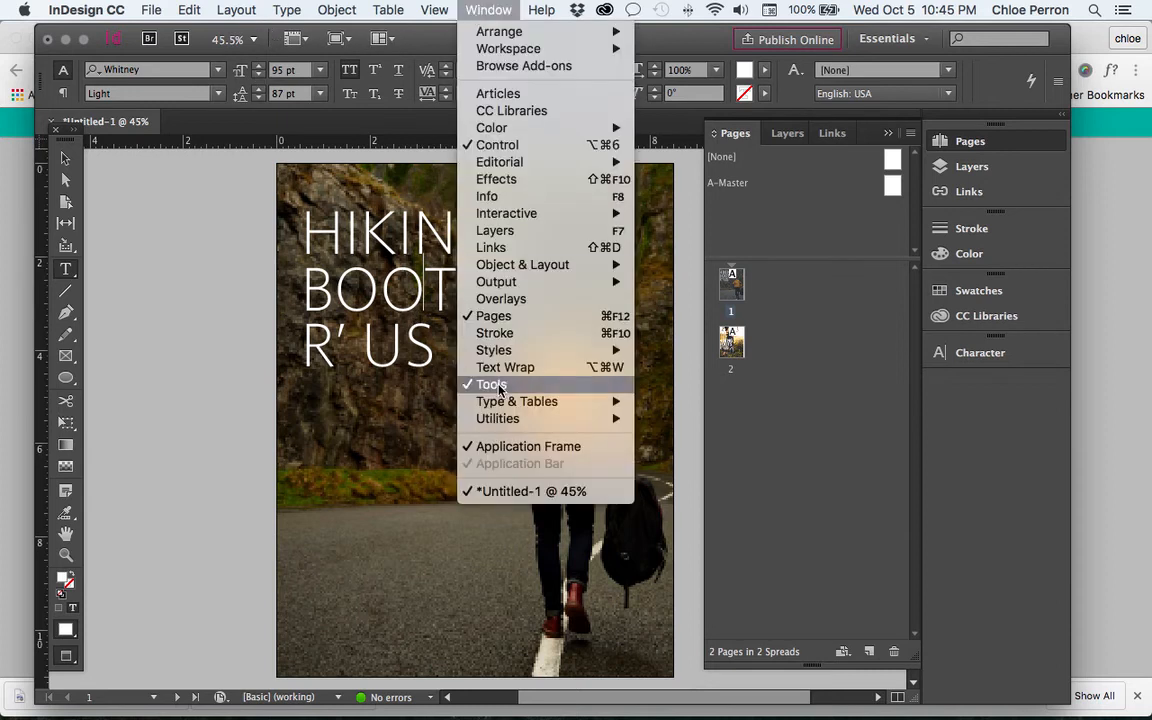
mouse_move(500, 402)
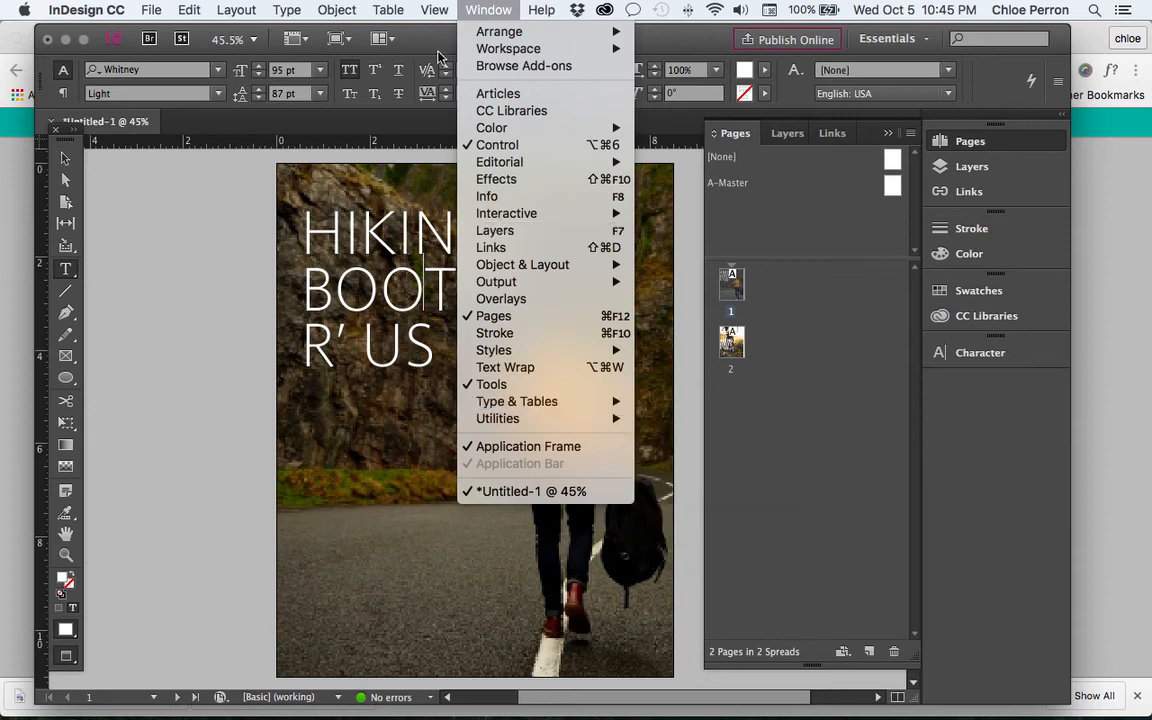
mouse_move(544, 408)
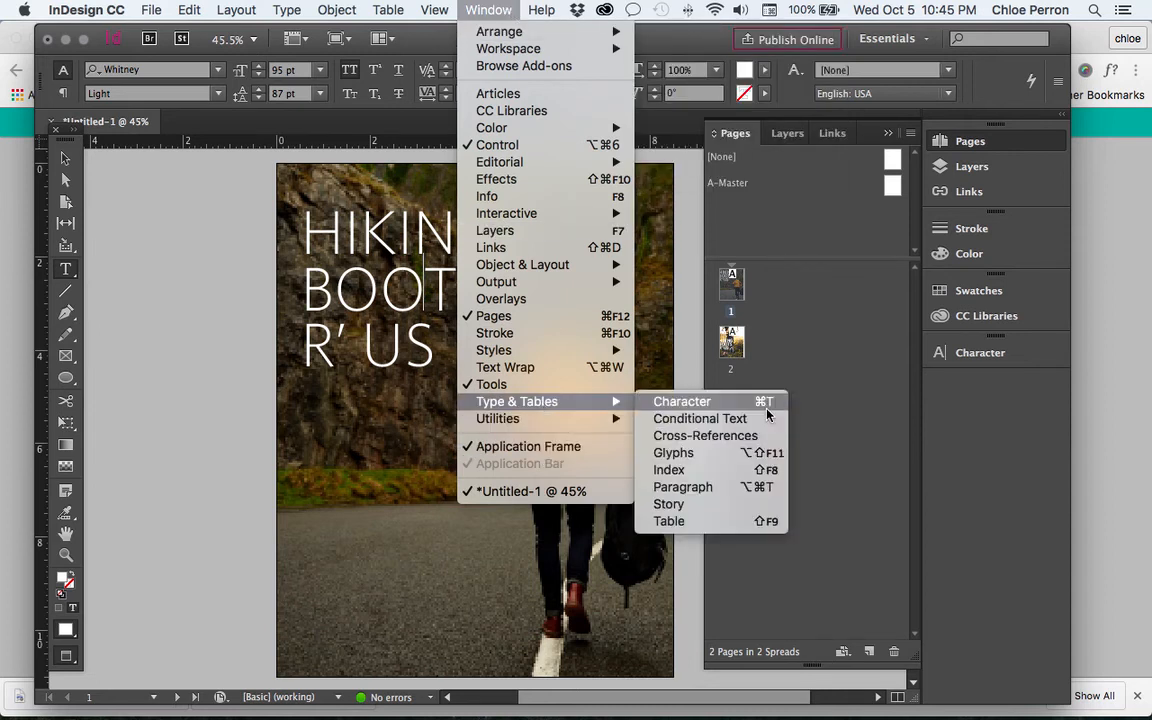
left_click(285, 10)
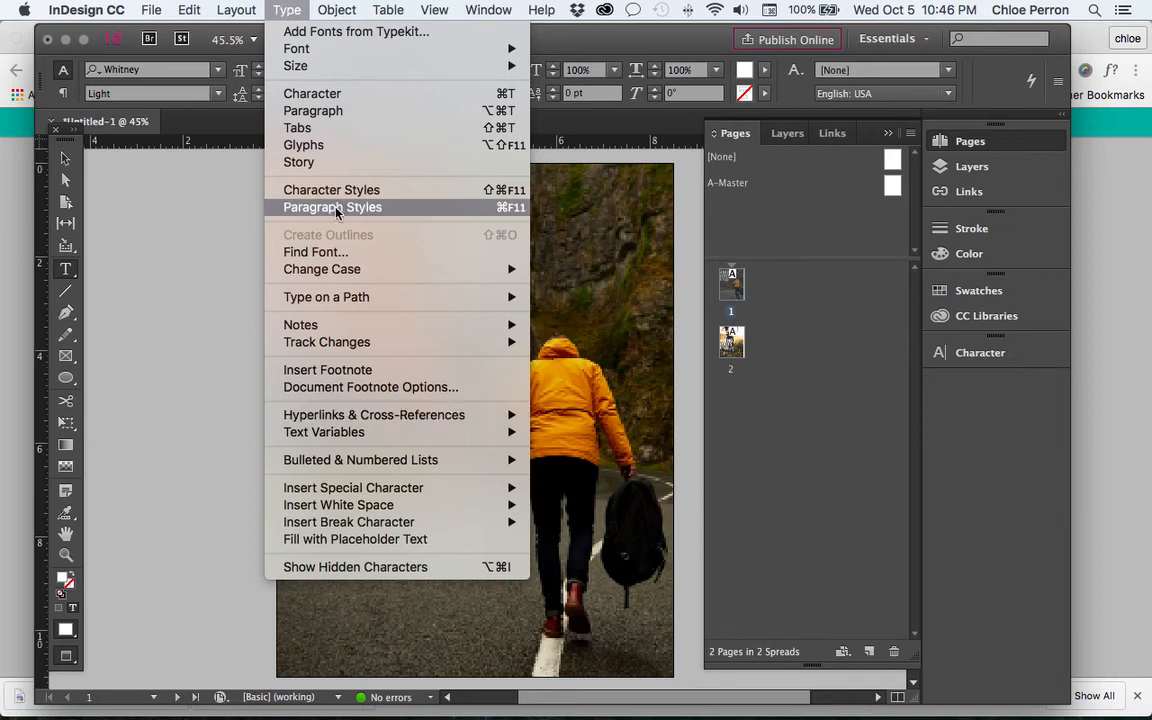
mouse_move(488, 10)
mouse_move(600, 401)
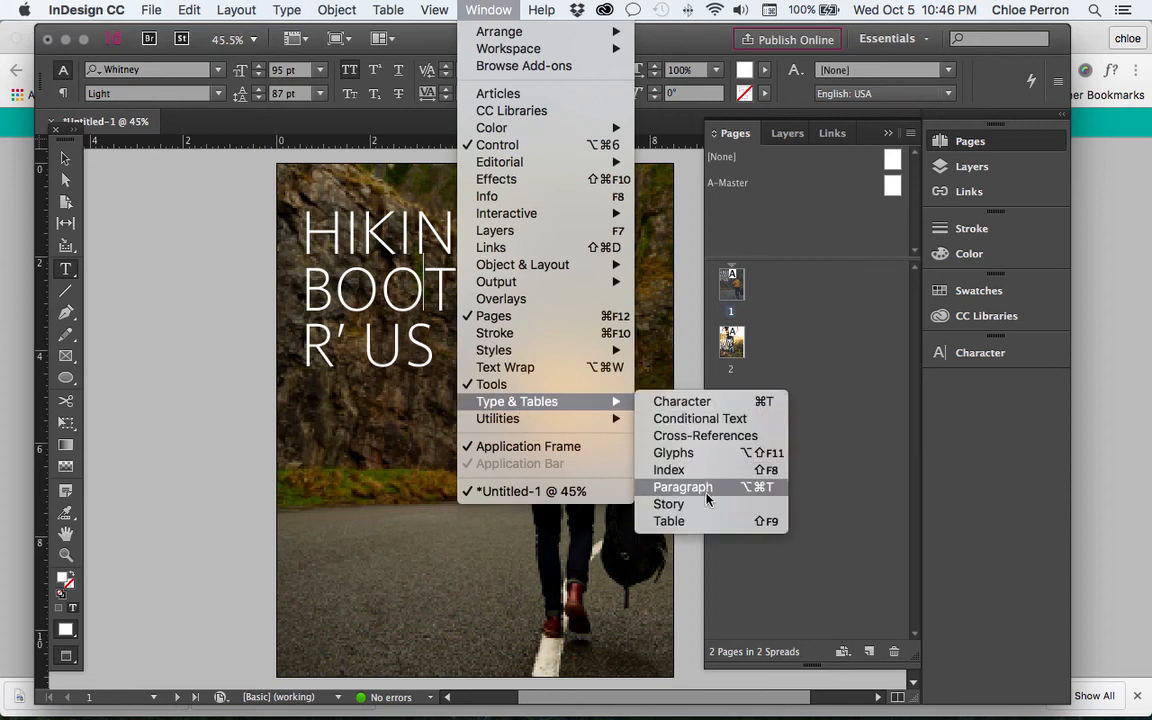
mouse_move(270, 10)
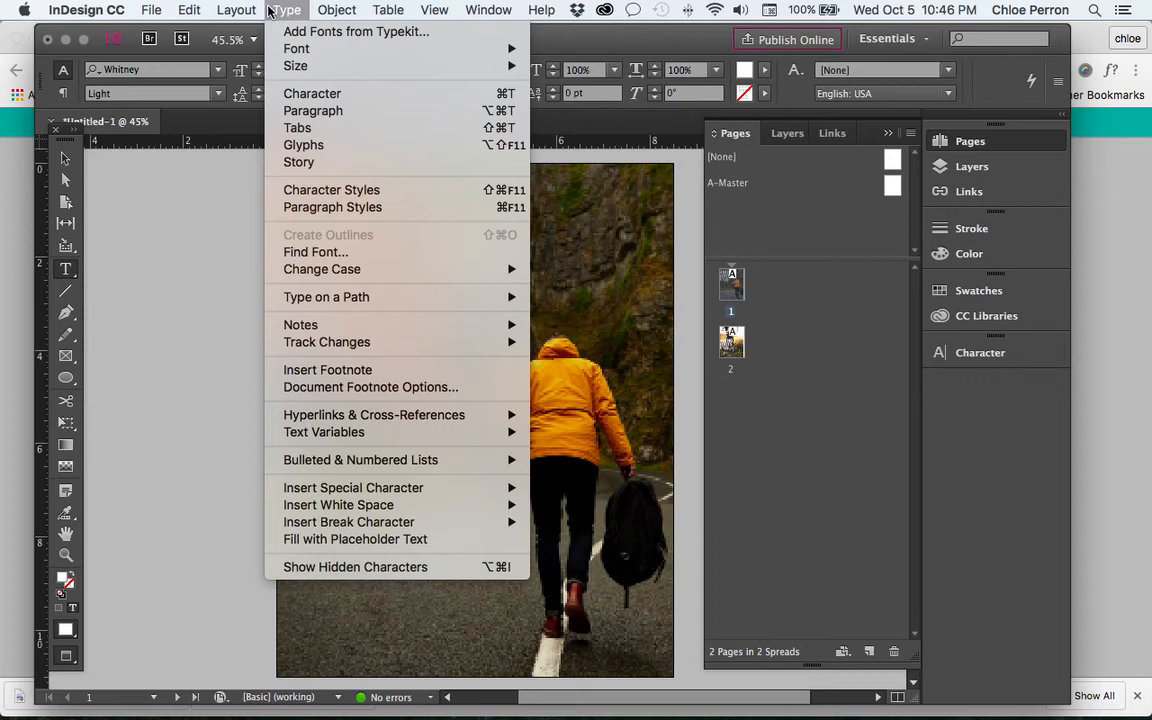
left_click(315, 207)
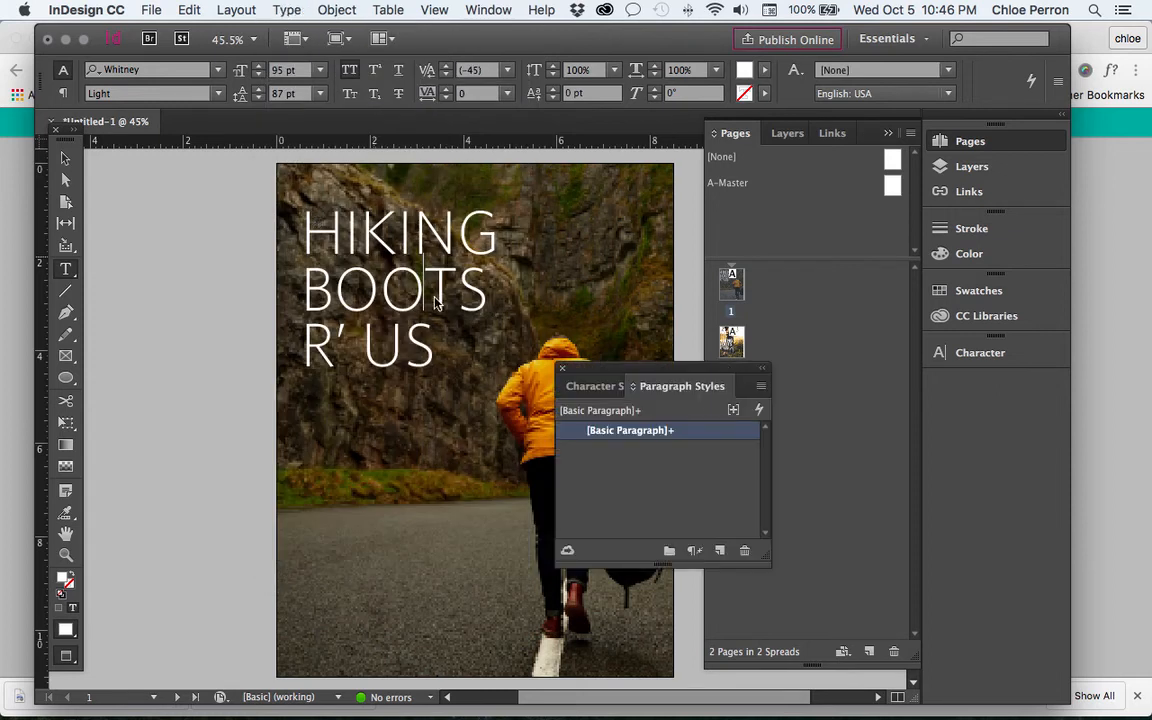
left_click_drag(689, 381, 732, 133)
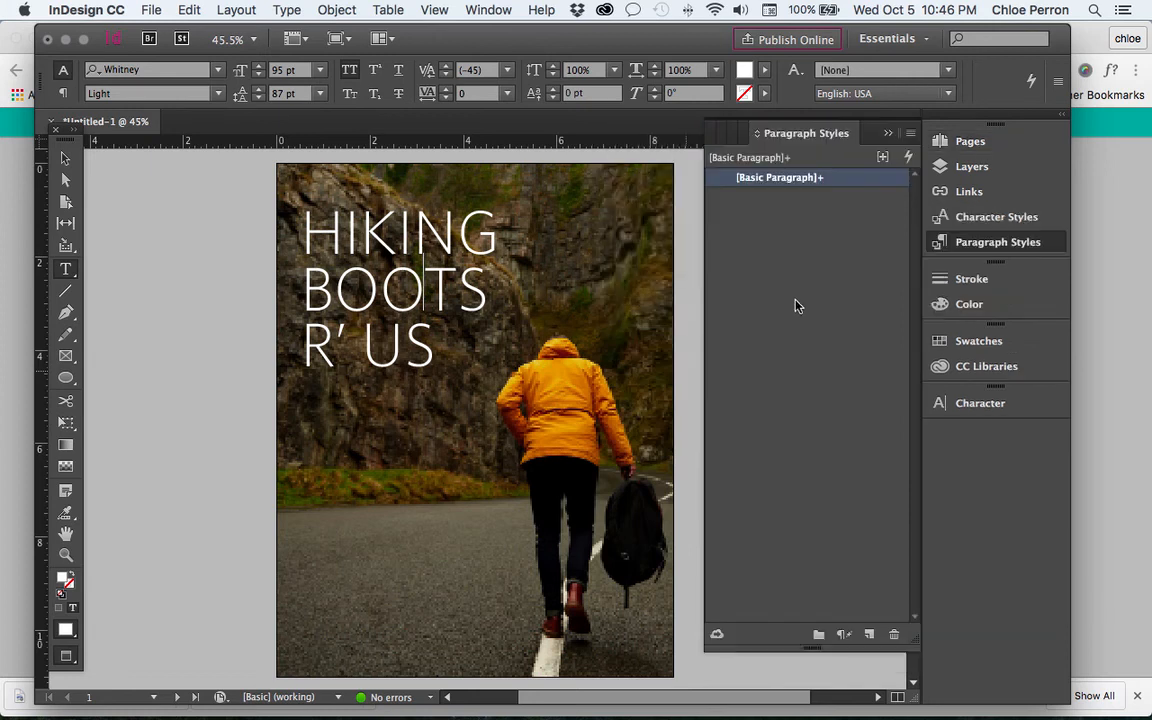
Review the page 1 headline's character formats and save its formatting as a new paragraph style named Title
left_click(911, 134)
left_click(839, 143)
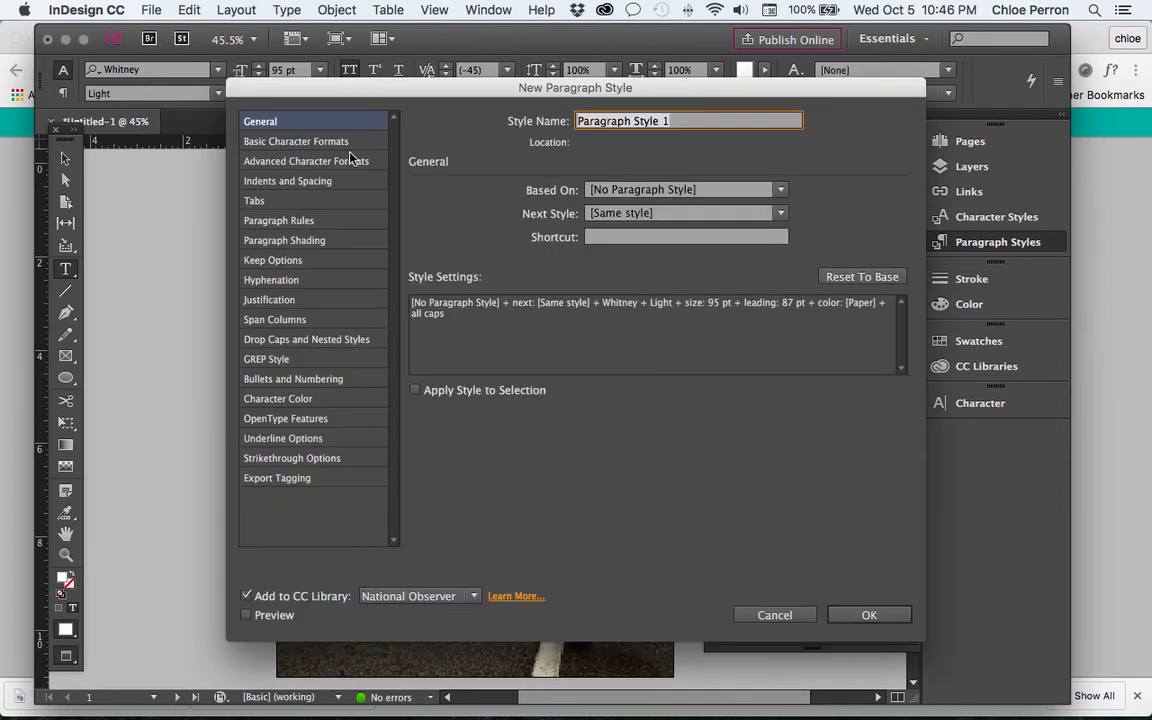
left_click(298, 141)
key("Down")
left_click(333, 148)
left_click(359, 161)
key("Up")
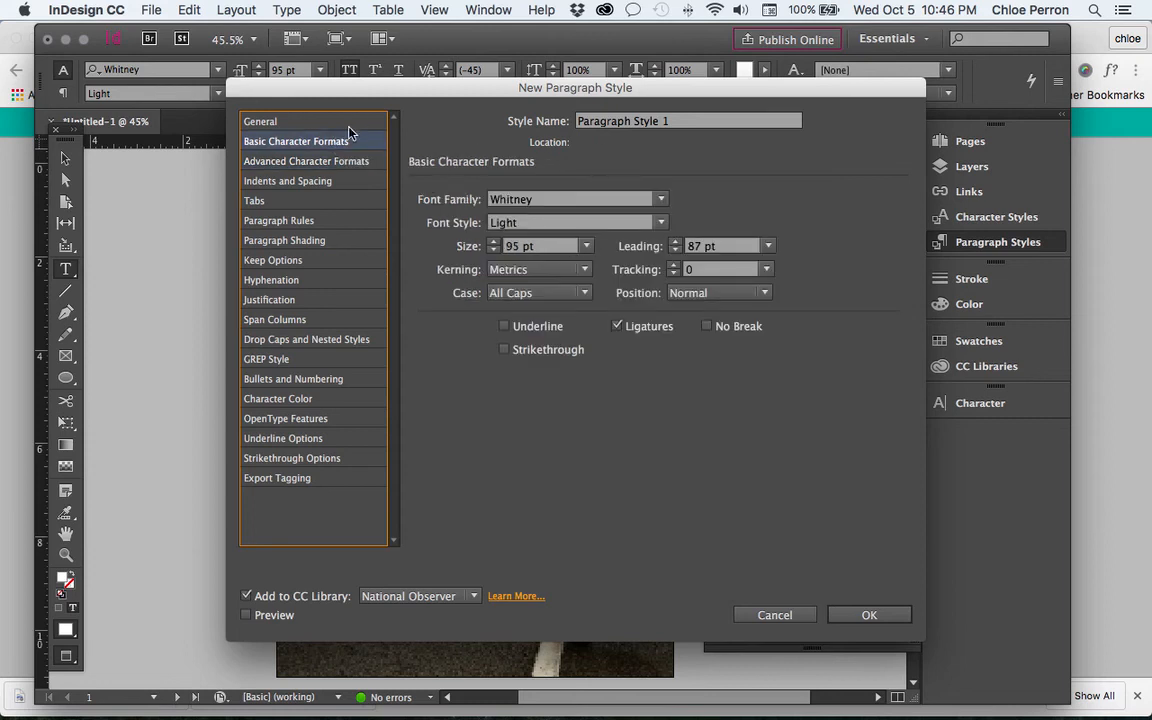
key("Up")
key("Tab")
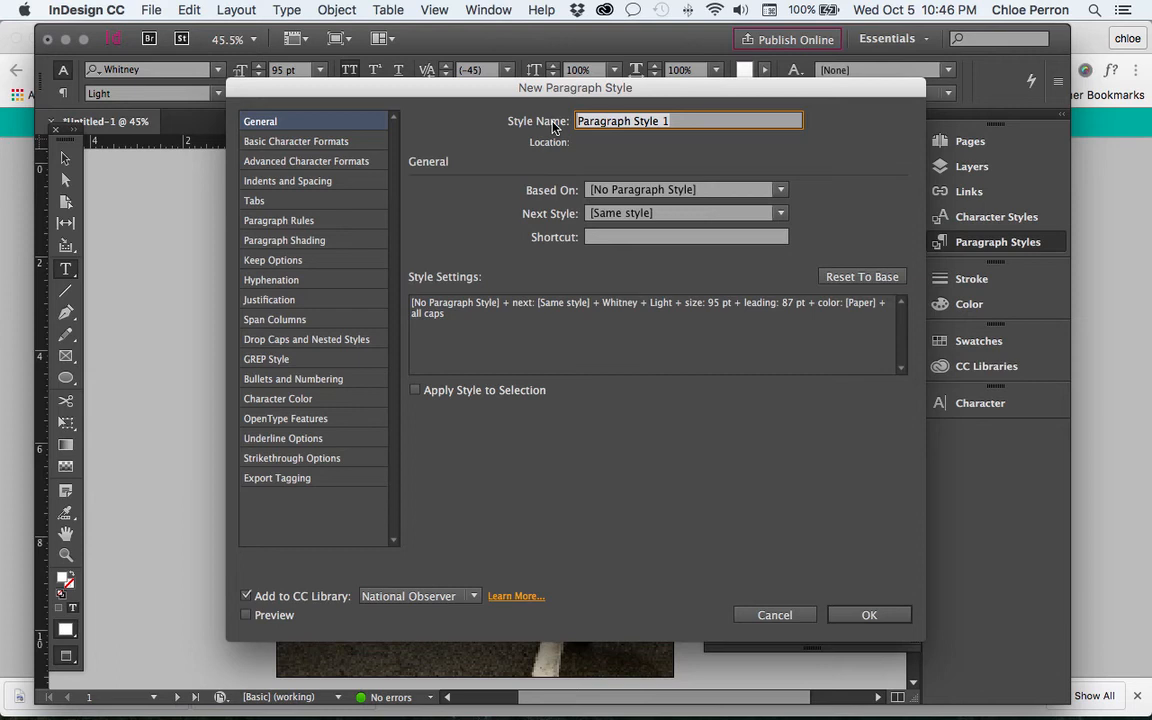
type("Title")
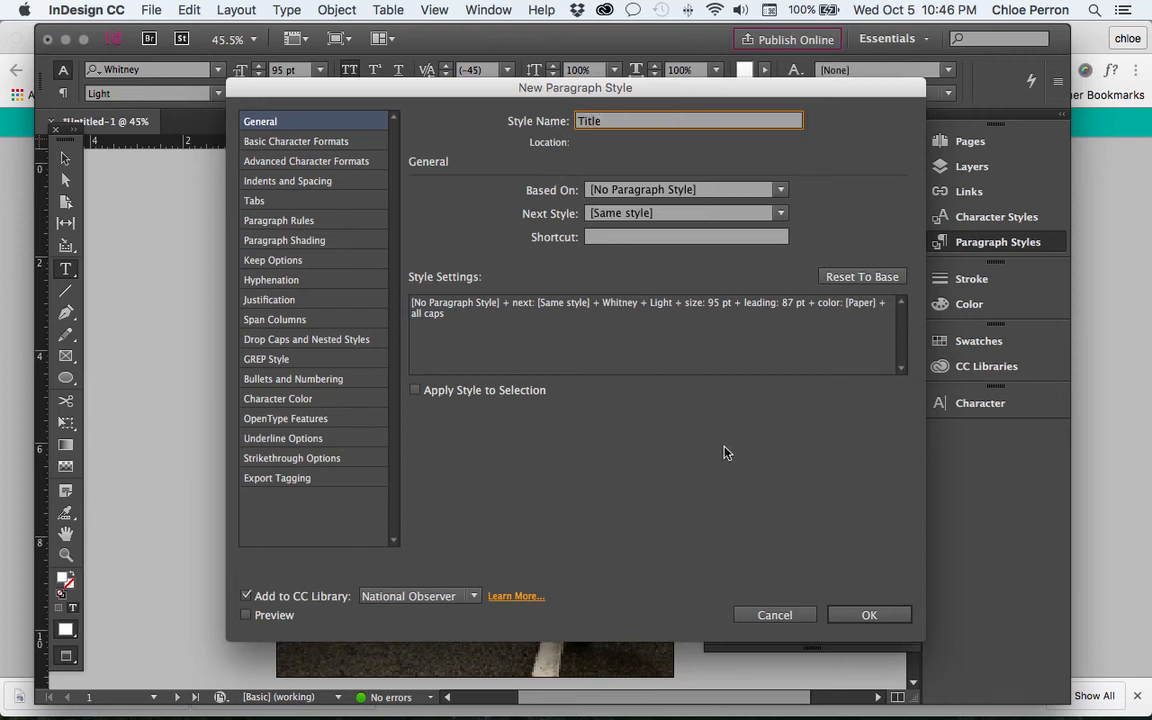
left_click(862, 616)
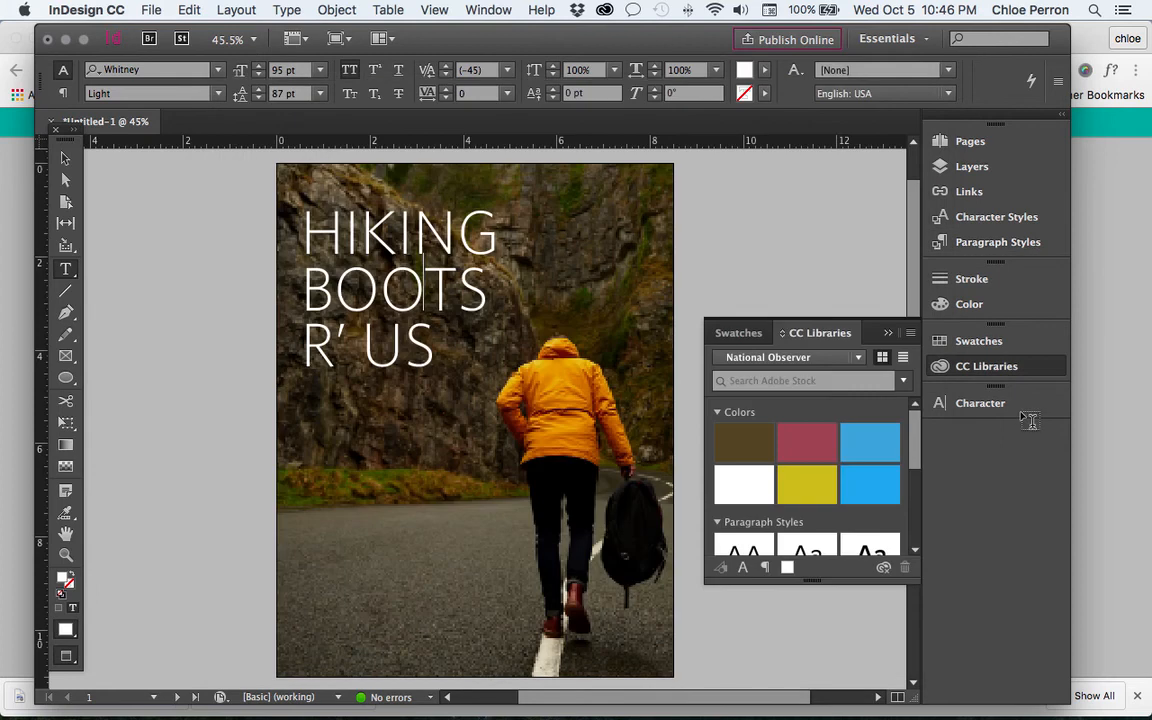
Apply the Title paragraph style to the entire page 1 headline
left_click(984, 250)
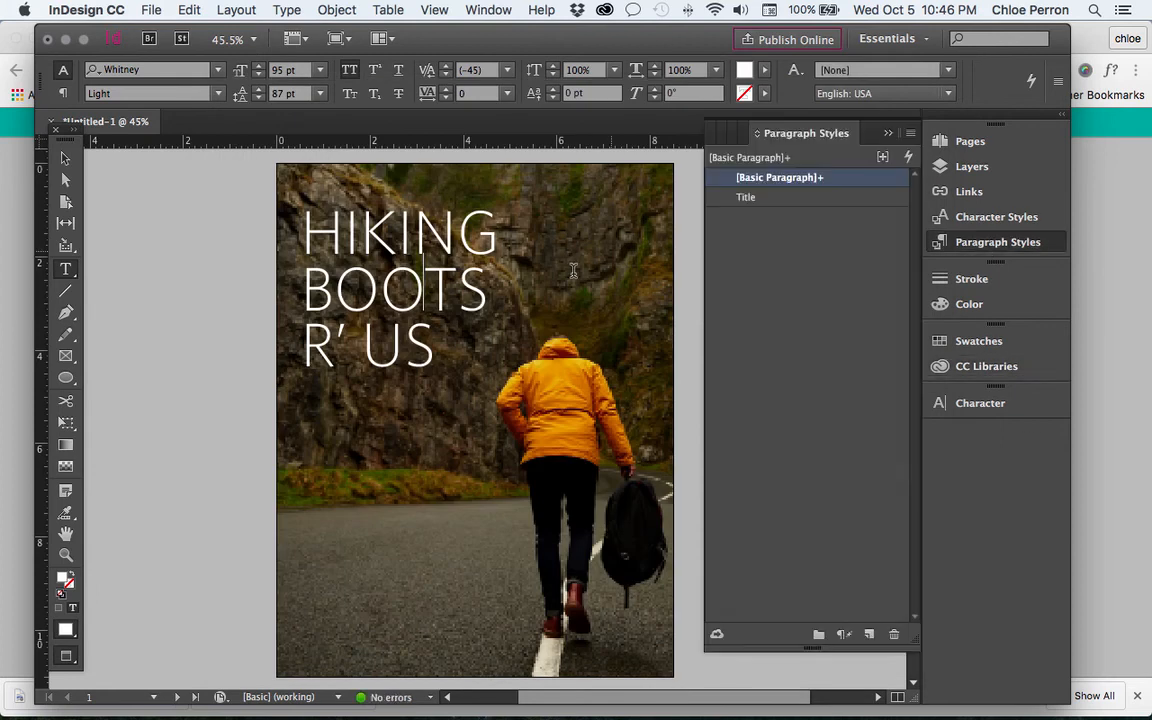
left_click(753, 198)
left_click_drag(436, 350, 302, 217)
left_click(747, 198)
Apply the Title paragraph style to the whole headline on page 2
scroll(498, 322, "down", 2)
scroll(498, 322, "down", 8)
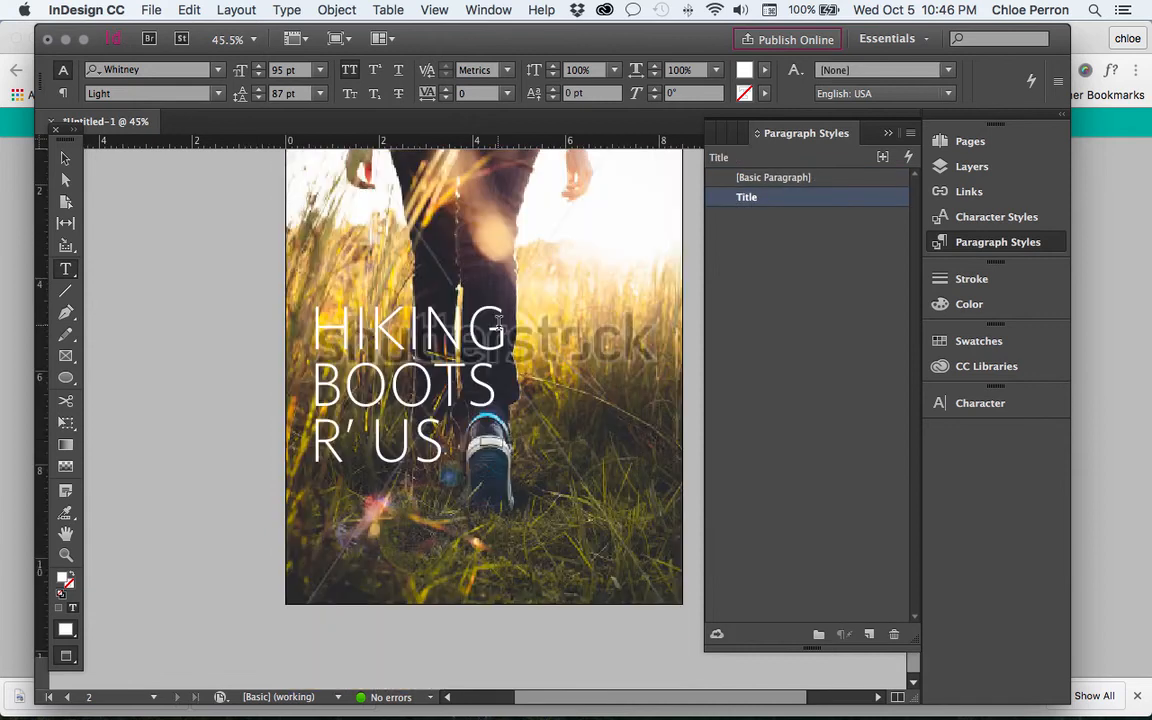
left_click(317, 321)
left_click_drag(317, 321, 445, 455)
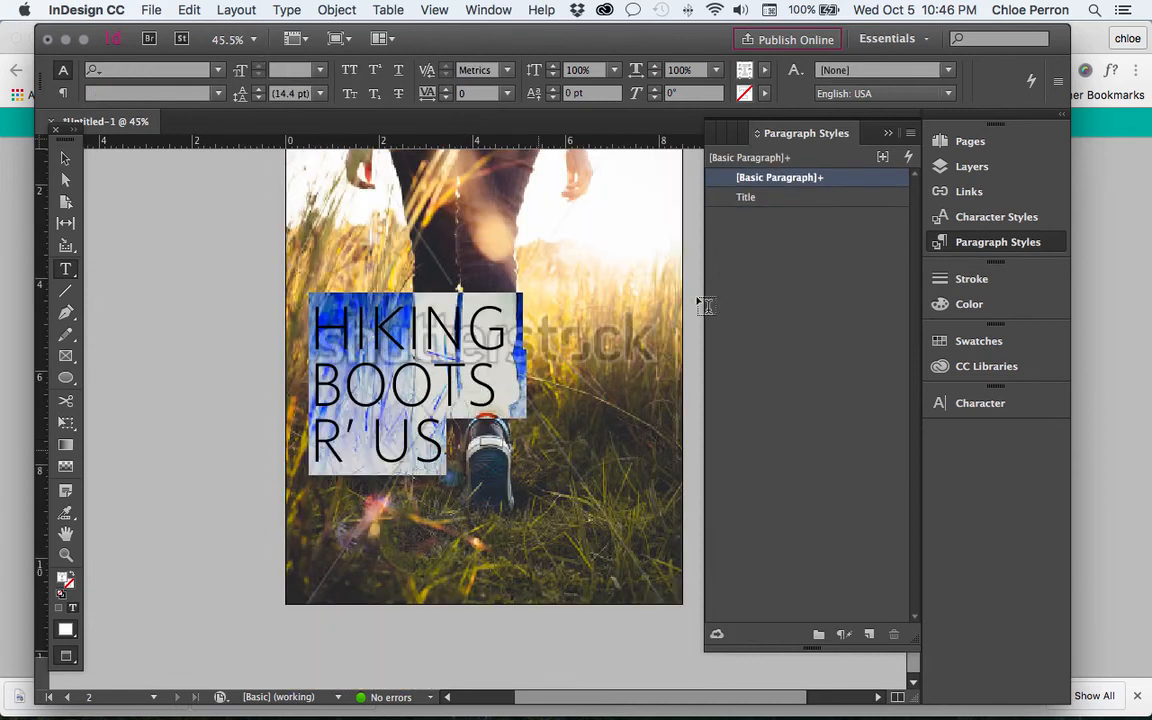
left_click(781, 201)
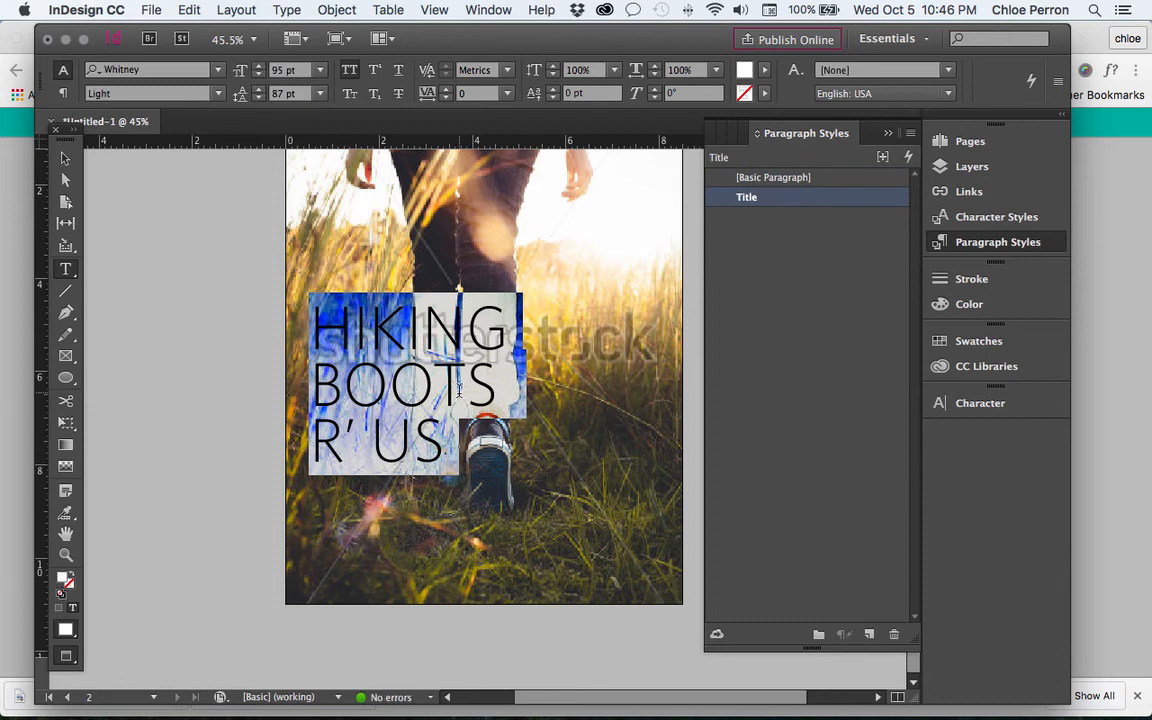
Edit the Title style's basic character formats with preview on and try a font size of 79 pt
scroll(618, 323, "up", 8)
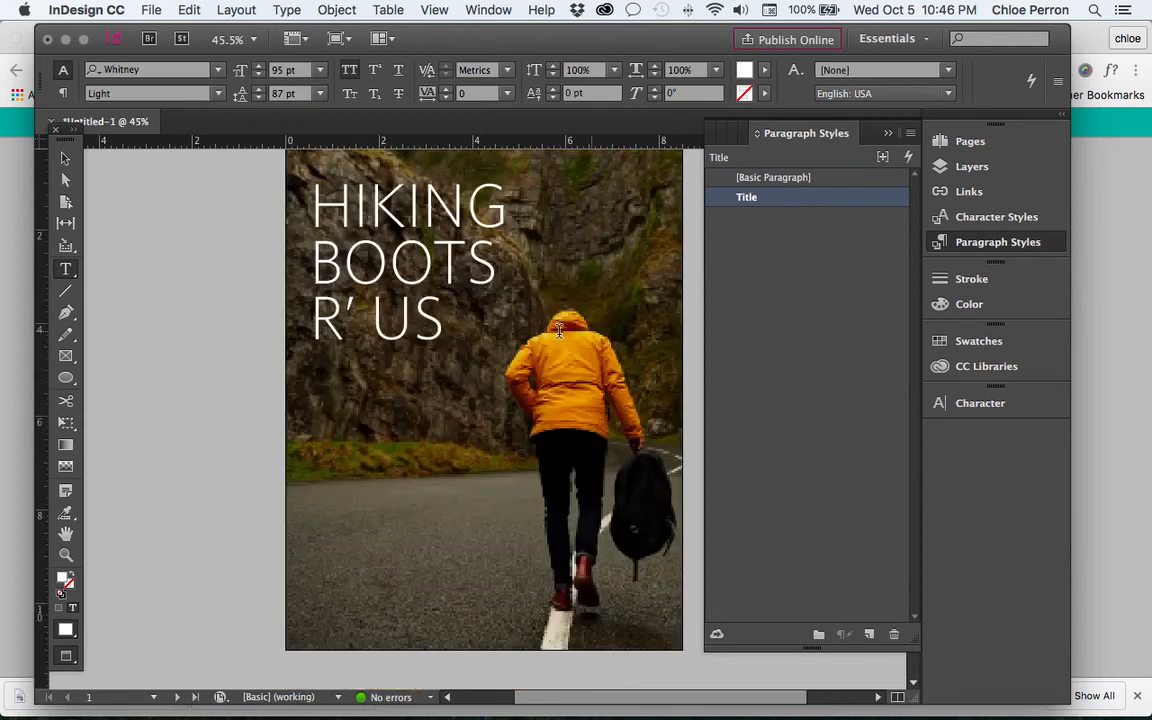
double_click(750, 198)
left_click_drag(451, 95, 789, 92)
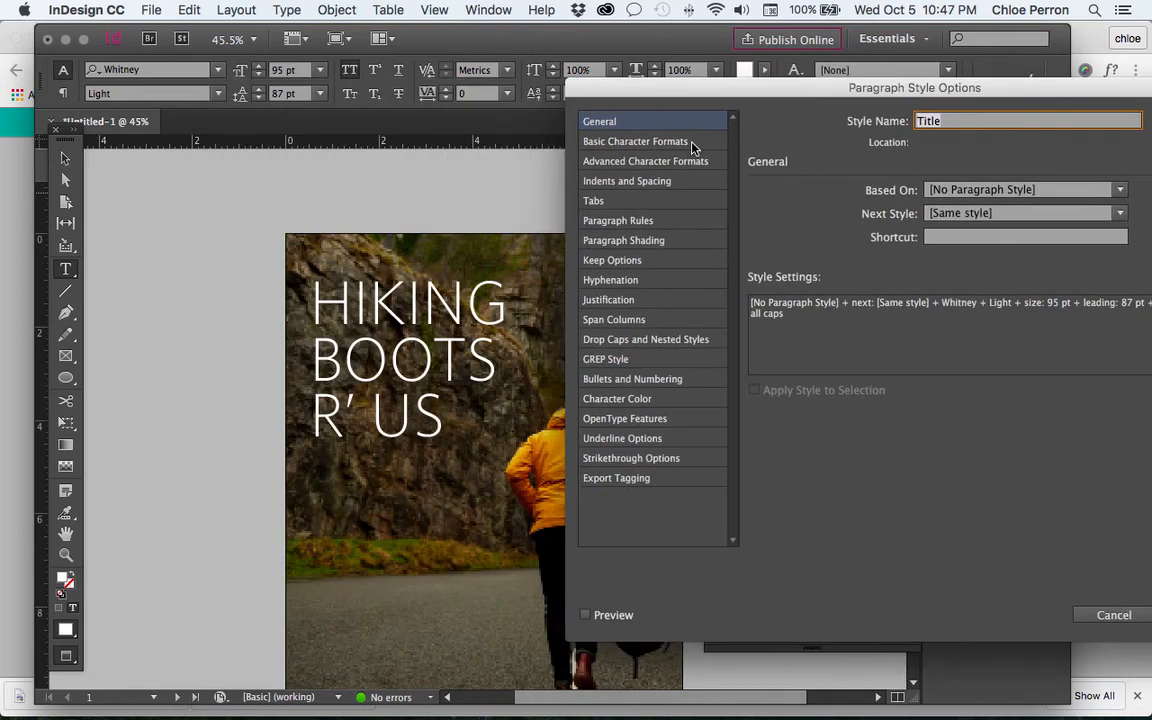
left_click(712, 141)
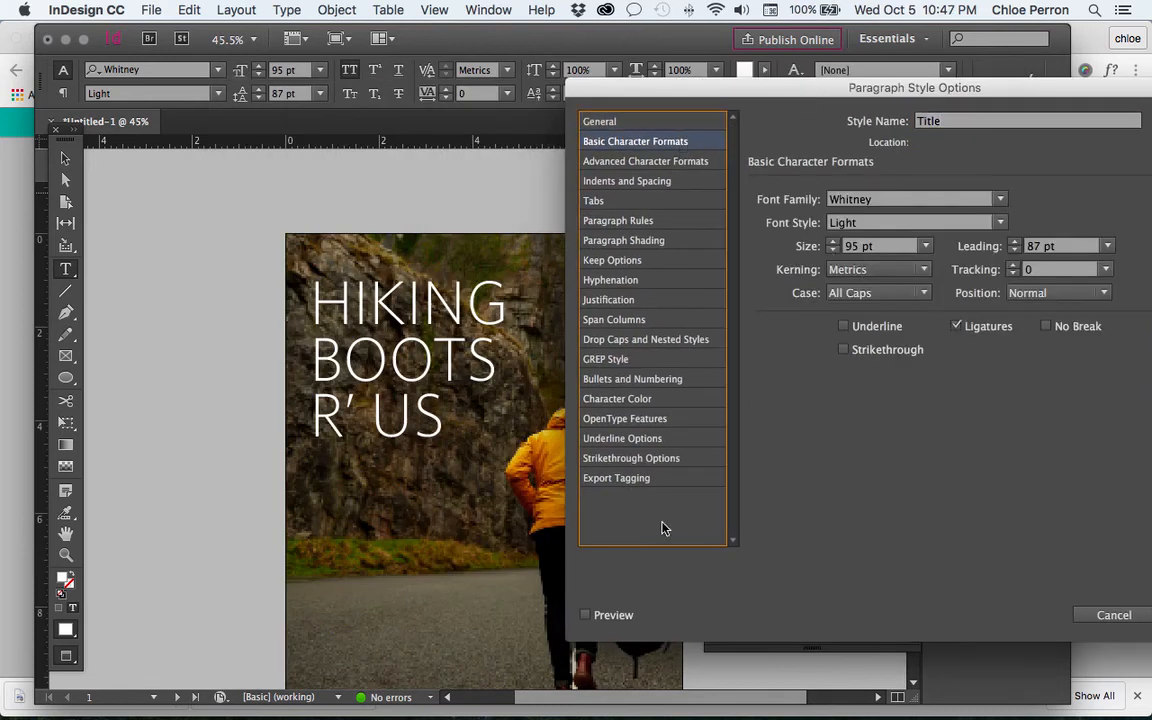
left_click(585, 615)
left_click(832, 250)
left_click(832, 250)
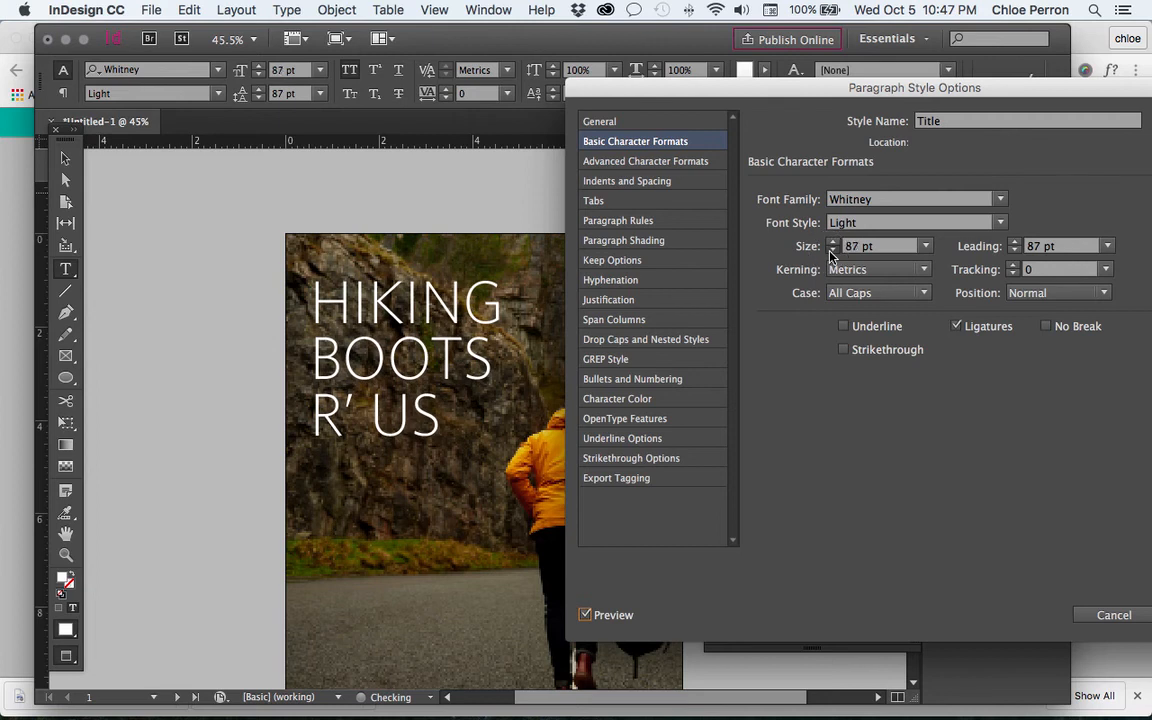
left_click(832, 250)
left_click(832, 250)
left_click(831, 250)
Try a leading of 71 pt in the Title style
left_click(1014, 250)
left_click(1014, 250)
left_click(1013, 250)
left_click(1014, 250)
left_click(1014, 250)
left_click(1014, 250)
left_click(1014, 250)
left_click(1014, 250)
left_click(1014, 250)
left_click(1013, 250)
left_click(1014, 250)
left_click(1014, 250)
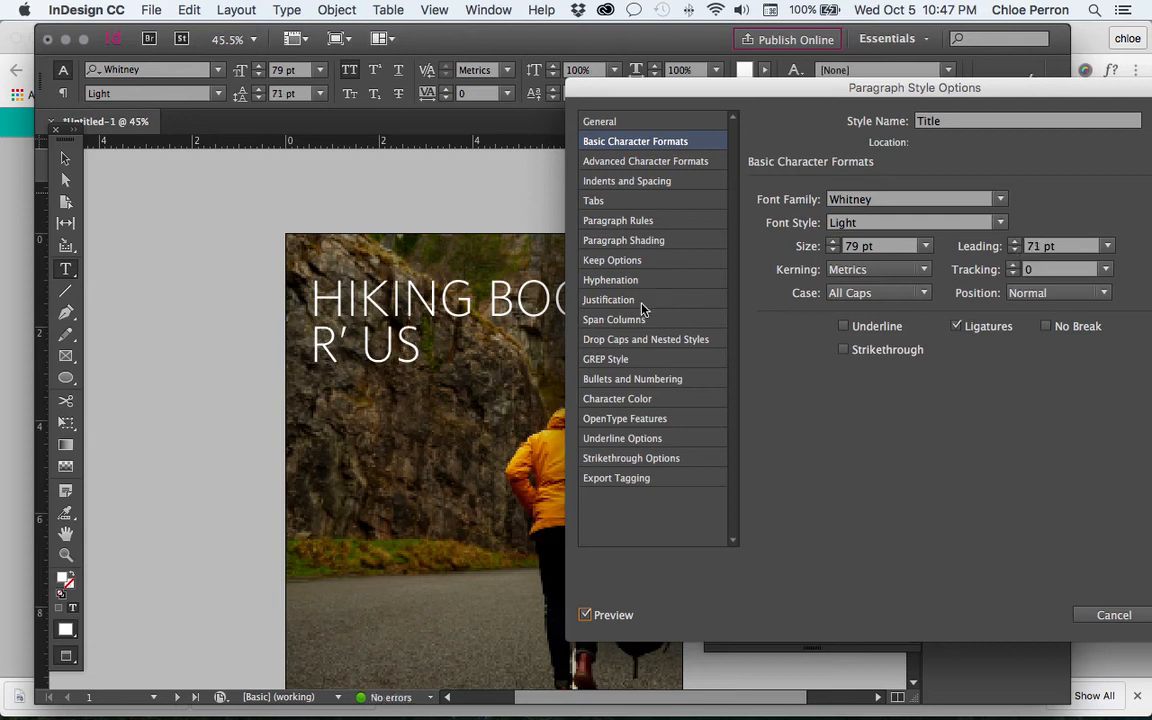
Try cyan, magenta, yellow, Paper and Black as the Title style's character color, and discard all pending style edits
left_click(628, 400)
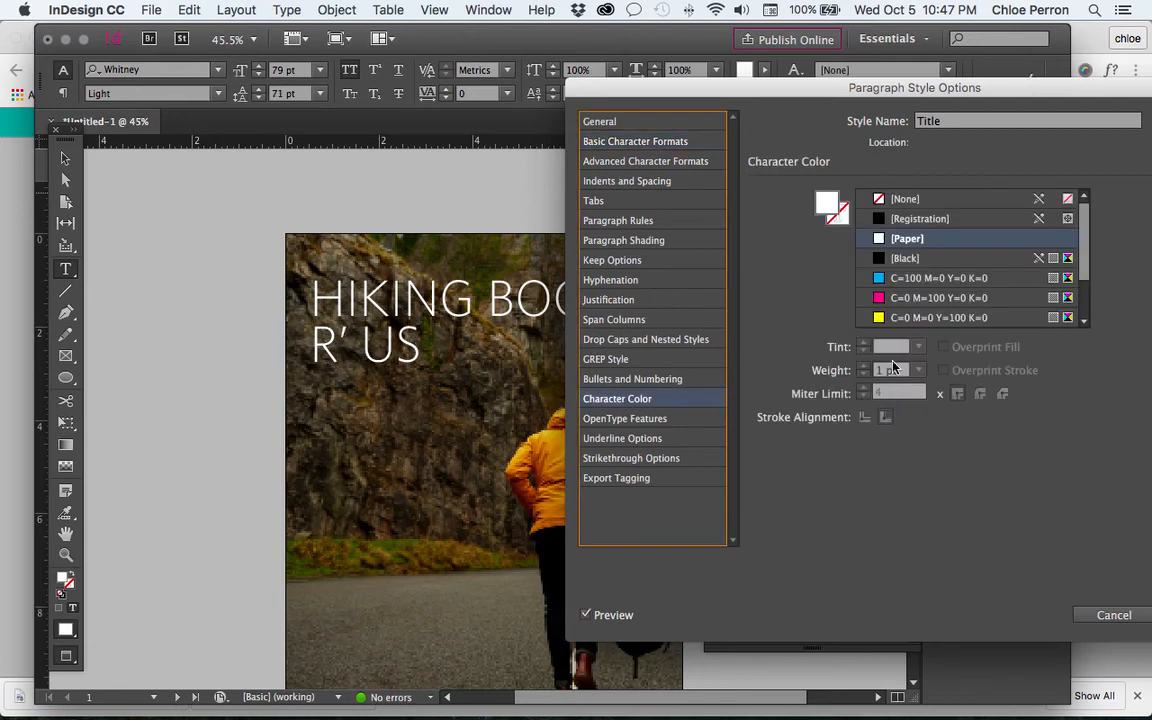
left_click(921, 318)
left_click(918, 298)
left_click(925, 315)
left_click(920, 278)
left_click(919, 298)
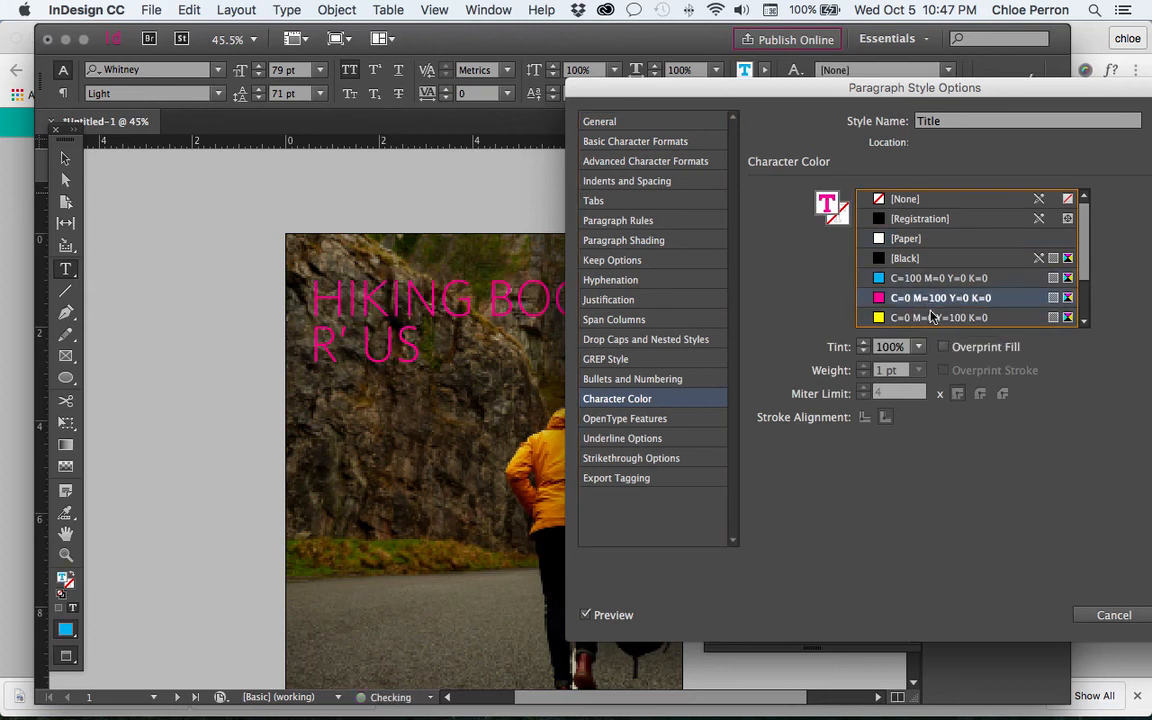
left_click(922, 317)
left_click(908, 238)
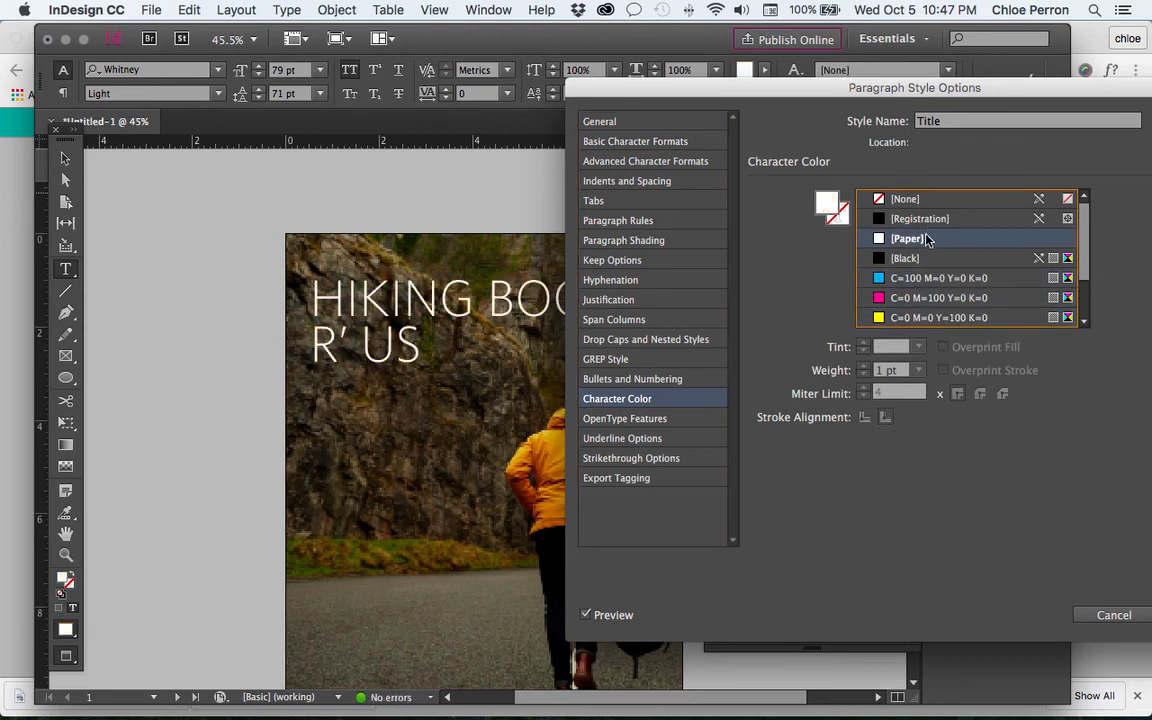
left_click(912, 259)
left_click(1111, 615)
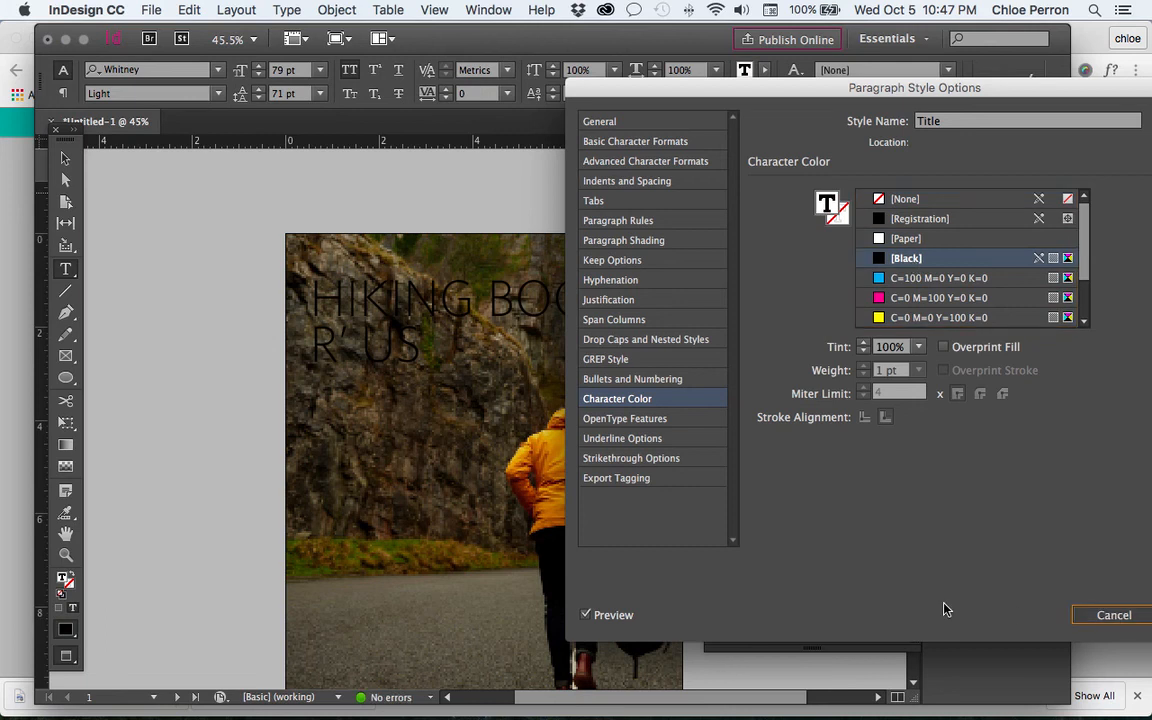
Reduce the font size of the whole page 1 headline to 85 pt directly in the text
left_click_drag(321, 299, 443, 414)
left_click(257, 76)
left_click(257, 76)
left_click(257, 76)
left_click(257, 76)
left_click(257, 76)
left_click(257, 76)
left_click(257, 76)
left_click(257, 76)
Tighten the page 1 headline's leading to 76 pt
left_click(258, 97)
left_click(258, 97)
left_click(258, 97)
left_click(258, 97)
left_click(257, 97)
left_click(258, 97)
left_click(258, 97)
left_click(258, 97)
left_click(258, 97)
left_click(257, 97)
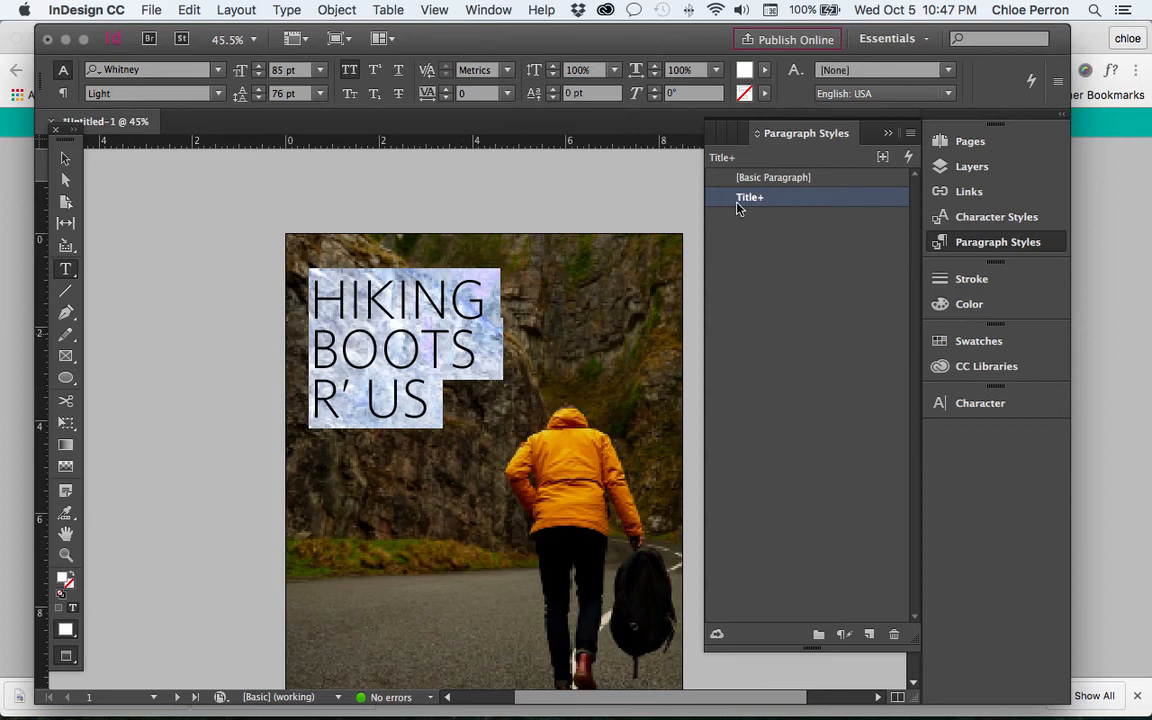
Redefine the Title paragraph style from the resized page 1 headline and check the headline on page 2
right_click(797, 204)
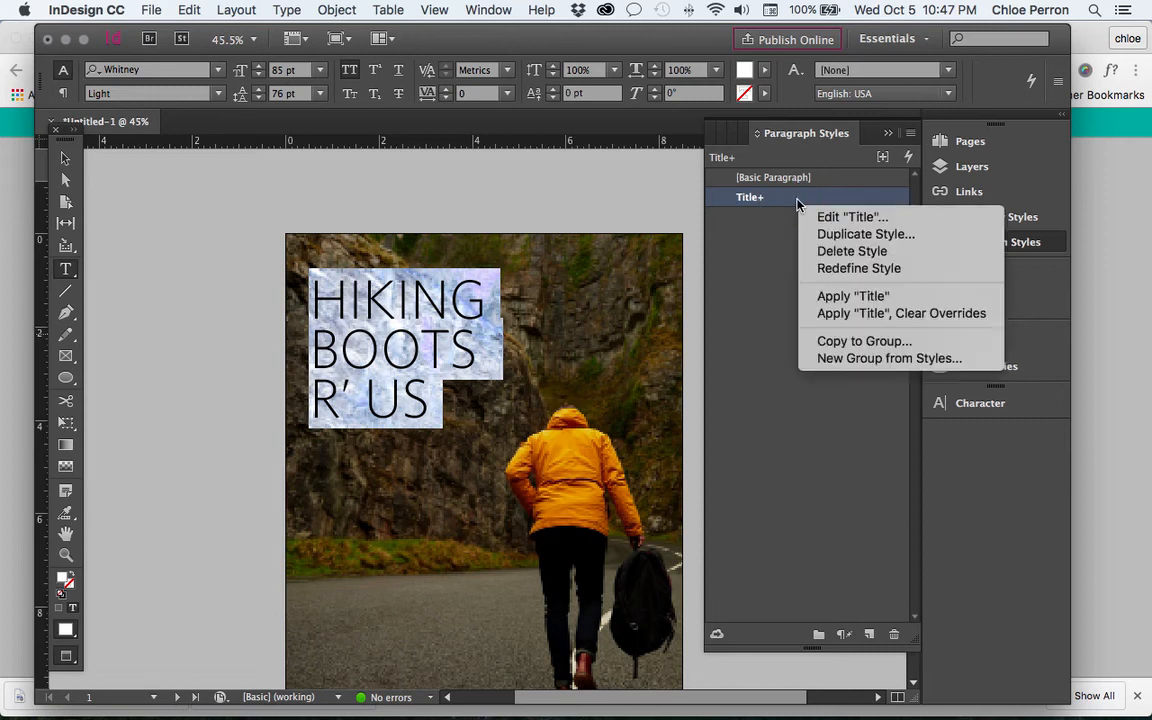
left_click(857, 267)
left_click(484, 405)
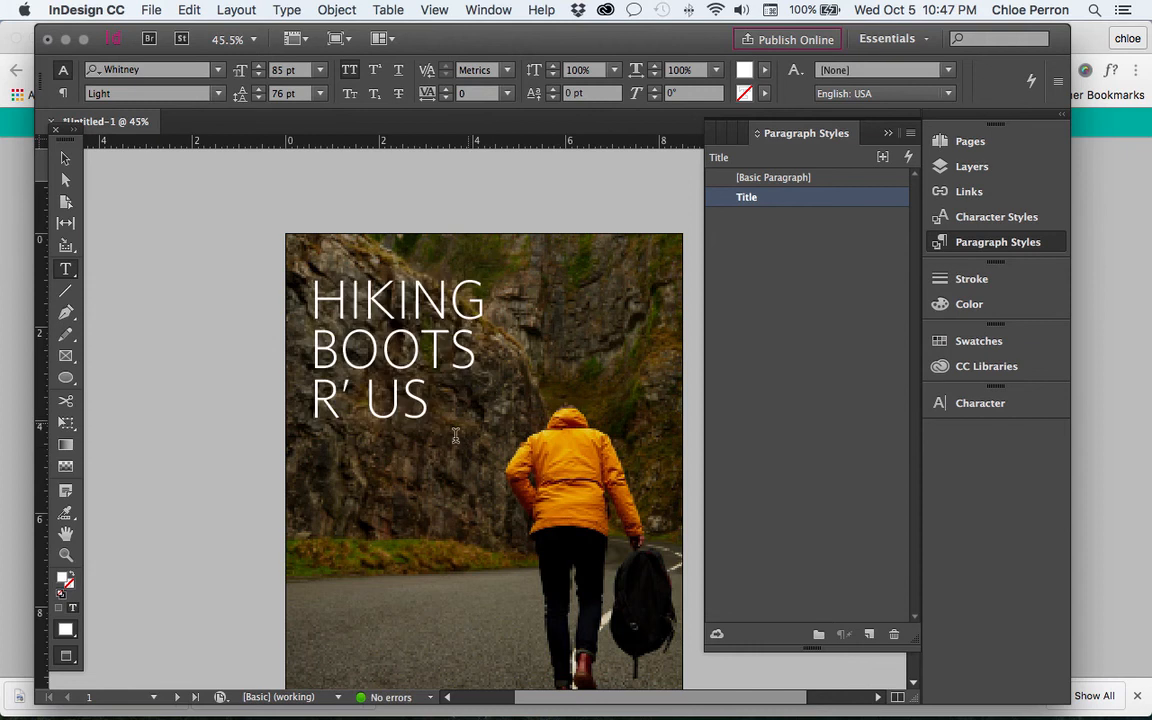
scroll(438, 446, "down", 10)
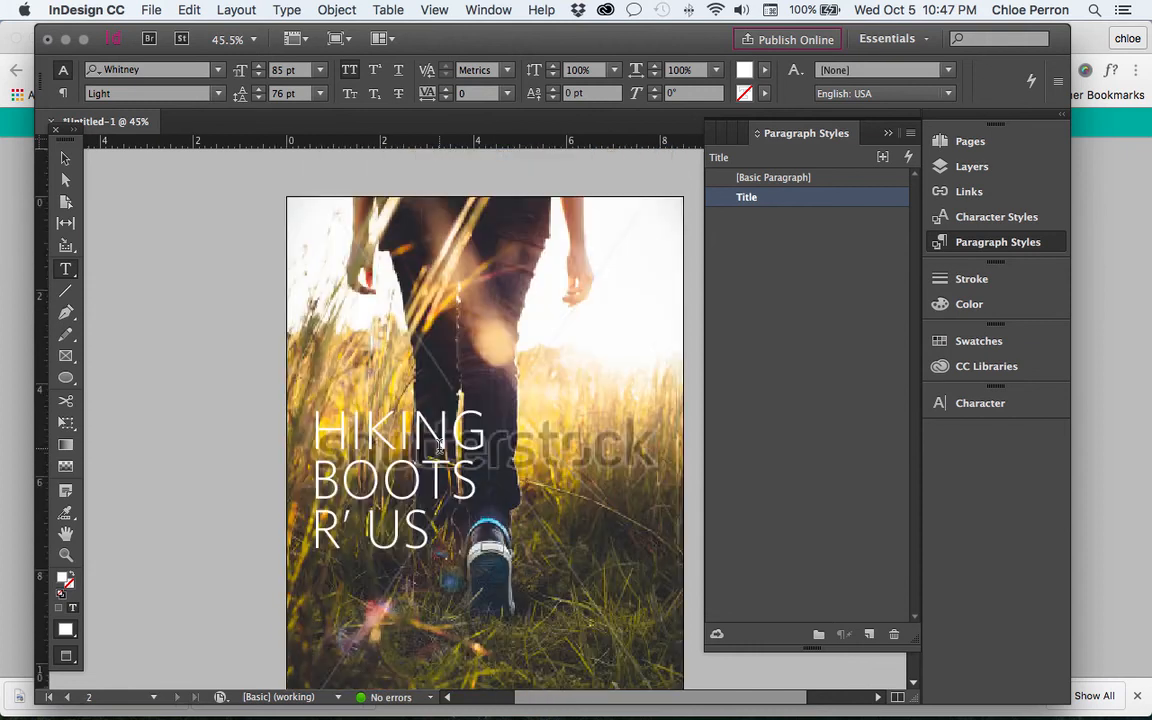
Color the whole page 1 headline with the yellow swatch C=0 M=0 Y=100 K=0 and bring the paragraph styles back up
scroll(438, 446, "up", 10)
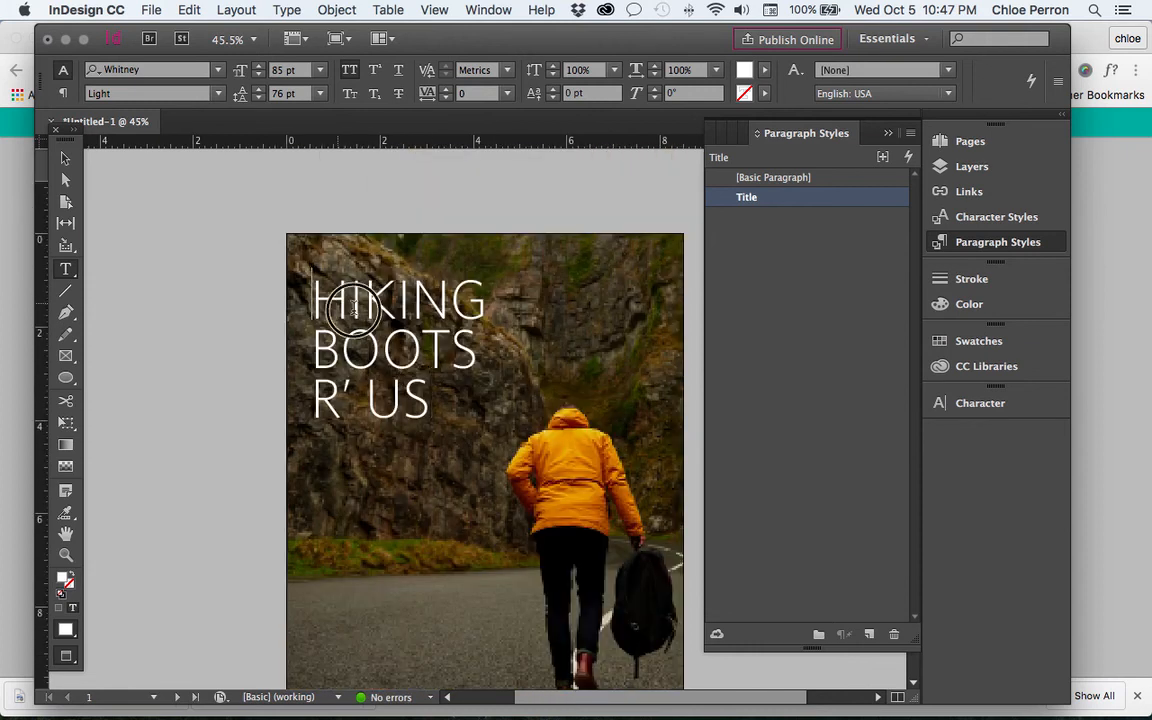
left_click_drag(318, 280, 489, 395)
left_click(967, 304)
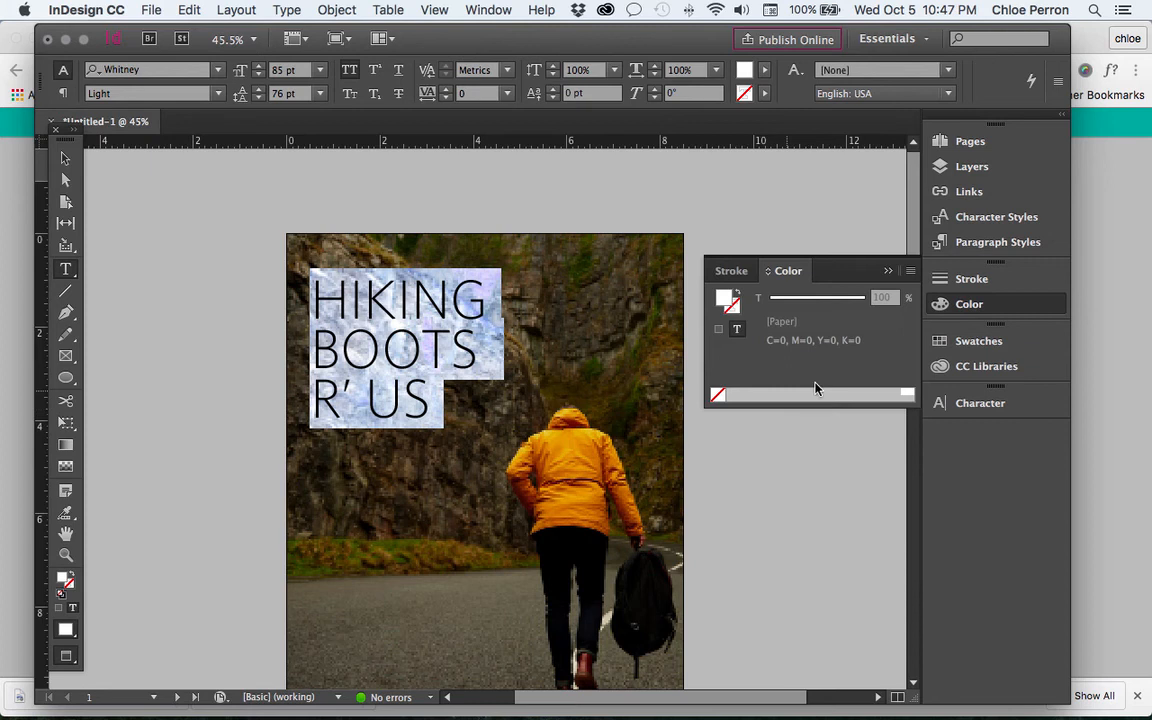
left_click(978, 341)
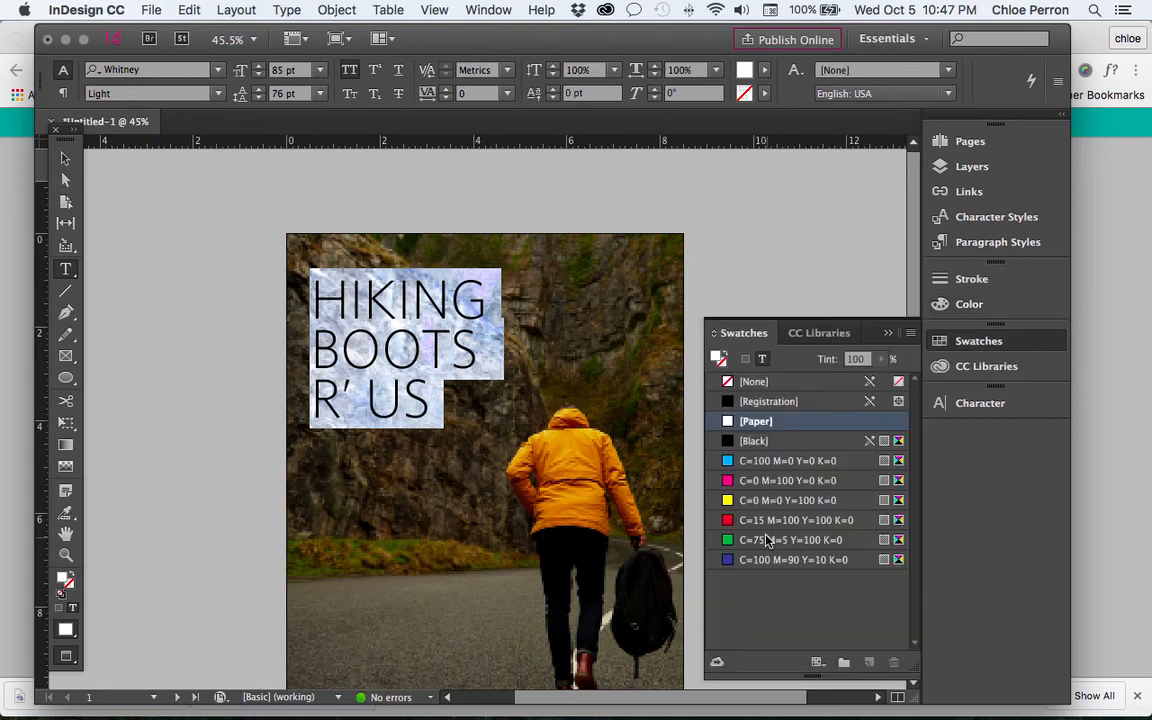
left_click(760, 500)
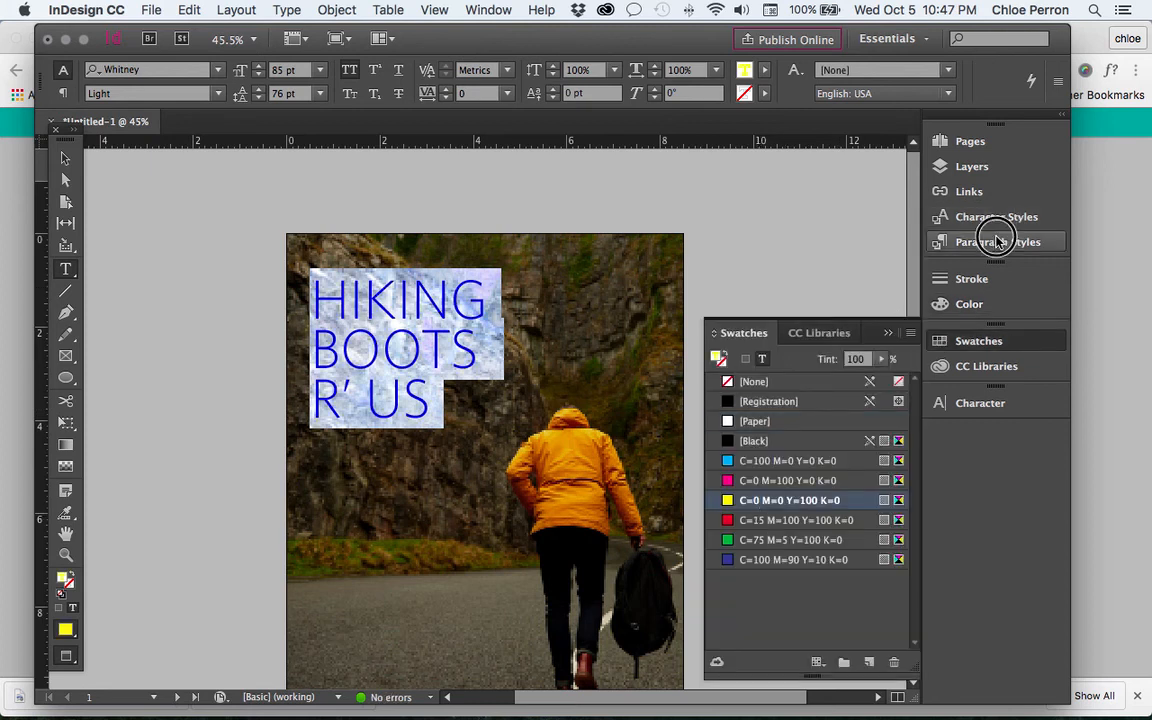
left_click(997, 242)
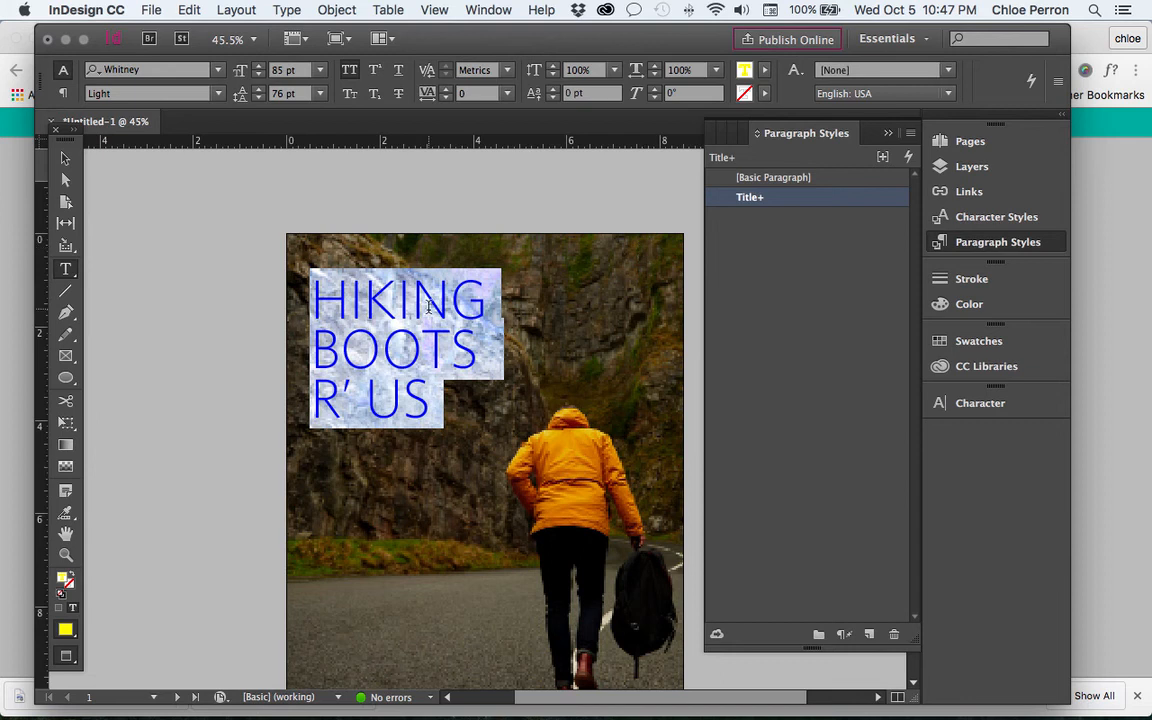
Redefine the Title paragraph style from the yellow page 1 headline and check the pages for the change
right_click(780, 203)
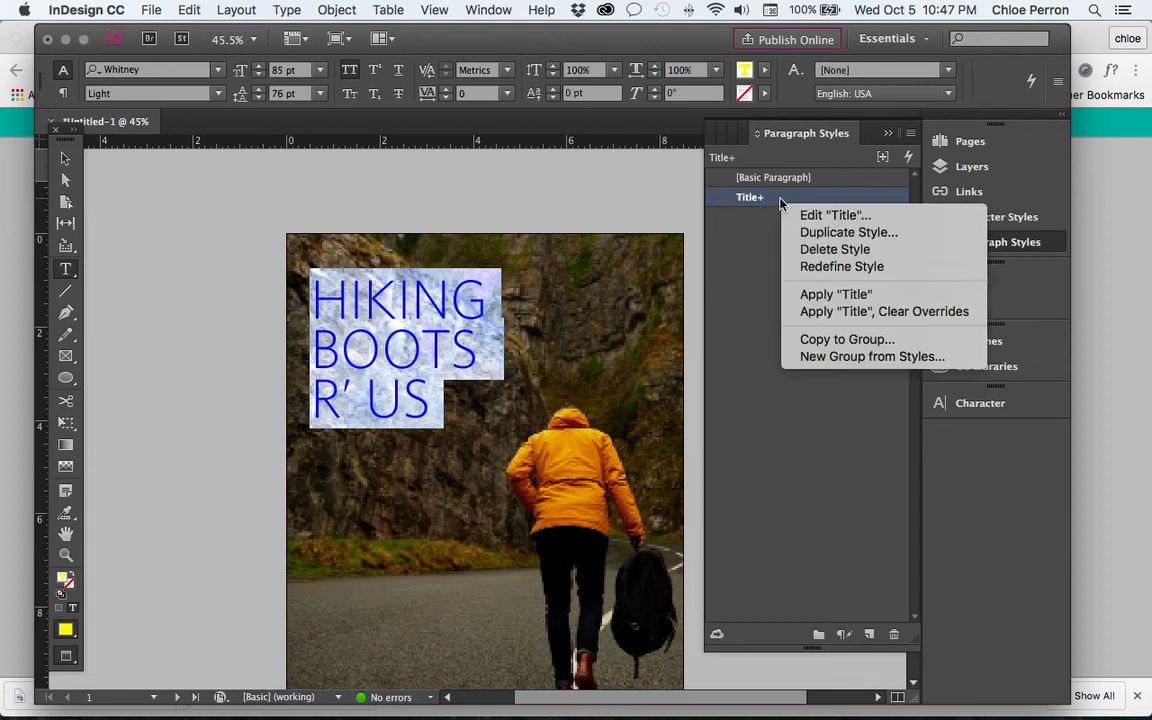
left_click(807, 270)
left_click(488, 231, "super")
scroll(304, 252, "down", 10)
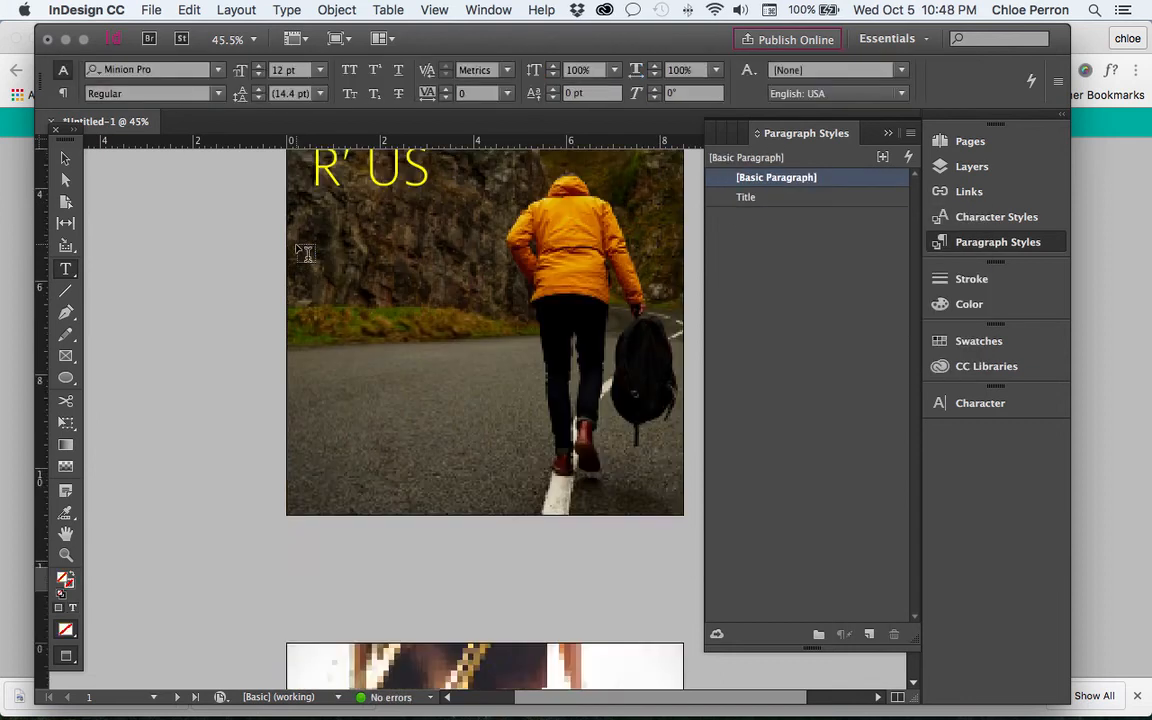
scroll(305, 253, "up", 10)
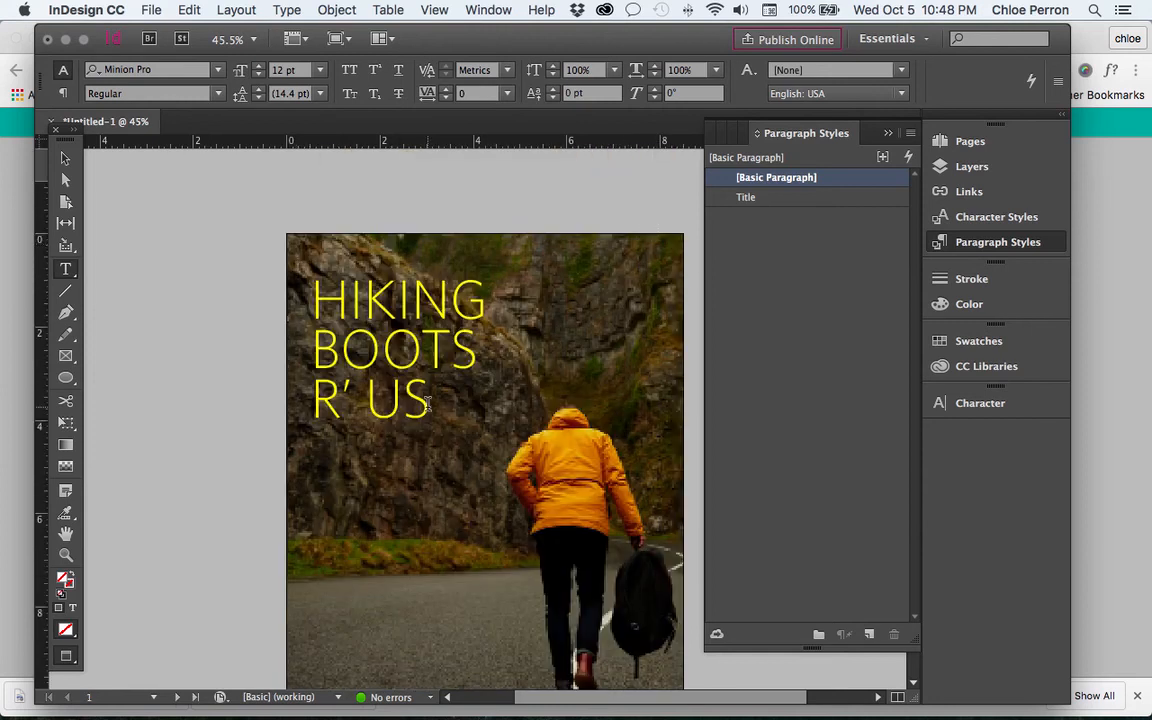
Undo the yellow color, leading and font size changes to the page 1 headline along with the Title style redefinitions
left_click_drag(430, 402, 321, 301)
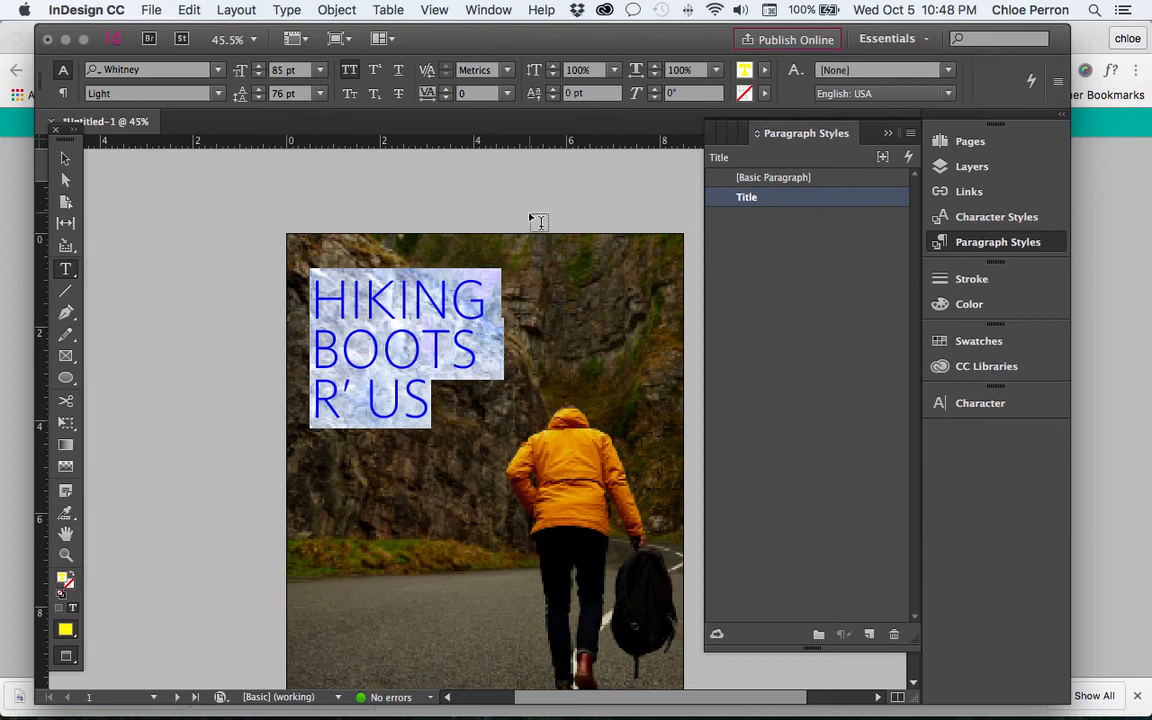
key("super+z")
key("super+z")
key("alt+Down")
key("alt+Down")
key("alt+Down")
key("alt+Down")
key("alt+Down")
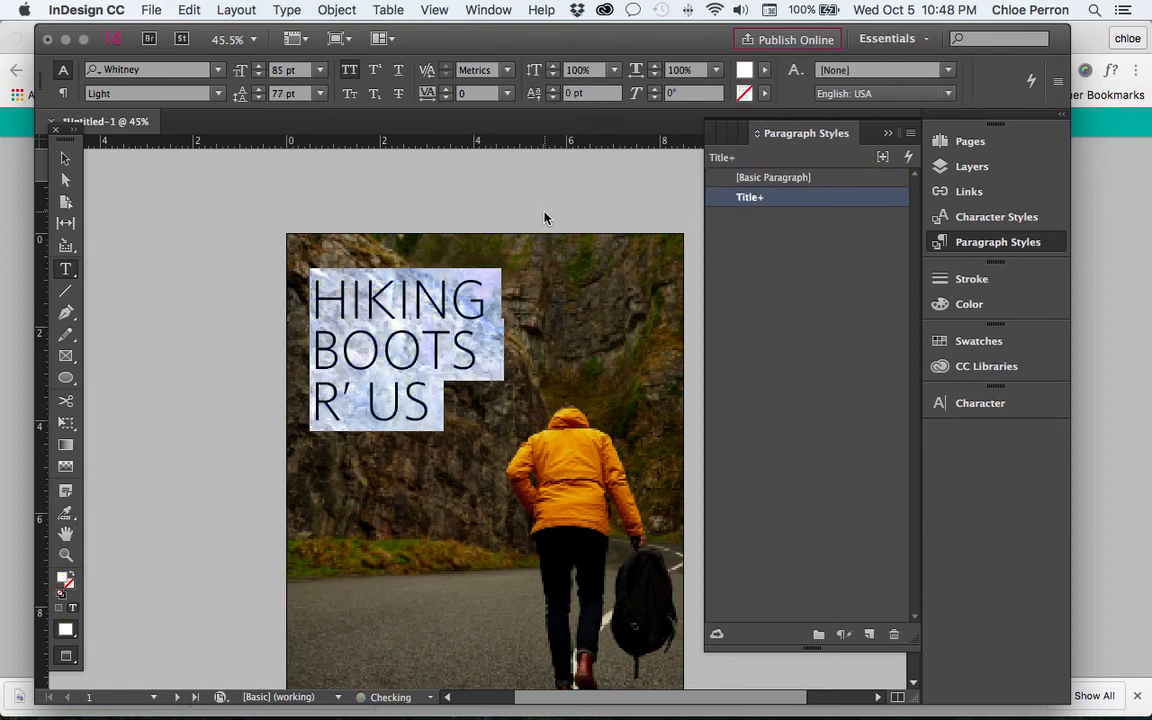
key("super+shift+period")
key("super+shift+period")
key("super+shift+period")
key("super+shift+period")
key("super+shift+period")
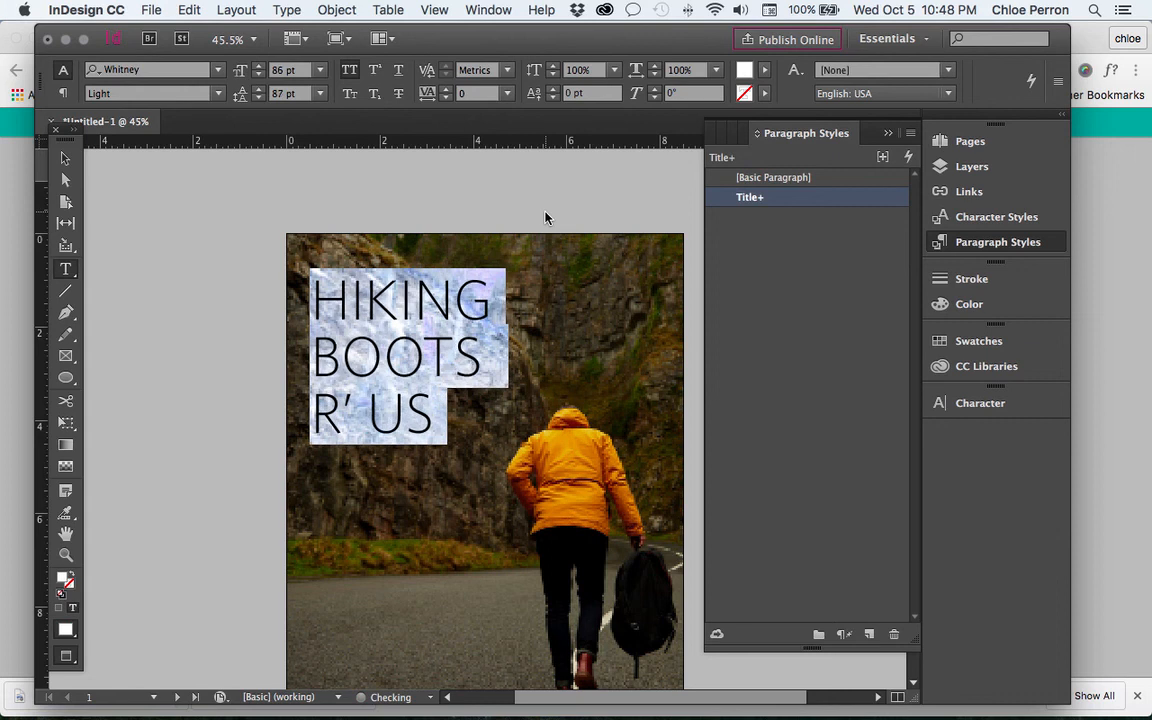
key("super+z")
key("super+z")
key("super+z")
key("super+z")
key("super+z")
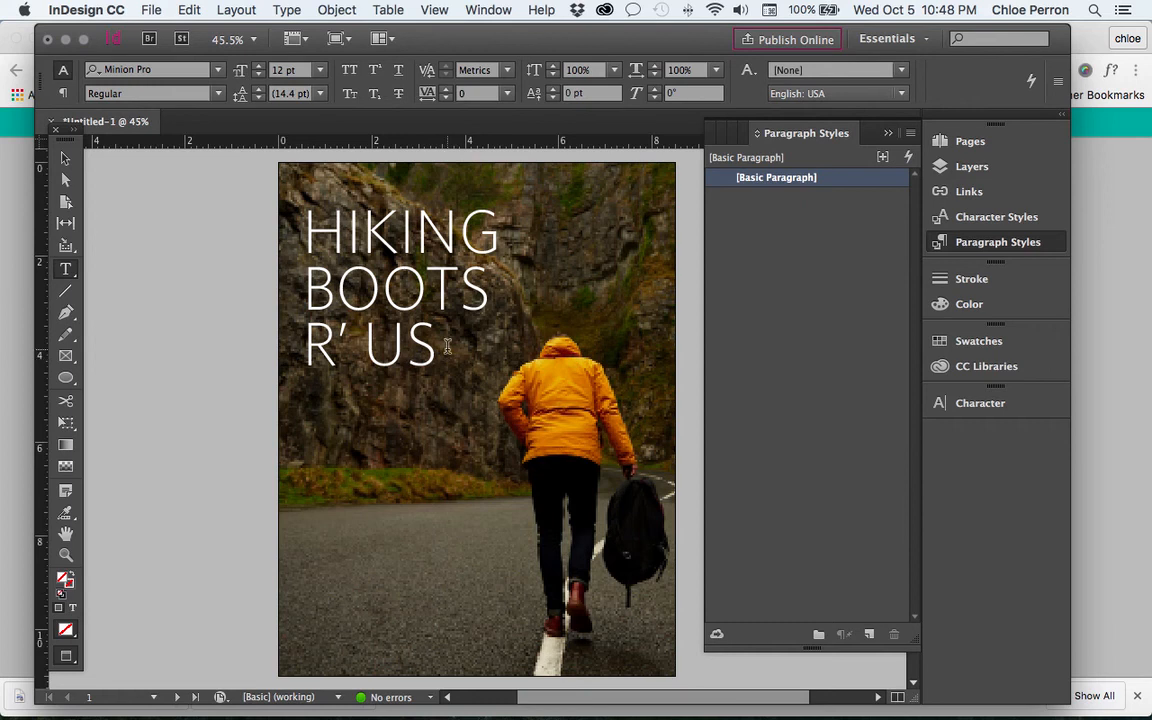
Color the whole restored page 1 headline with the yellow swatch C=0 M=0 Y=100 K=0
left_click_drag(306, 218, 892, 385)
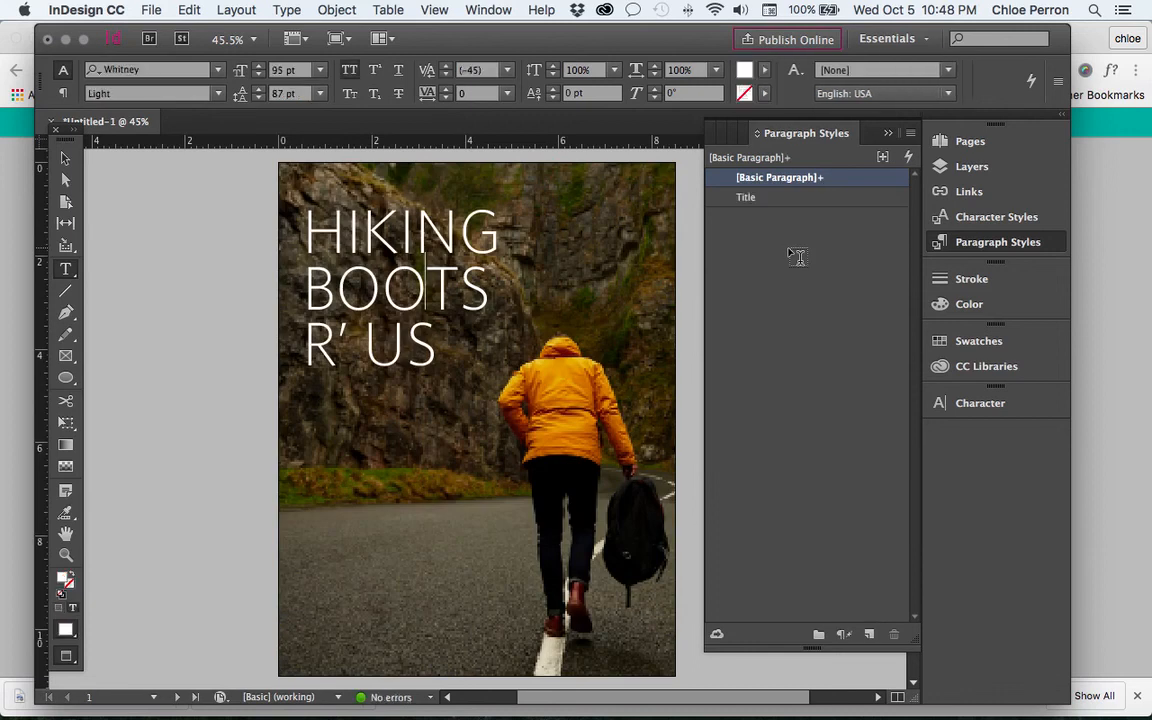
left_click_drag(303, 220, 725, 273)
left_click(955, 305)
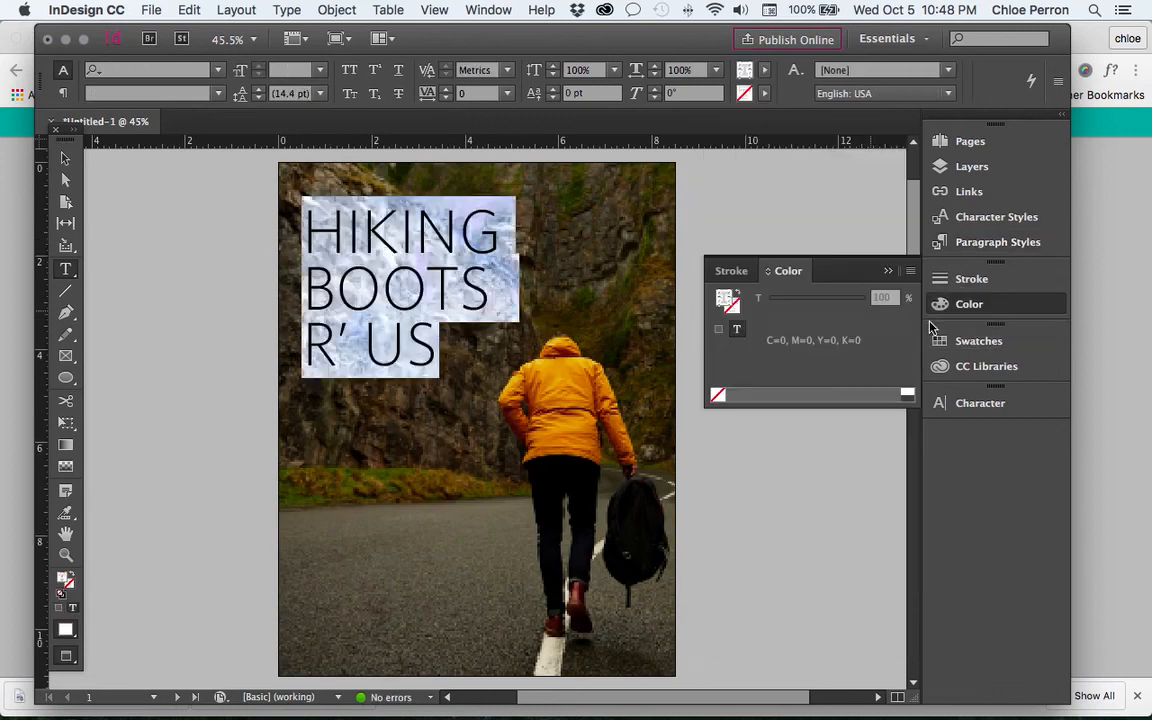
left_click(988, 341)
left_click(787, 500)
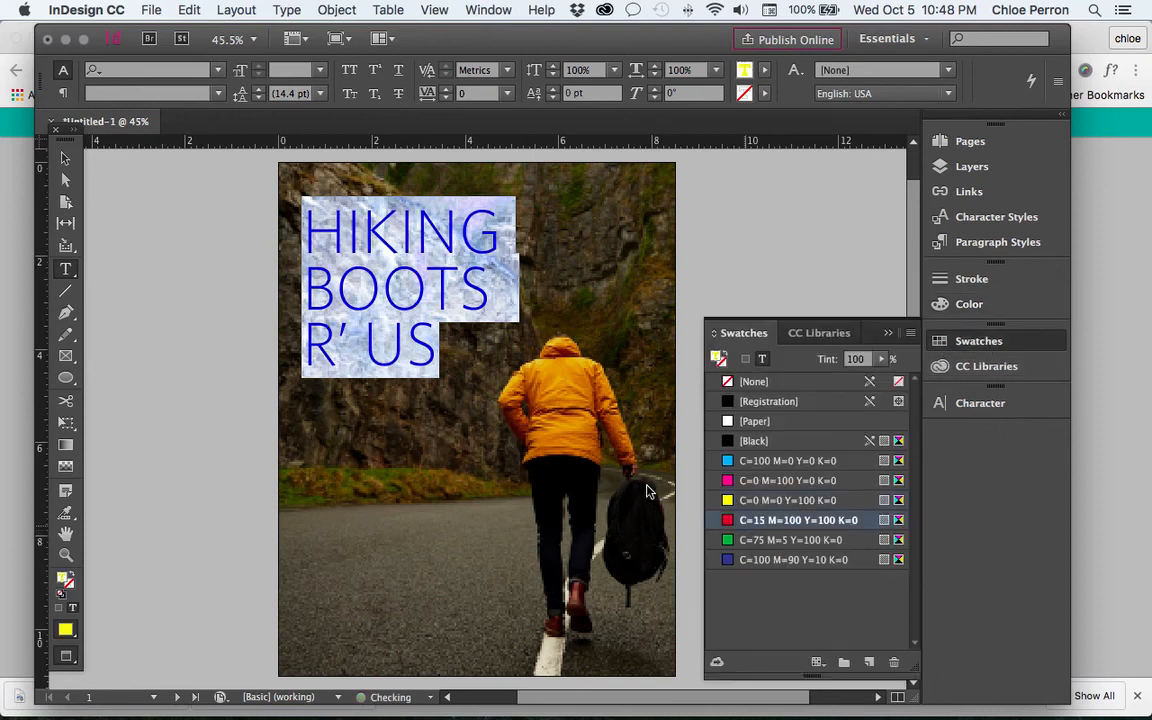
left_click(62, 157)
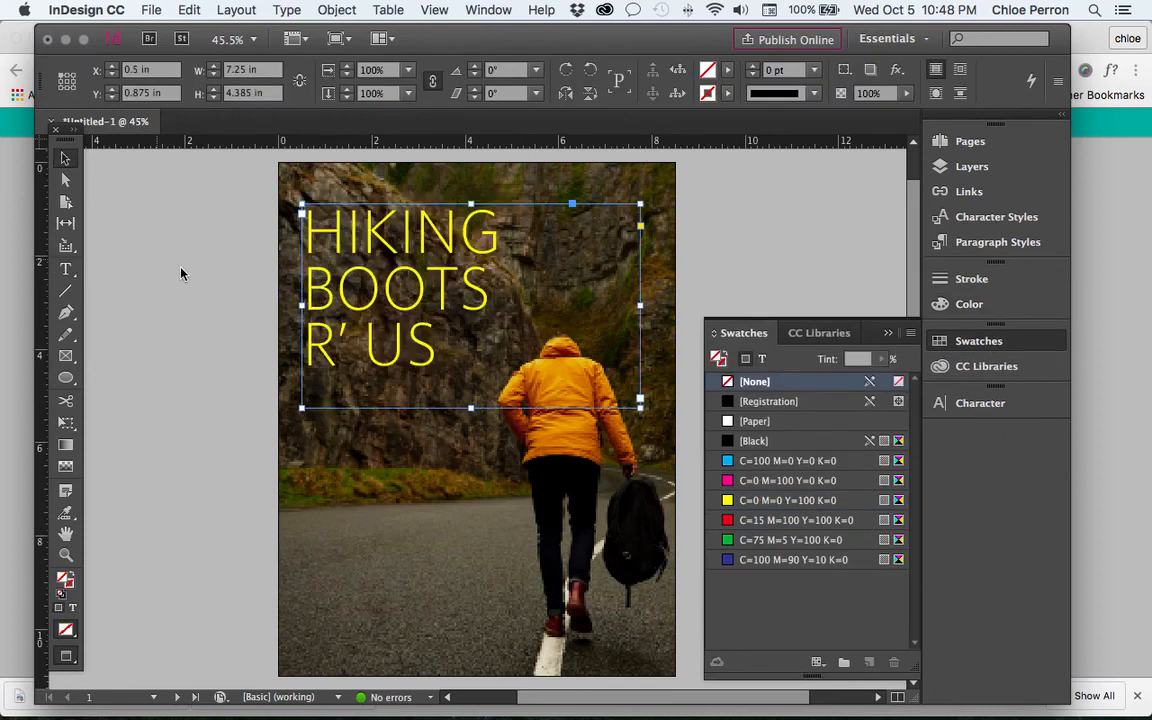
Recolor the whole page 1 headline with the red swatch C=15 M=100 Y=100 K=0 and deselect it to view it
double_click(313, 243)
left_click_drag(313, 243, 489, 366)
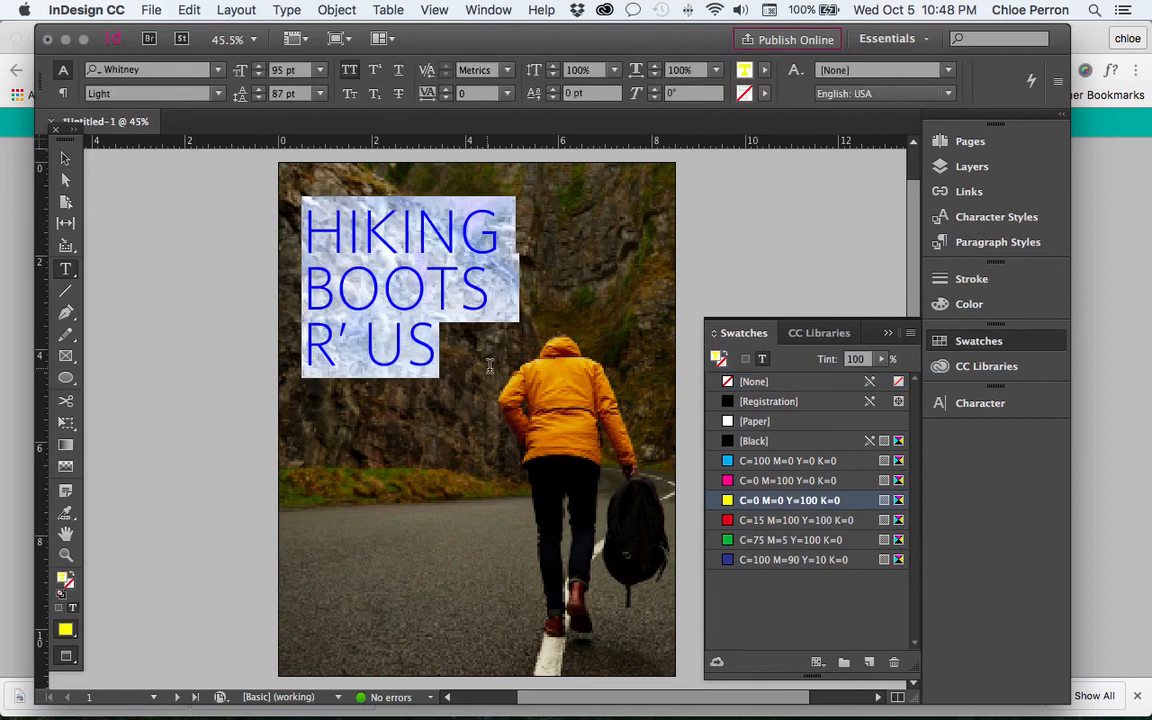
left_click(780, 520)
left_click(65, 157)
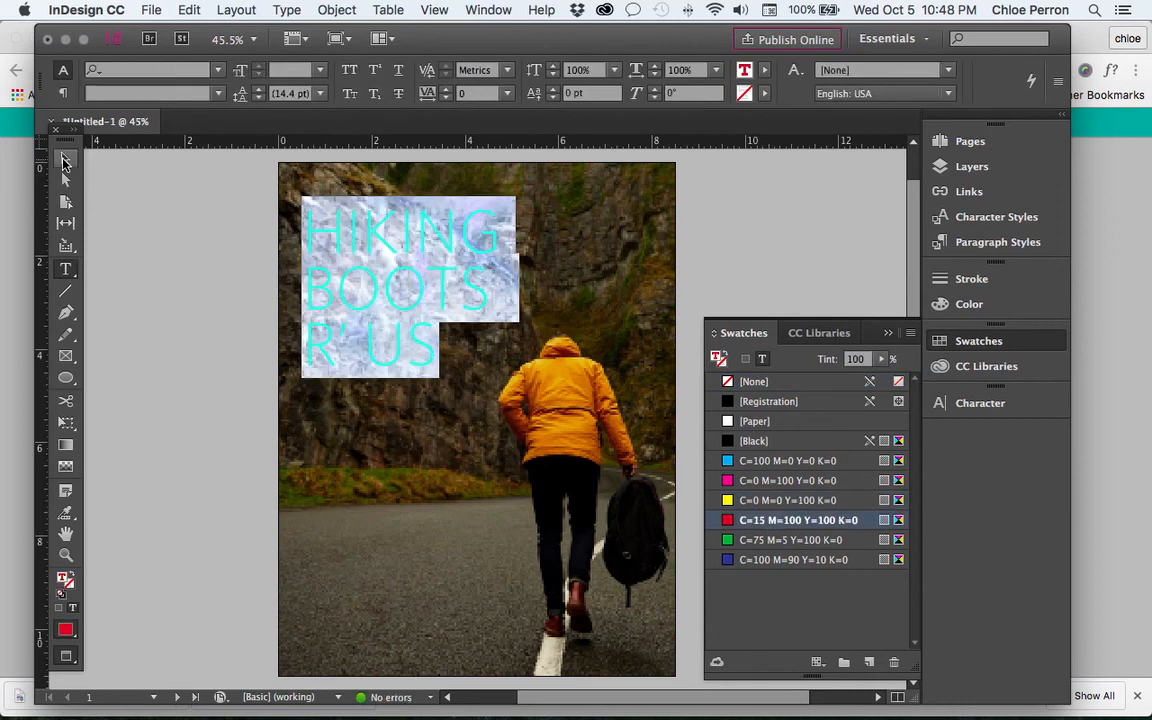
left_click(161, 238)
double_click(446, 306)
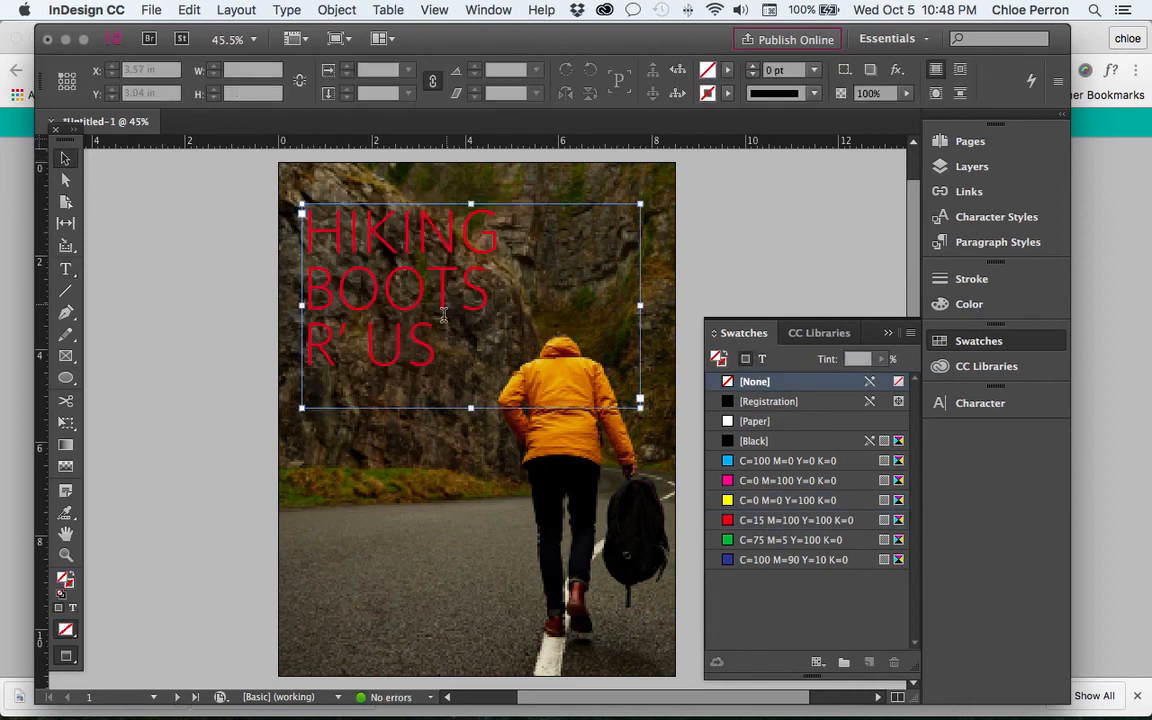
Apply the Title paragraph style to all three lines of the page 1 headline
left_click(985, 242)
left_click(442, 307)
left_click_drag(440, 343, 319, 227)
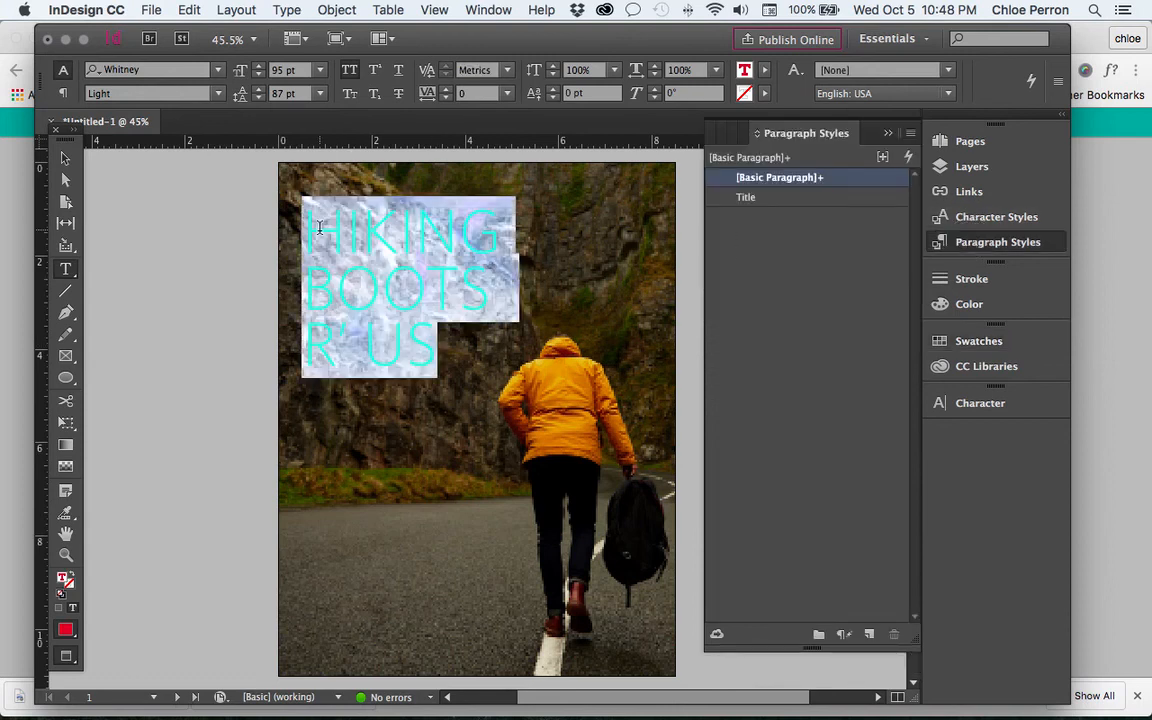
left_click(461, 322)
left_click_drag(477, 337, 293, 206)
left_click(750, 199)
left_click(459, 301)
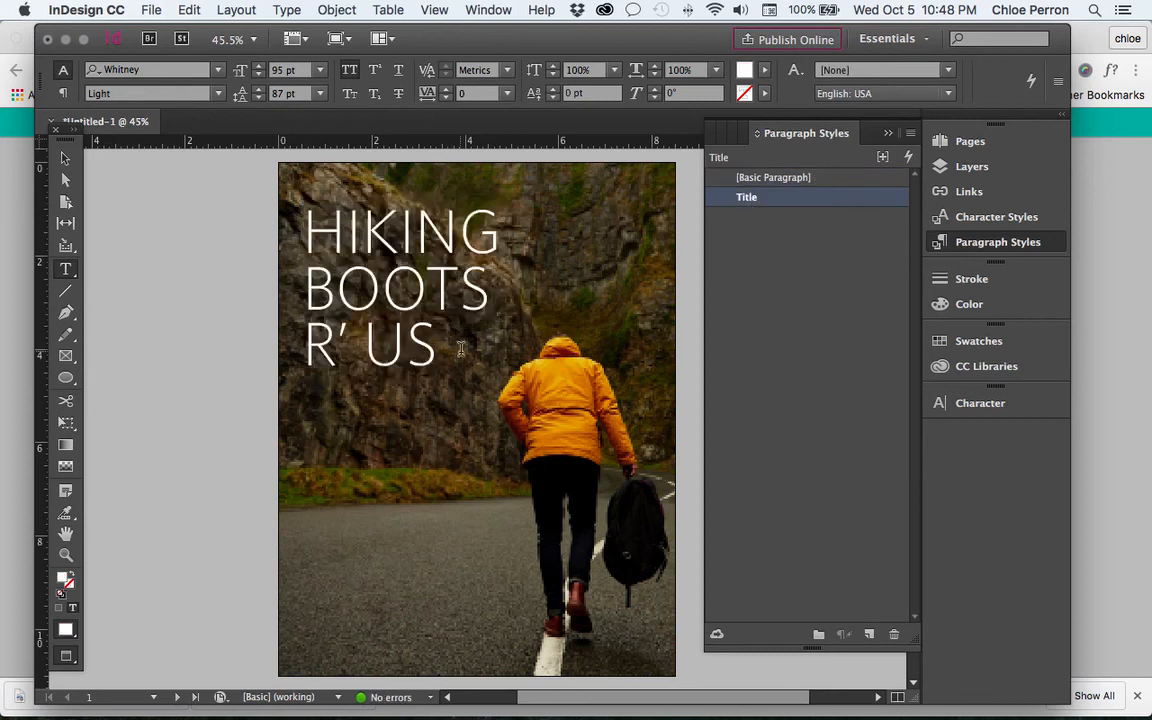
Color the Title-styled page 1 headline with the red swatch C=15 M=100 Y=100 K=0 and compare it with the page 2 headline
left_click_drag(442, 339, 291, 226)
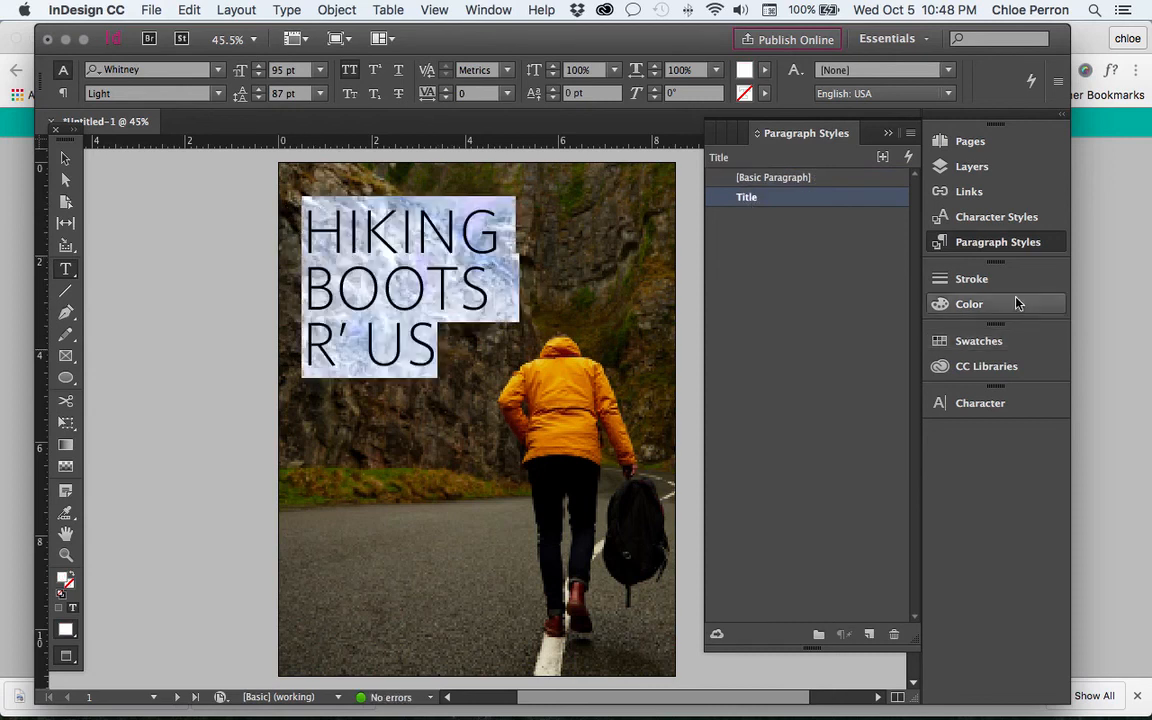
left_click(994, 341)
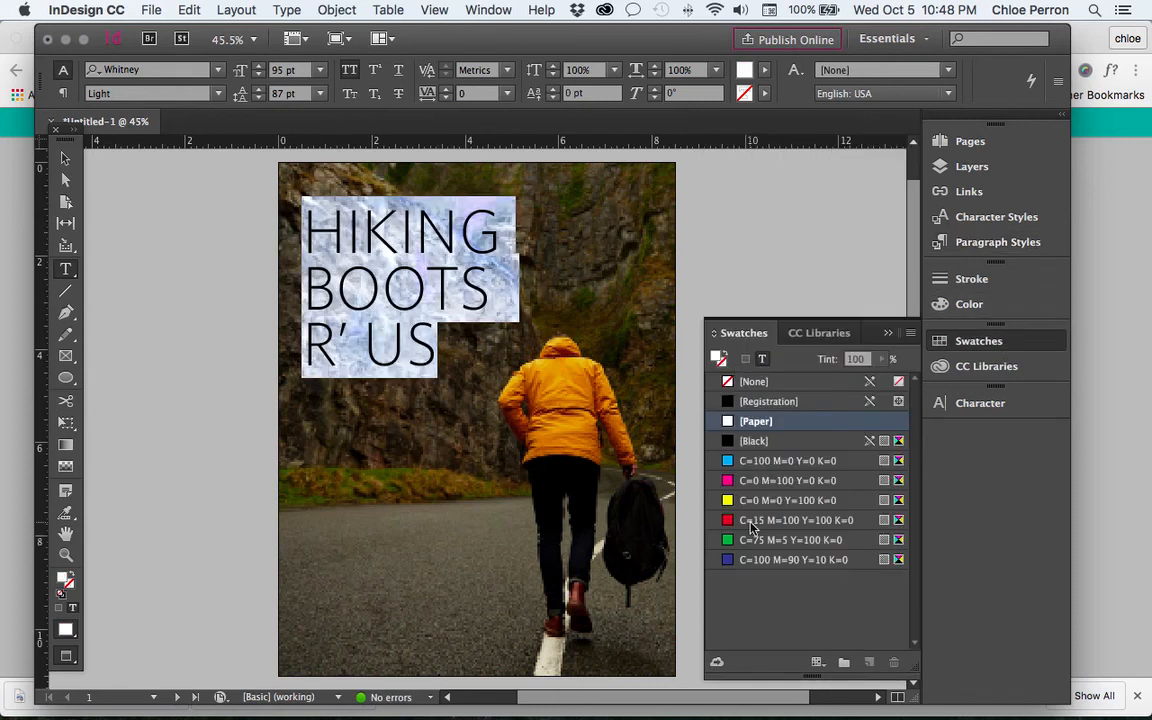
left_click(751, 520)
key("super+shift+a")
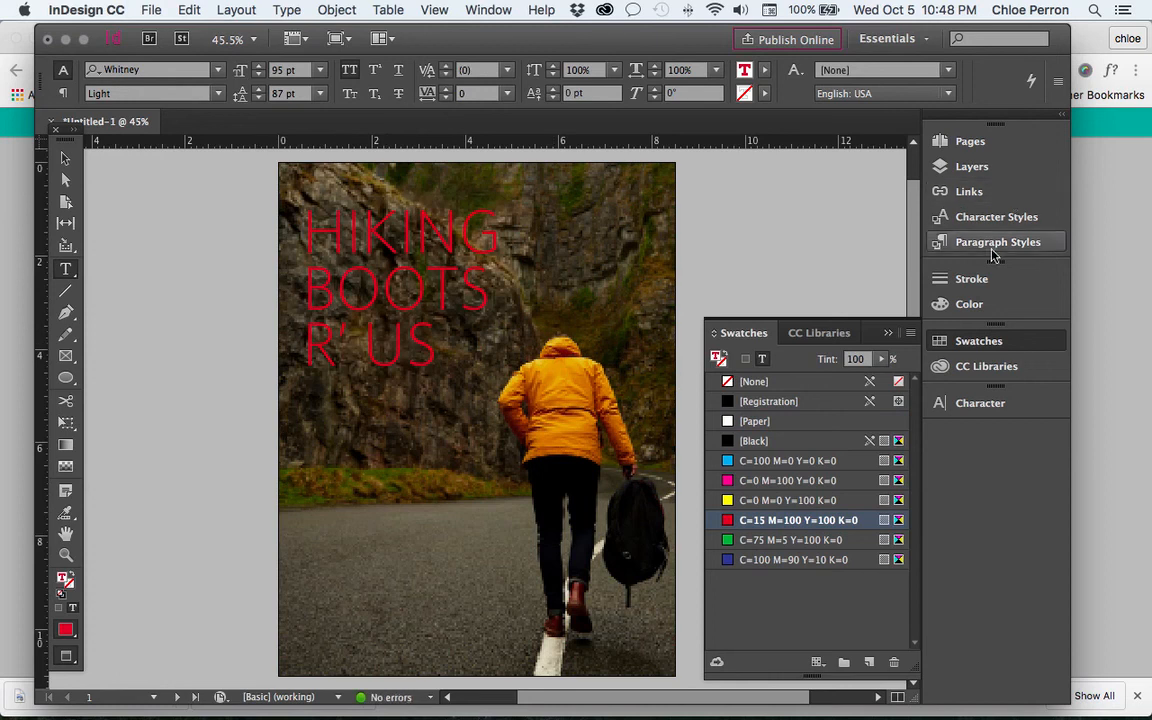
left_click(1030, 246)
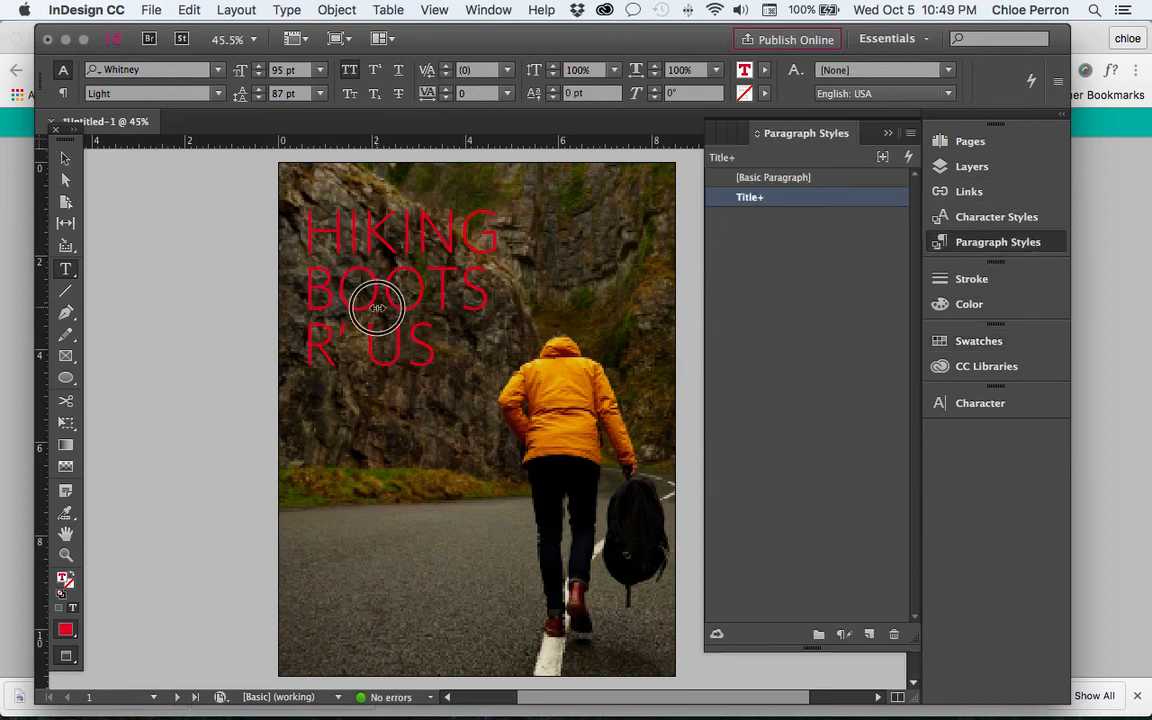
left_click_drag(440, 350, 303, 246)
left_click(418, 341)
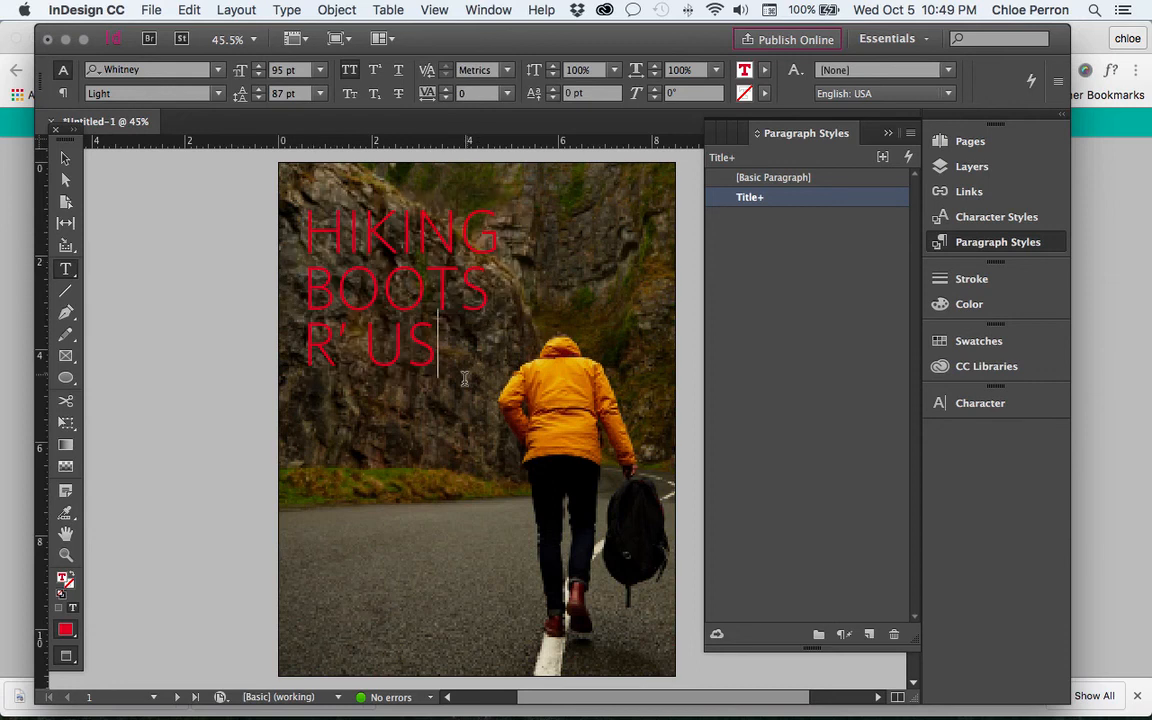
scroll(468, 482, "down", 10)
scroll(473, 493, "up", 10)
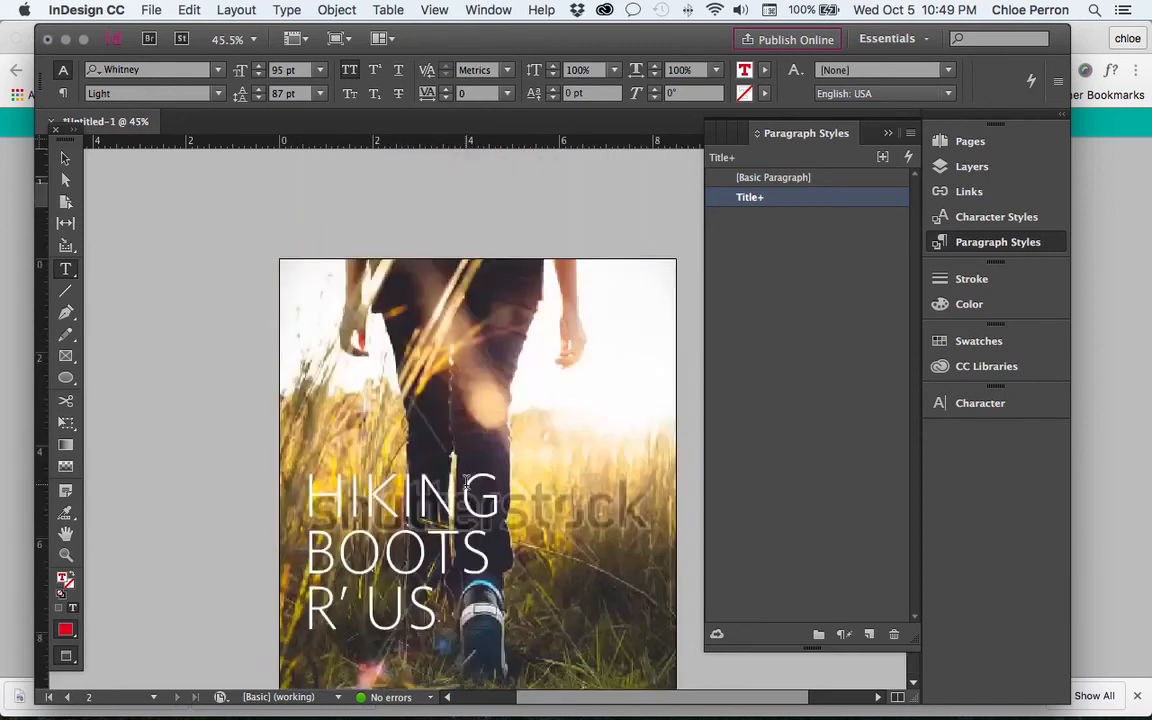
Try reapplying the Title style with overrides cleared to the red page 1 headline, and undo it
left_click_drag(436, 424, 283, 320)
left_click(621, 274)
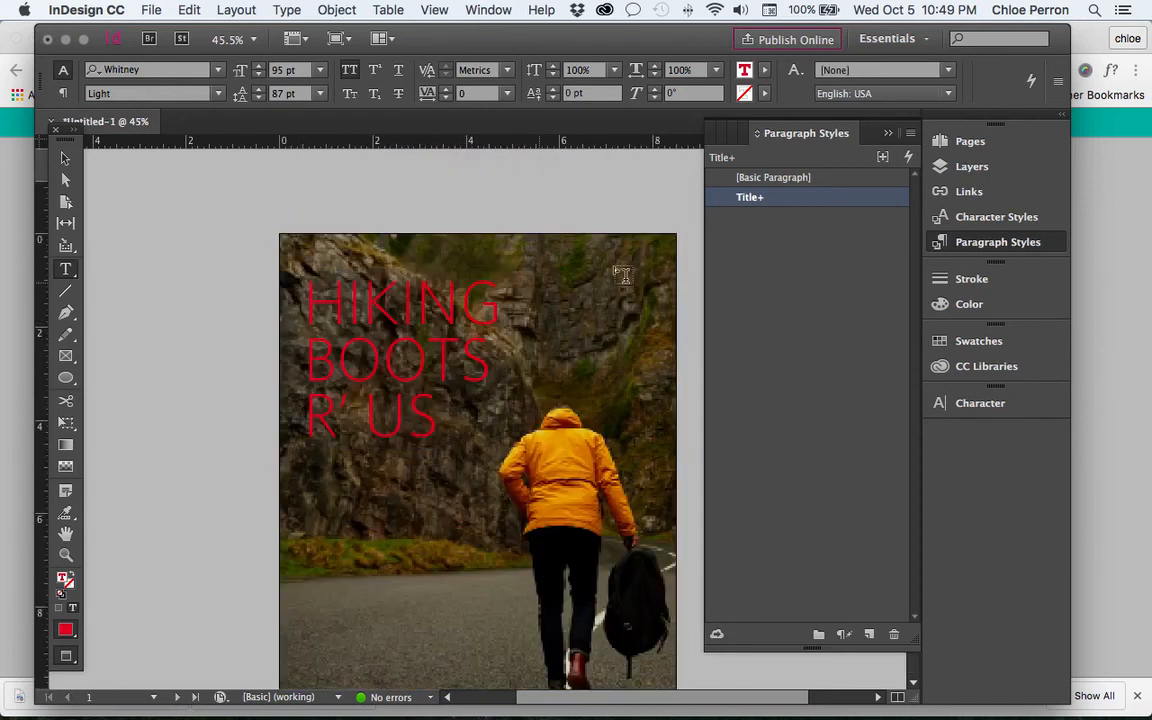
left_click(771, 207, "alt")
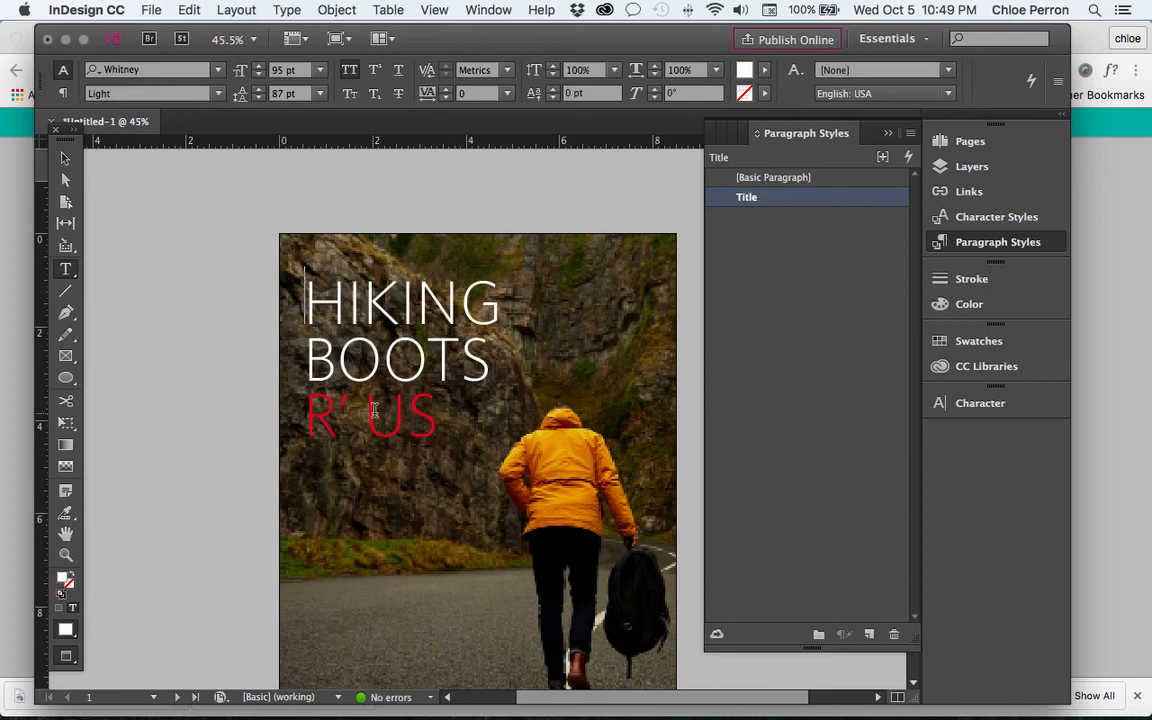
key("super+z")
Redefine the Title paragraph style from the red page 1 headline and check the headline on page 2
left_click(443, 433)
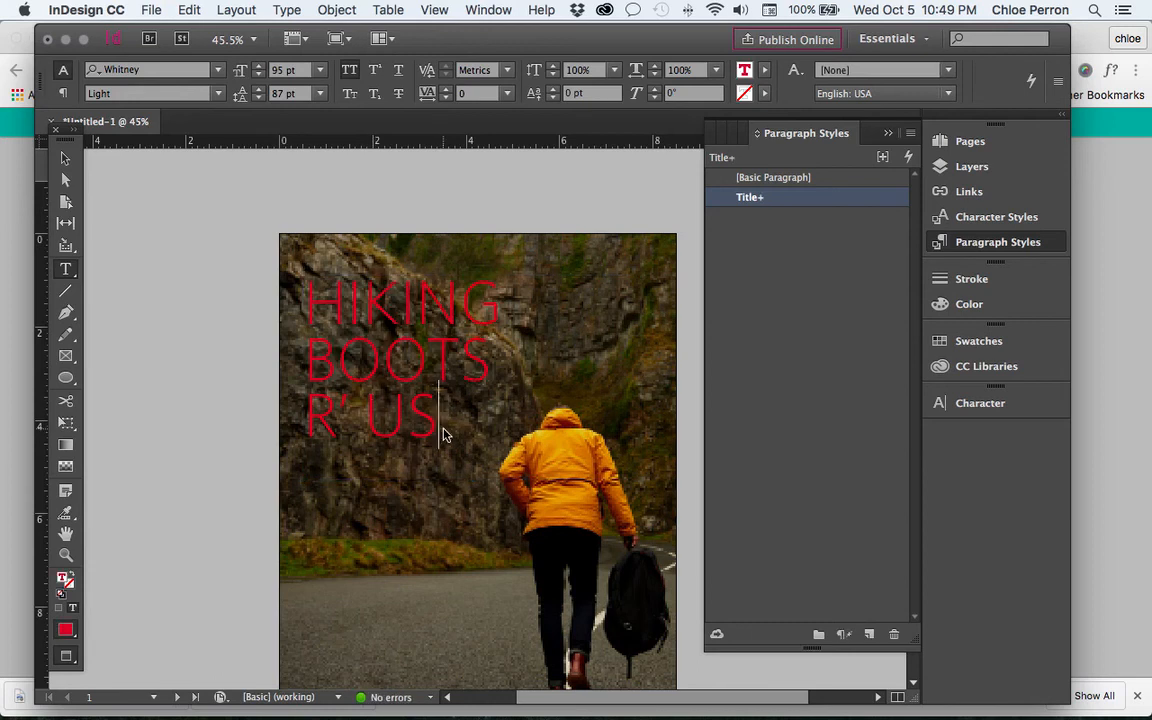
right_click(880, 203)
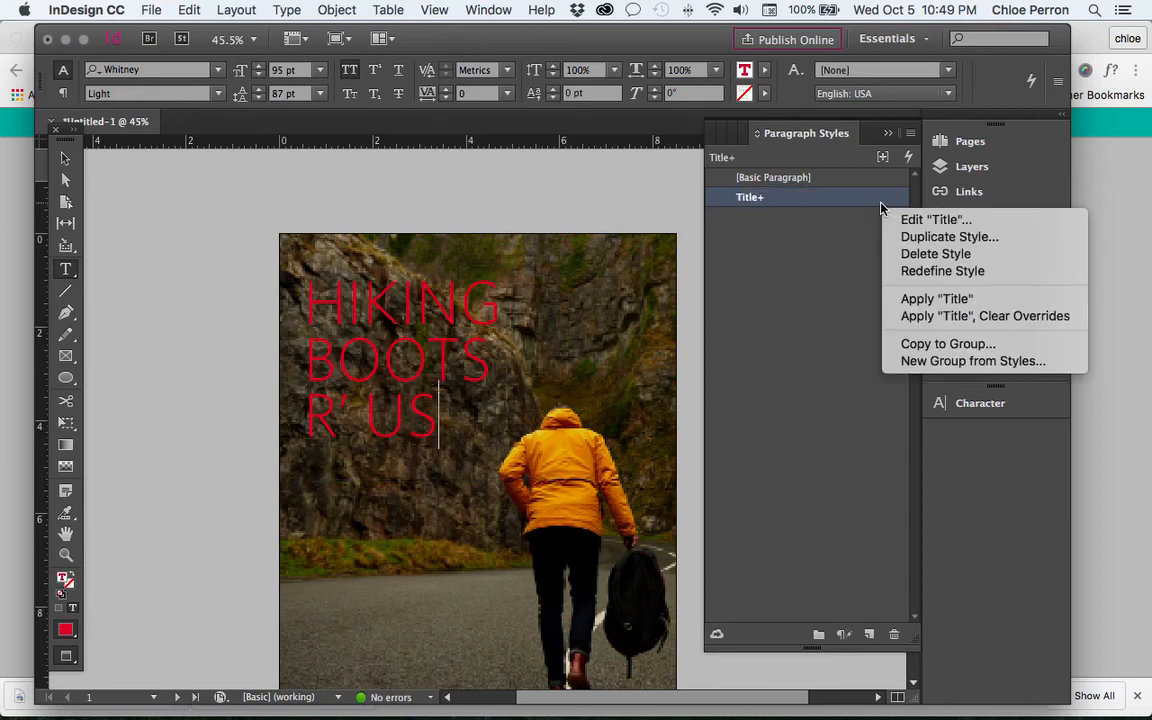
left_click(887, 268)
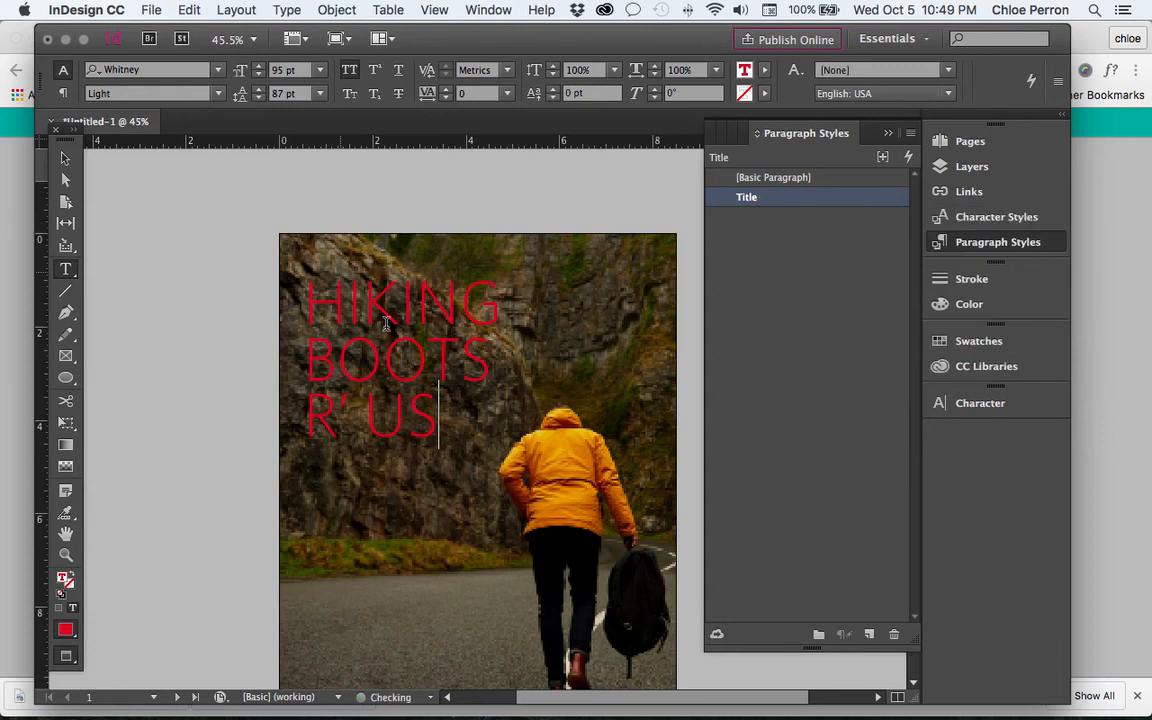
scroll(556, 520, "down", 10)
Apply the Title style with overrides cleared to the whole page 2 headline, and undo it
mouse_move(440, 480)
left_mouse_down()
mouse_move(290, 366)
mouse_move(350, 372)
mouse_move(439, 490)
left_mouse_up()
left_click(760, 199)
left_click(197, 372)
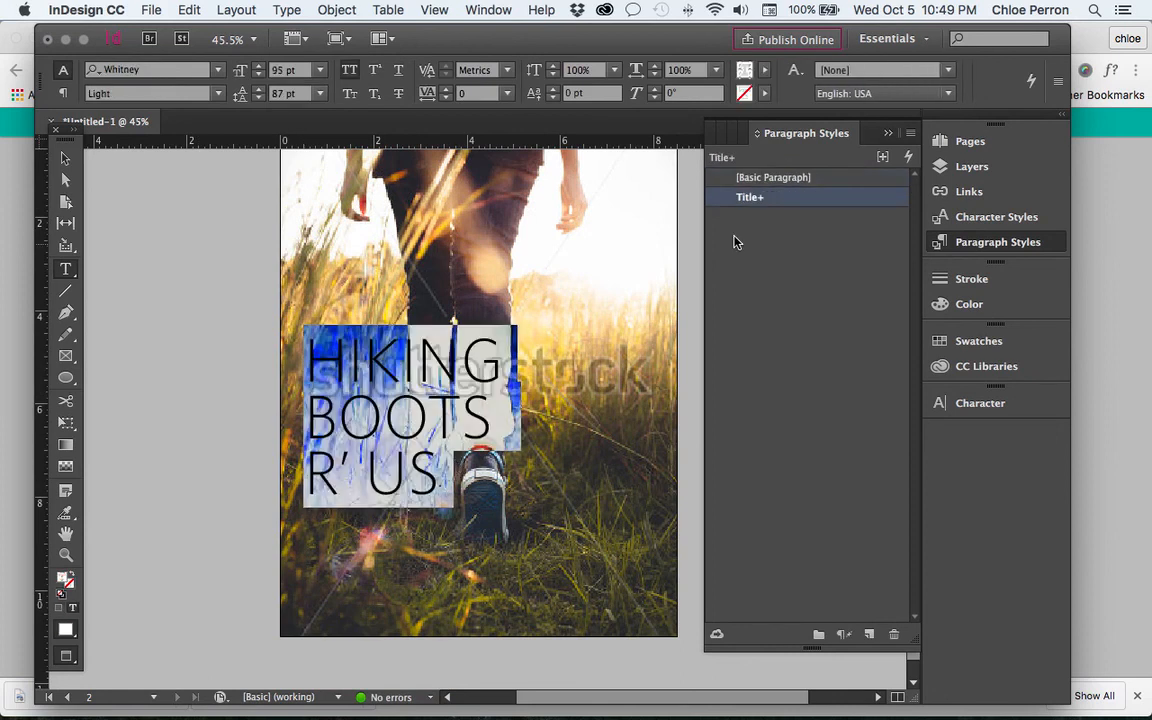
left_click(797, 203)
left_click(882, 206)
double_click(880, 205)
key("Escape")
right_click(802, 201)
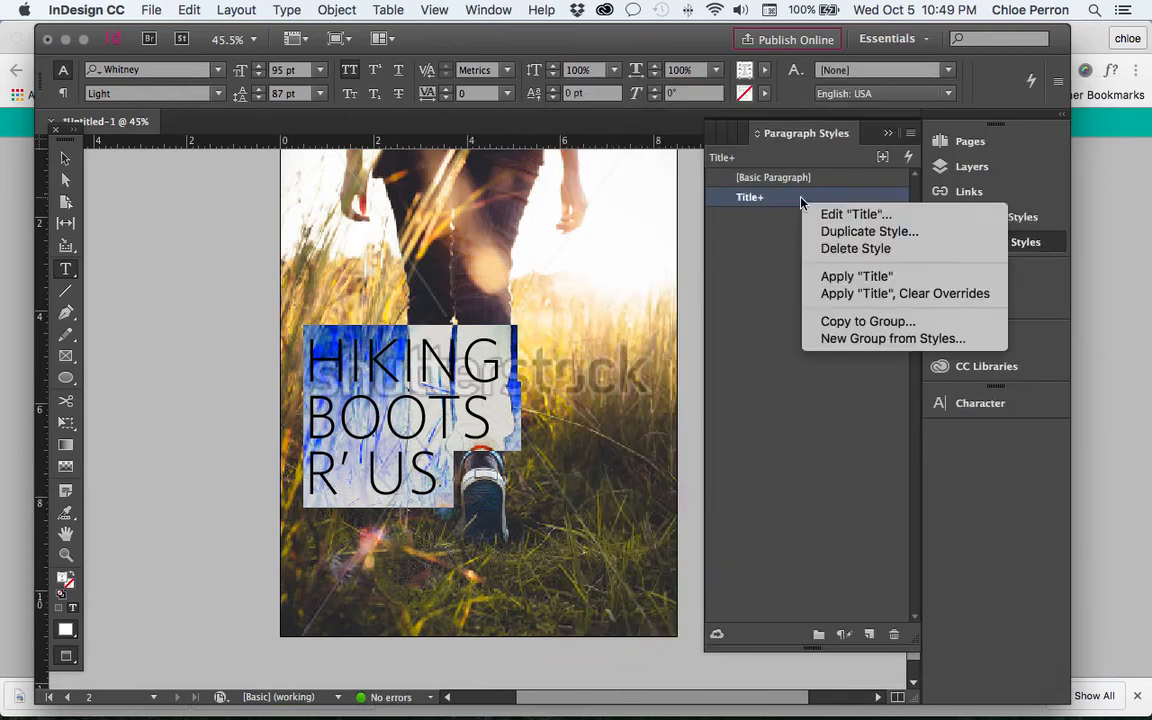
left_click(828, 297)
left_click(238, 369)
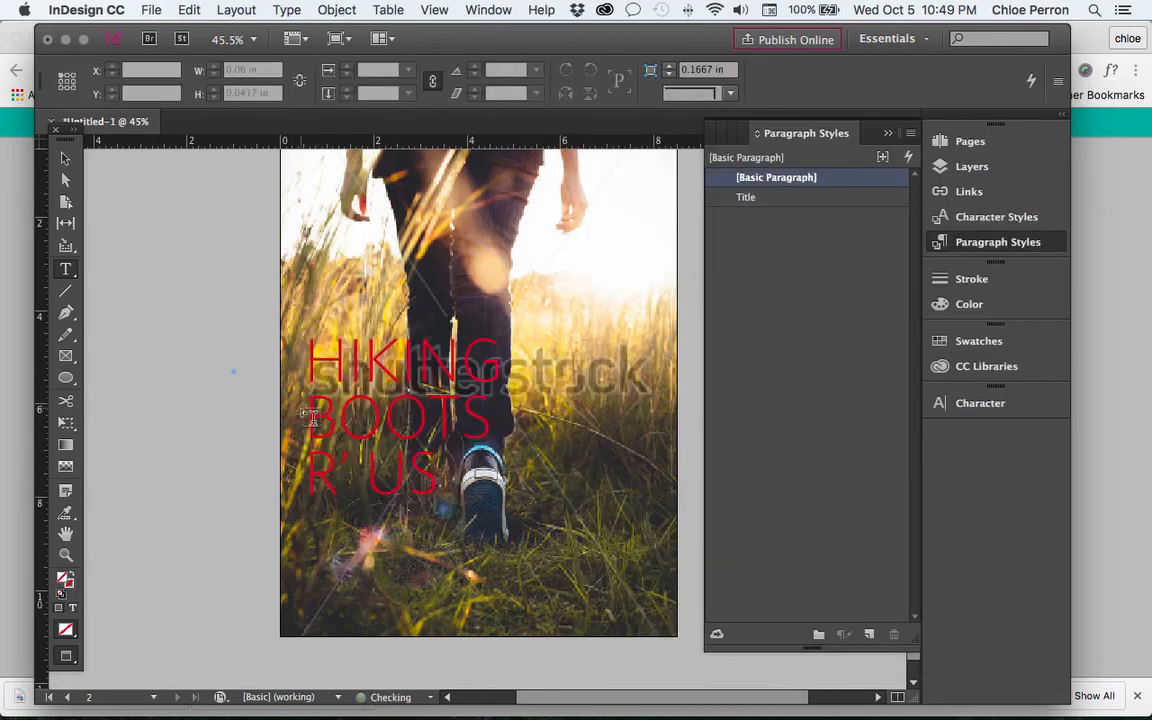
key("cmd+z")
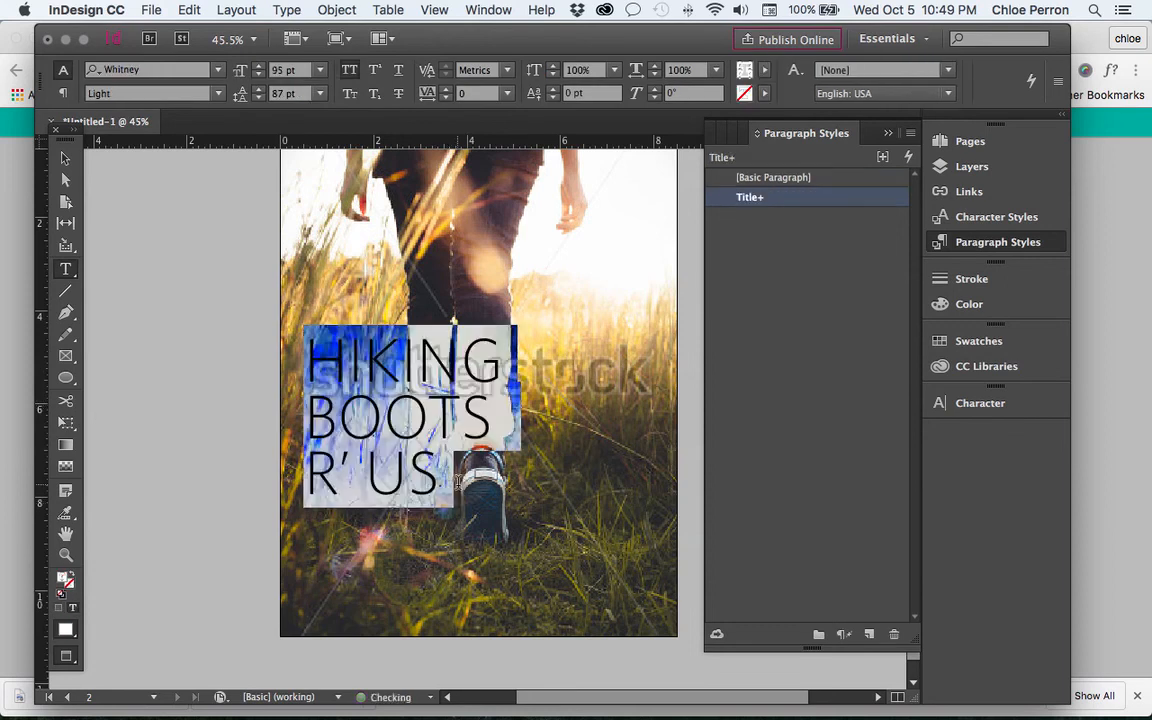
left_click(269, 435)
Edit the Title paragraph style from the page 1 headline, setting its character color to [Paper], and check the page
scroll(403, 400, "up", 10)
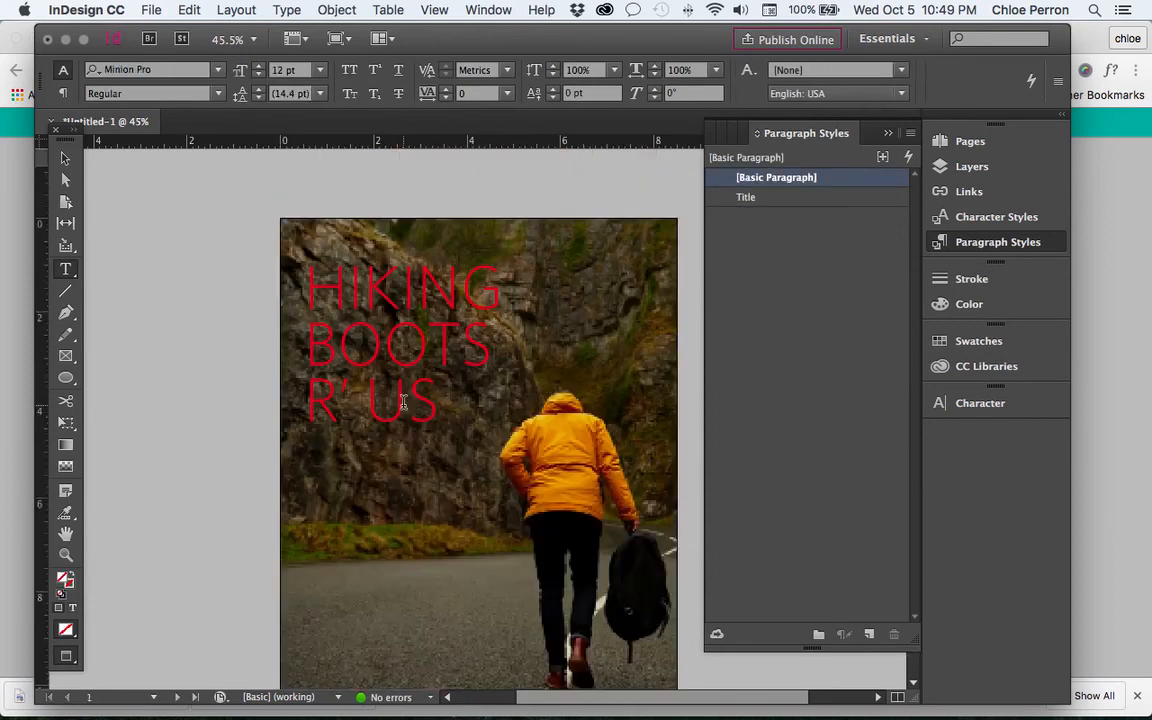
left_click(425, 408)
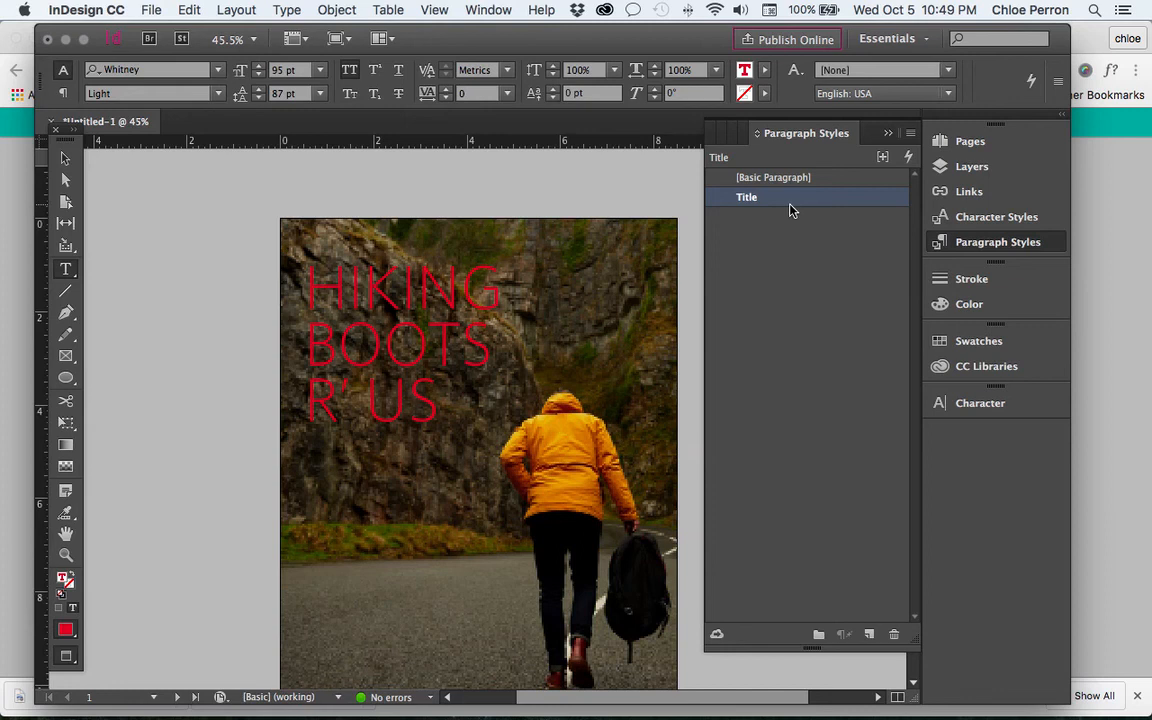
left_click(817, 201)
left_click(712, 198)
double_click(712, 198)
left_click(672, 141)
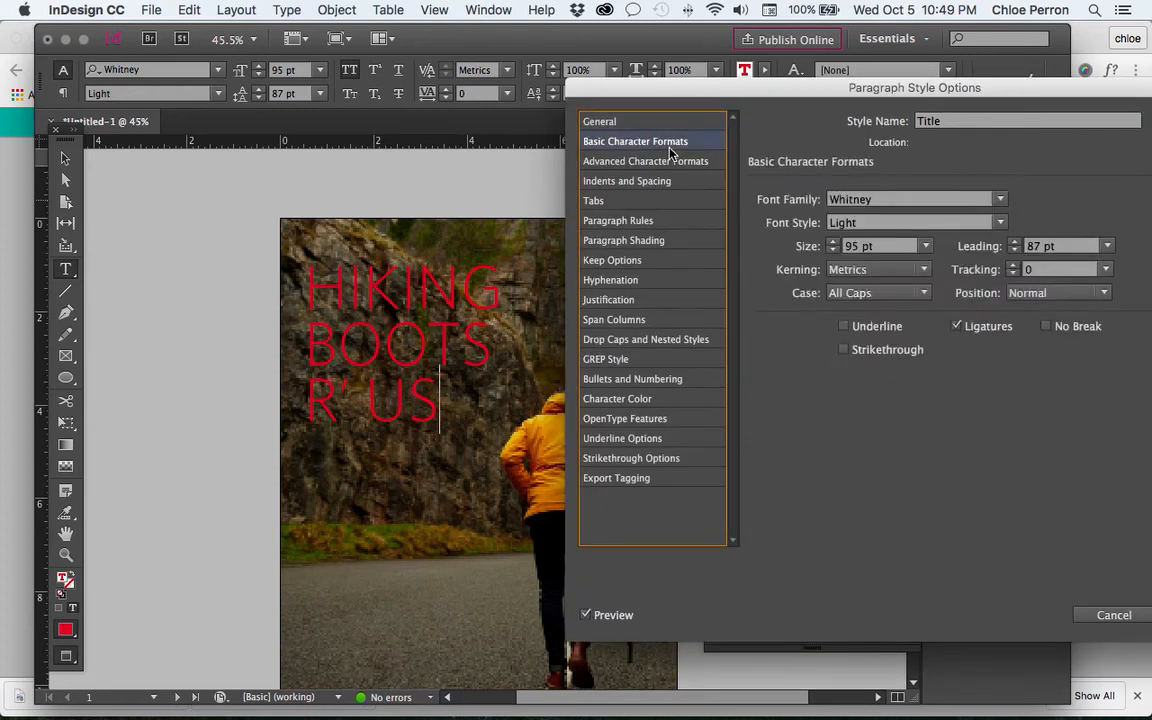
left_click(672, 161)
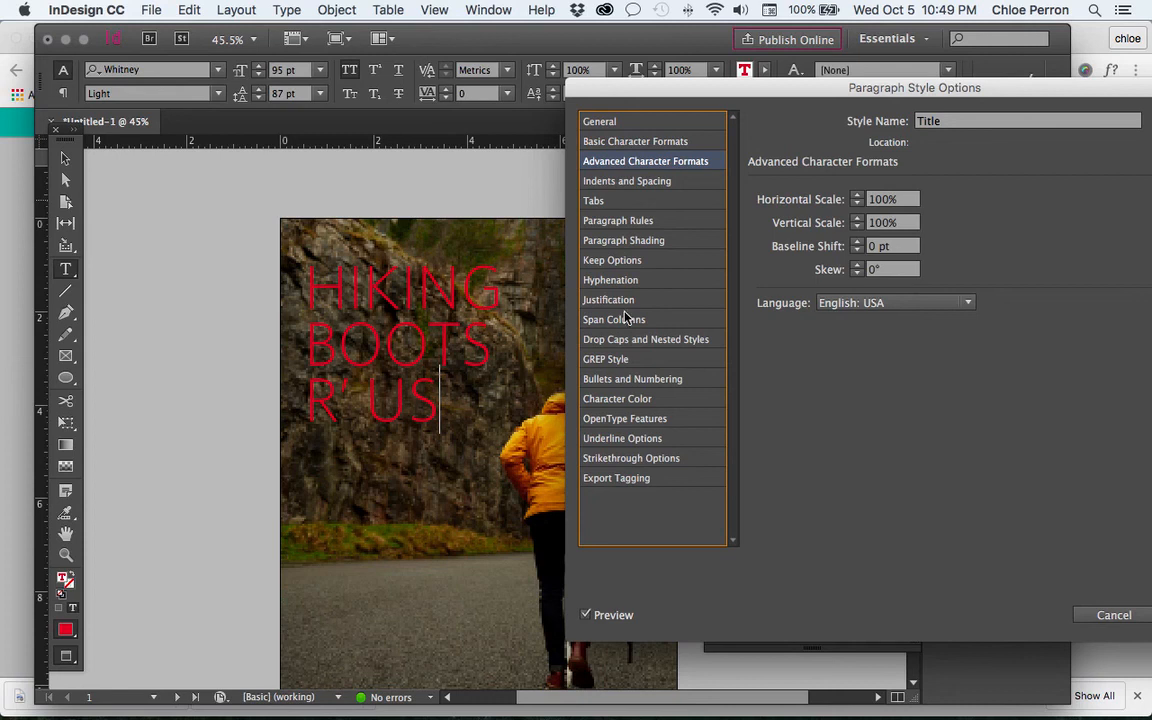
left_click(624, 400)
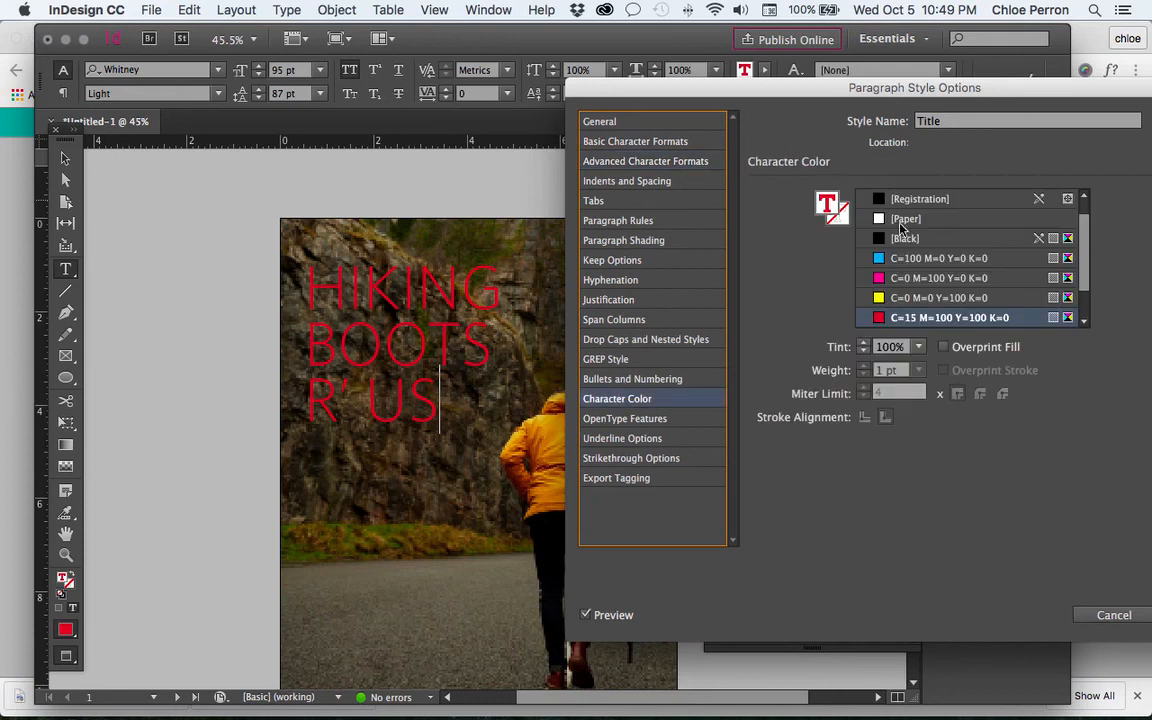
left_click(904, 219)
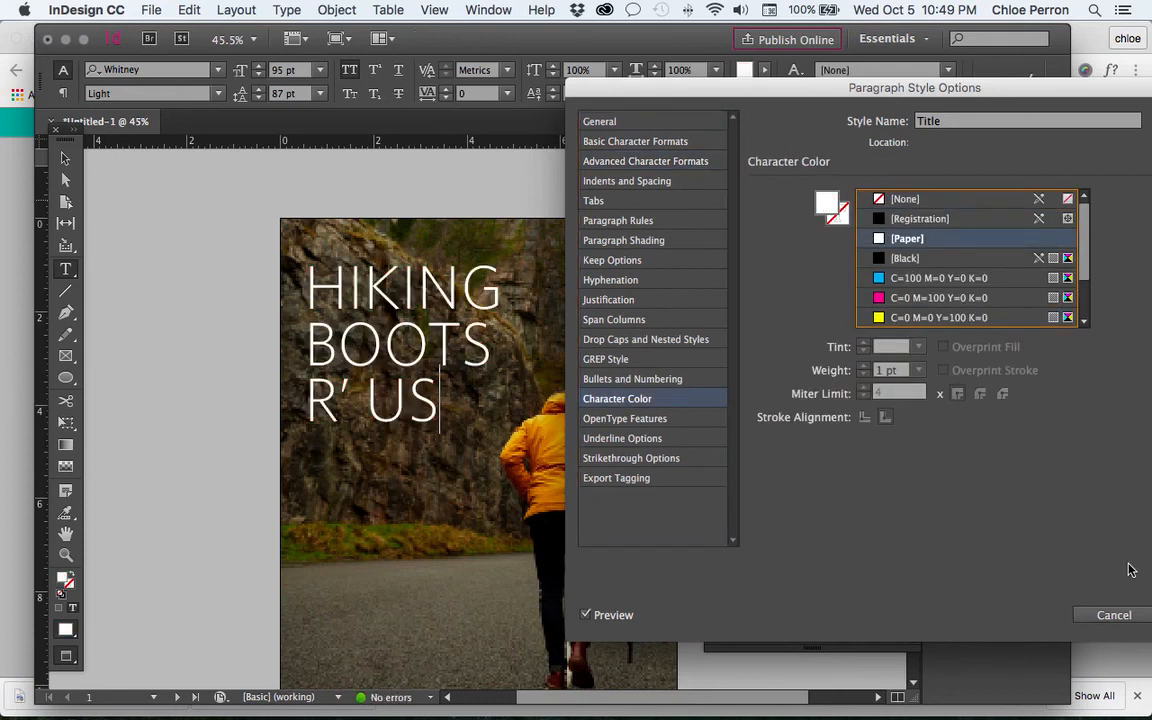
left_click(758, 74)
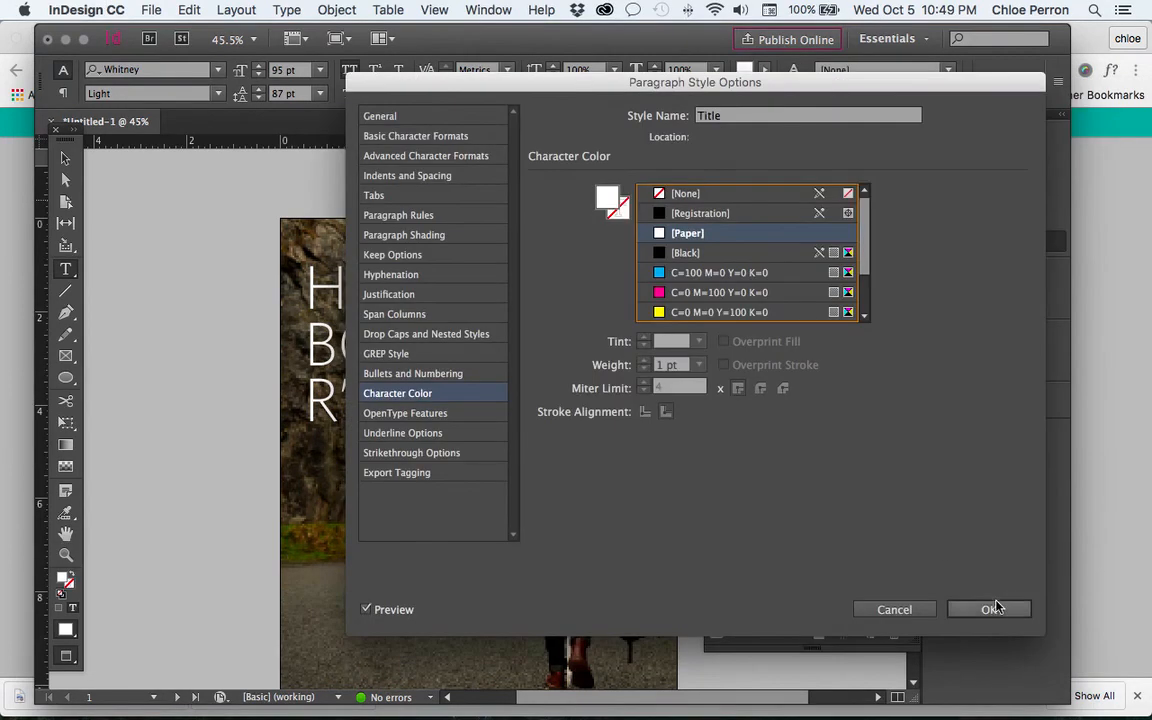
left_click(990, 607)
scroll(490, 482, "down", 10)
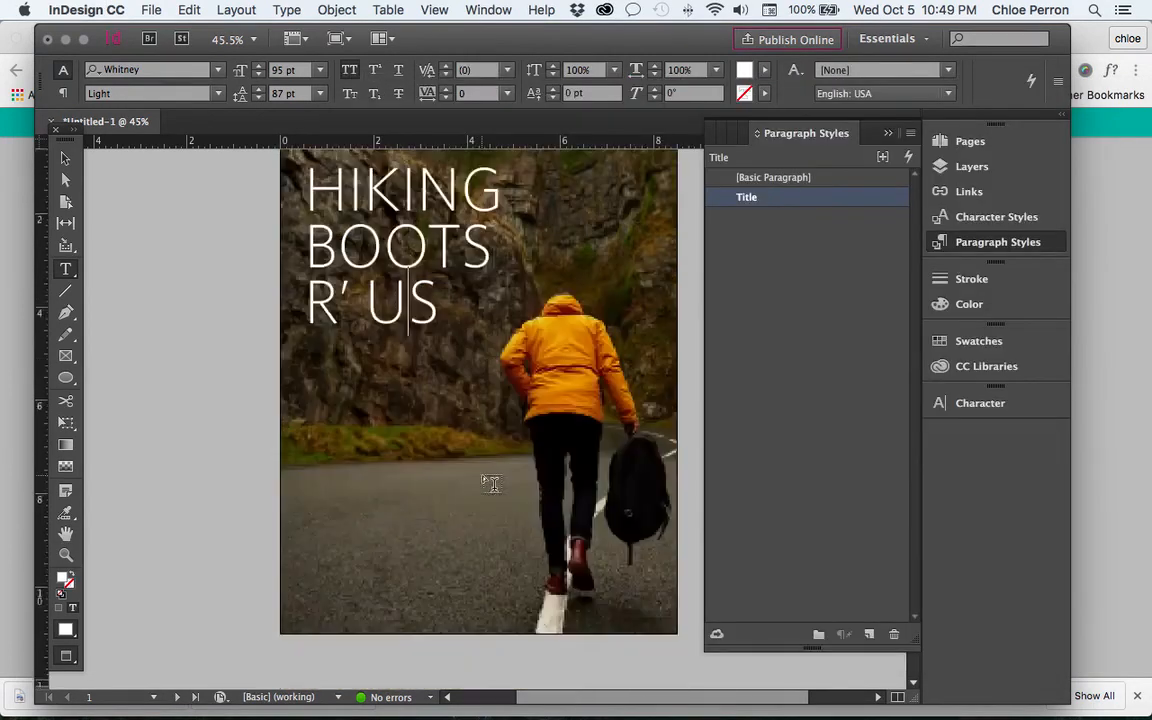
Color the whole page 1 headline with the red swatch C=15 M=100 Y=100 K=0, leaving the Title style unedited
scroll(399, 385, "up", 10)
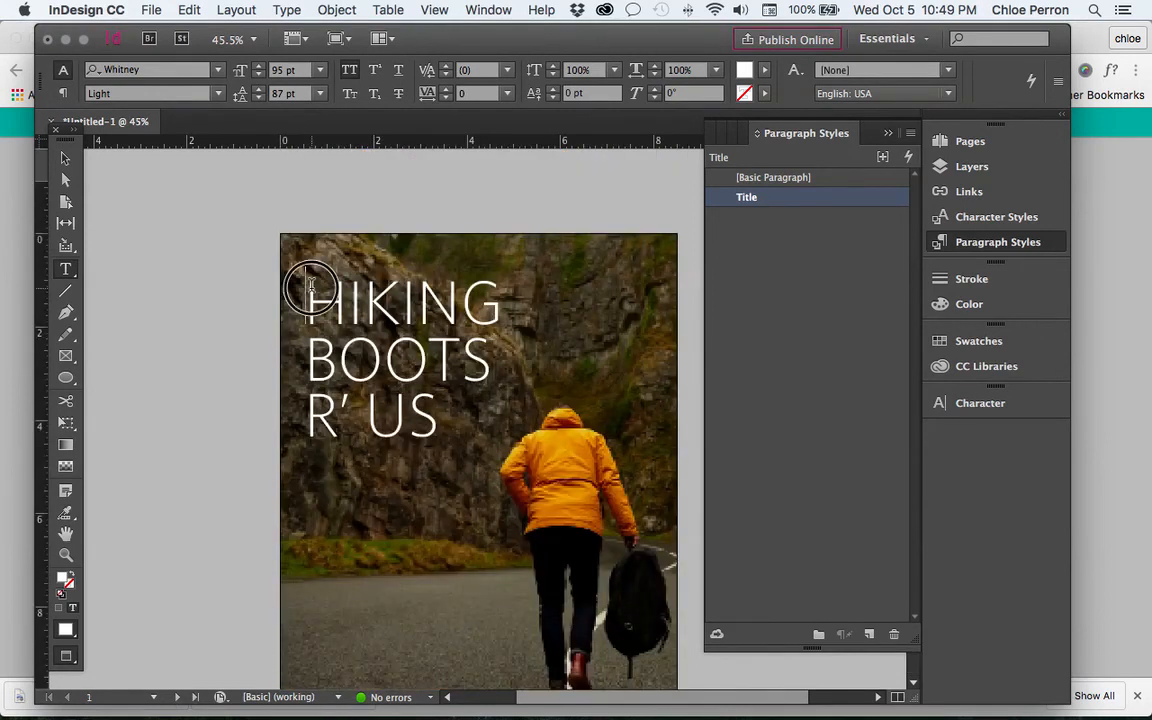
left_click_drag(303, 283, 466, 390)
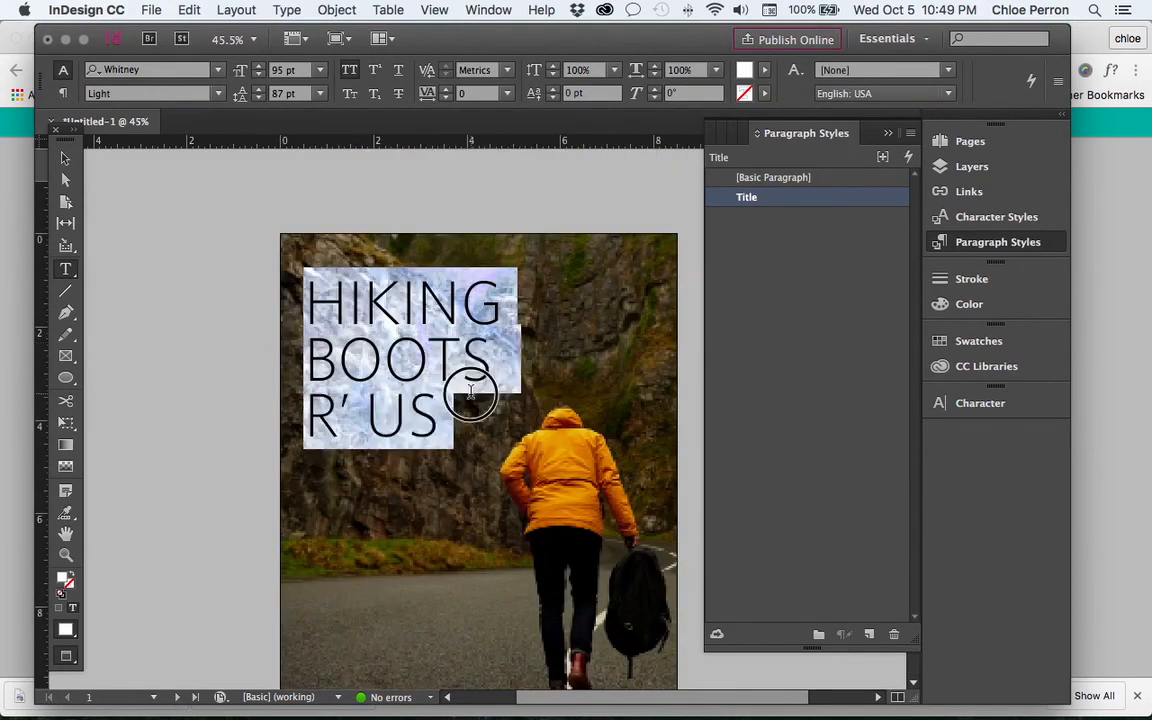
left_click(980, 339)
left_click(753, 520)
left_click(384, 350)
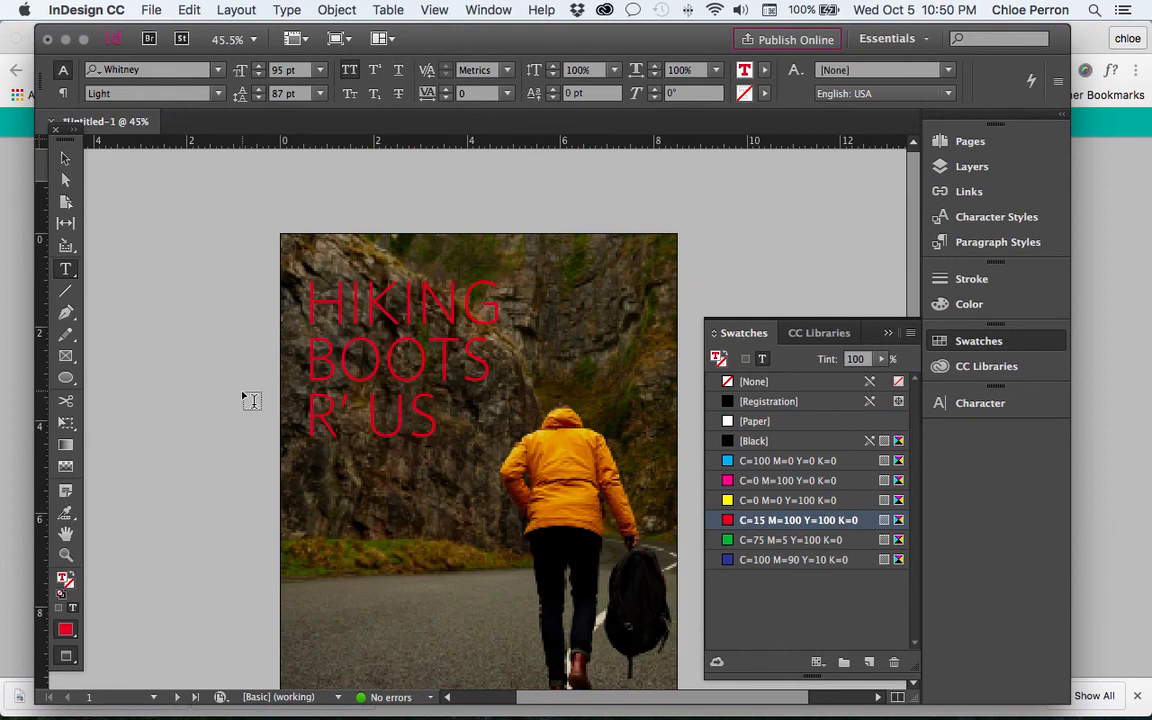
Apply the Title style with overrides cleared to the "R' US" line, and to the whole page 1 headline
left_click(990, 242)
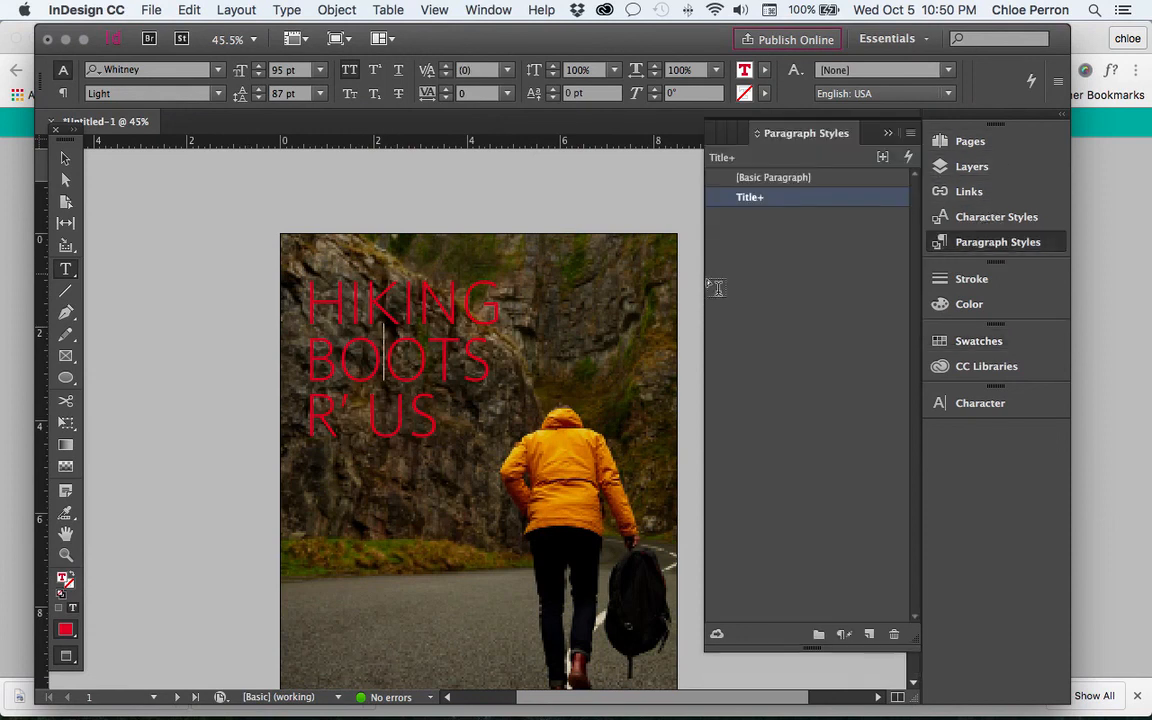
left_click(422, 352)
left_click_drag(311, 302, 455, 419)
left_click(415, 428)
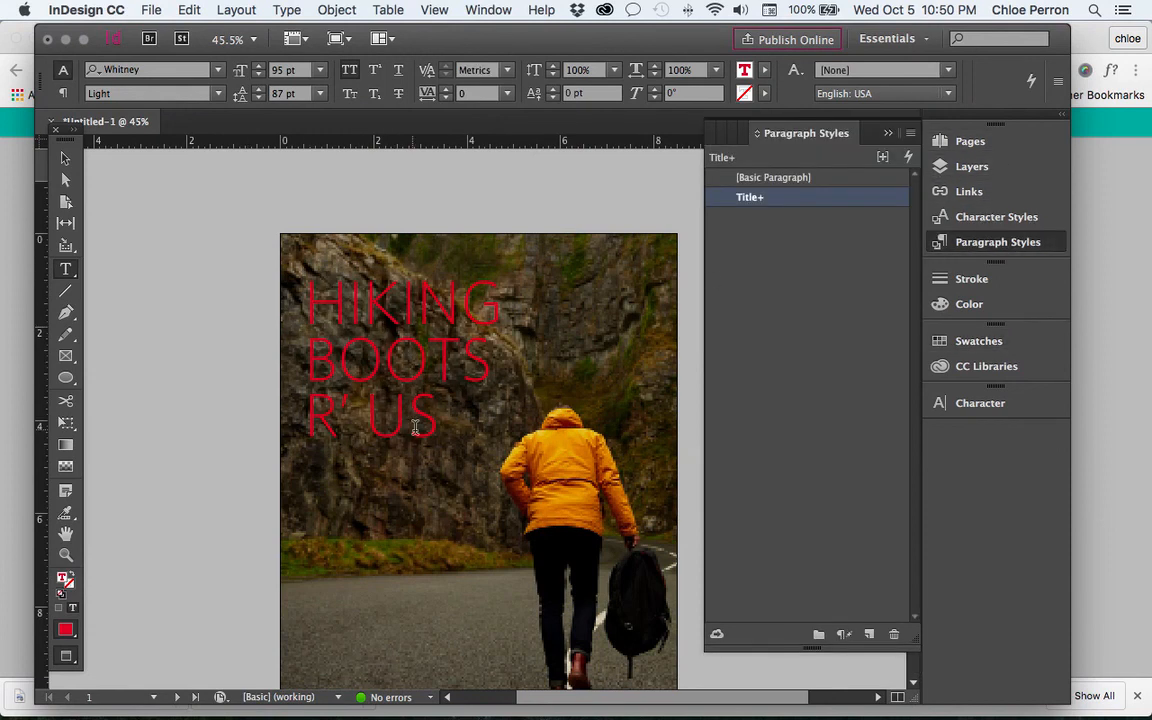
right_click(820, 205)
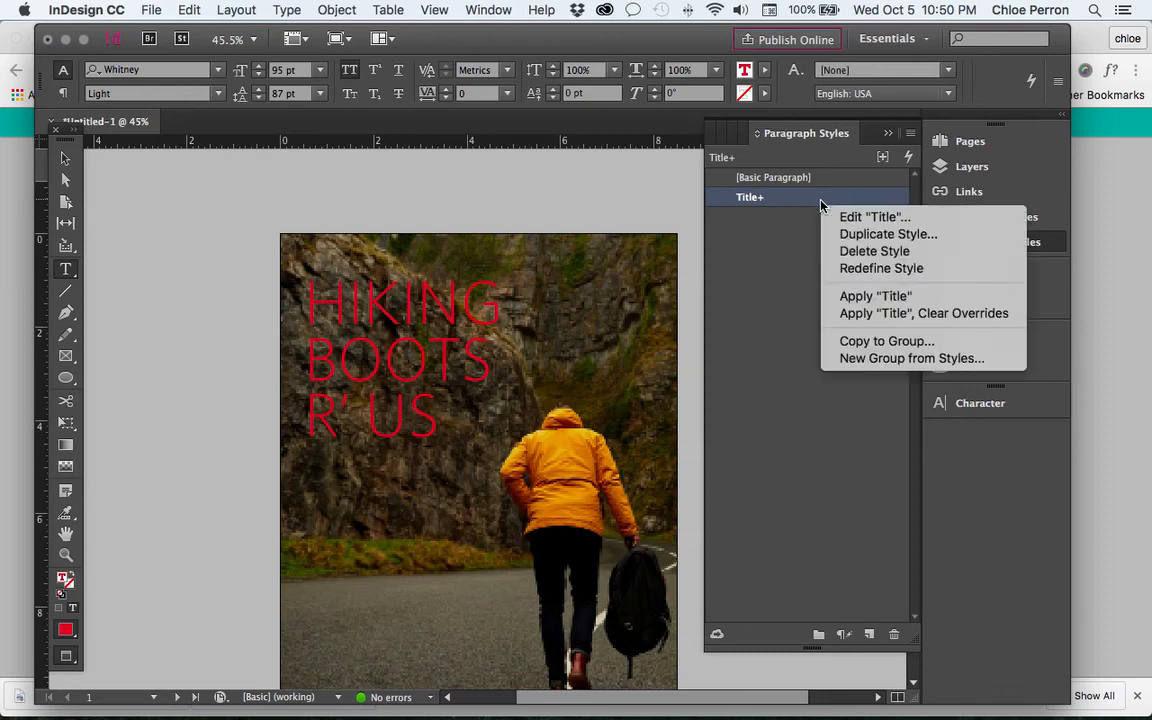
left_click(855, 314)
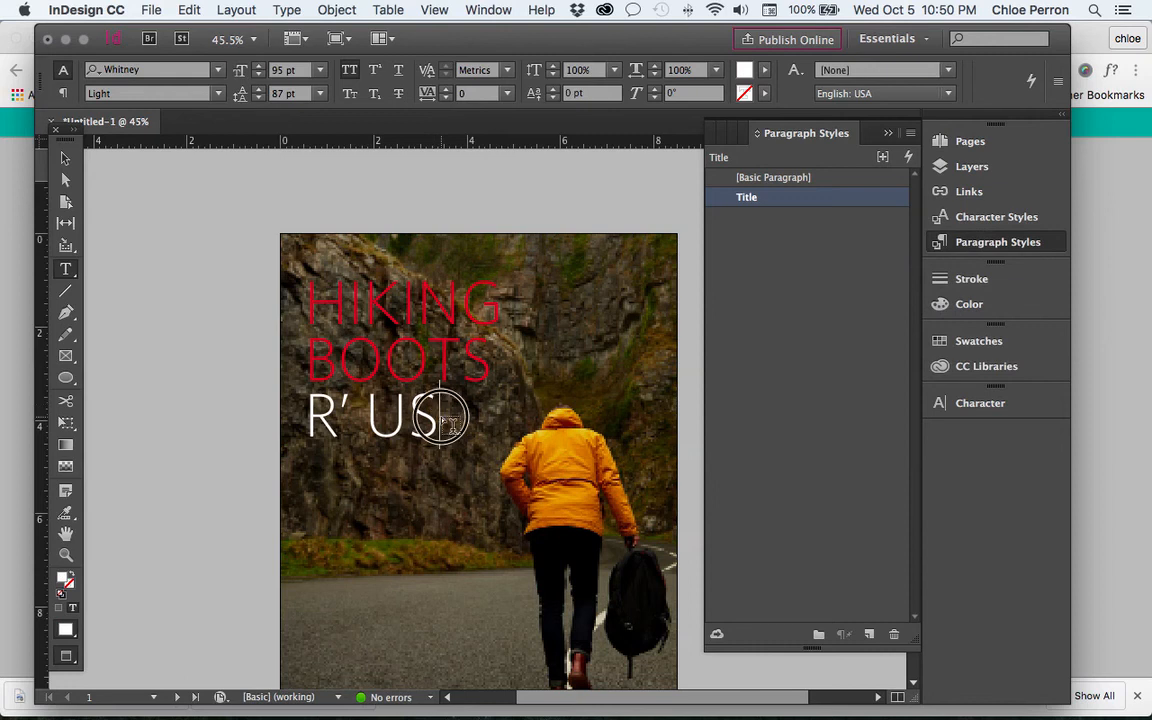
mouse_move(309, 279)
left_mouse_down()
mouse_move(488, 397)
mouse_move(312, 300)
left_mouse_up()
left_click(467, 421)
right_click(788, 204)
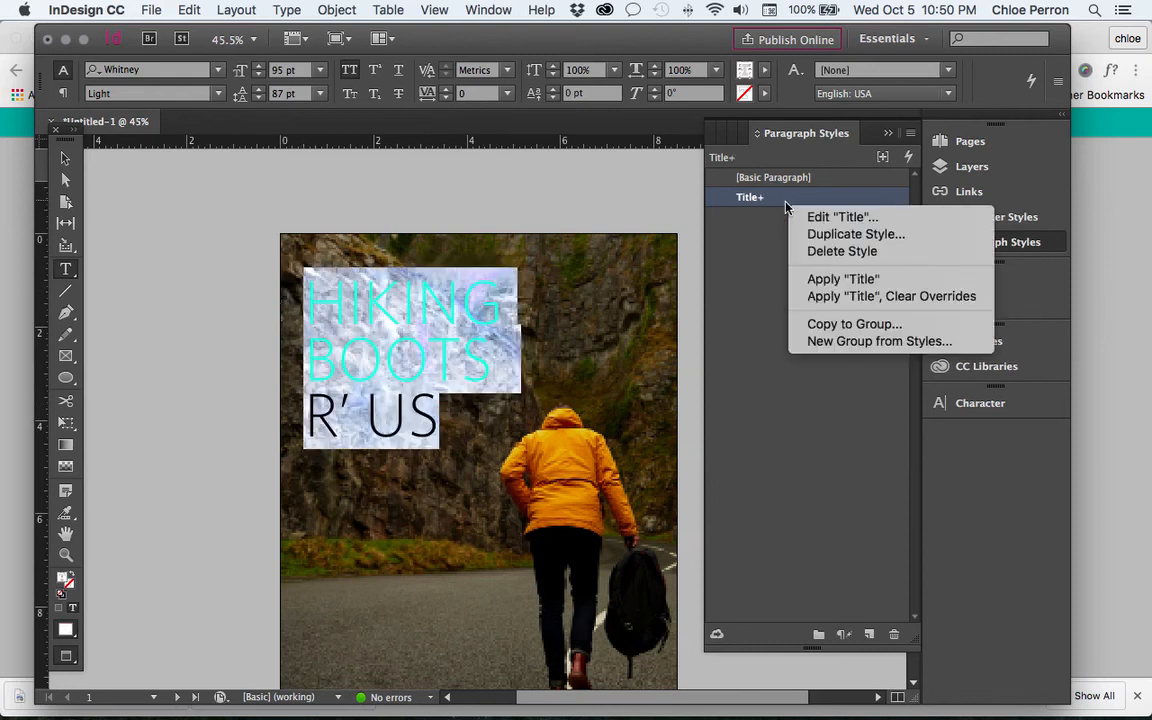
left_click(815, 300)
left_click(277, 376)
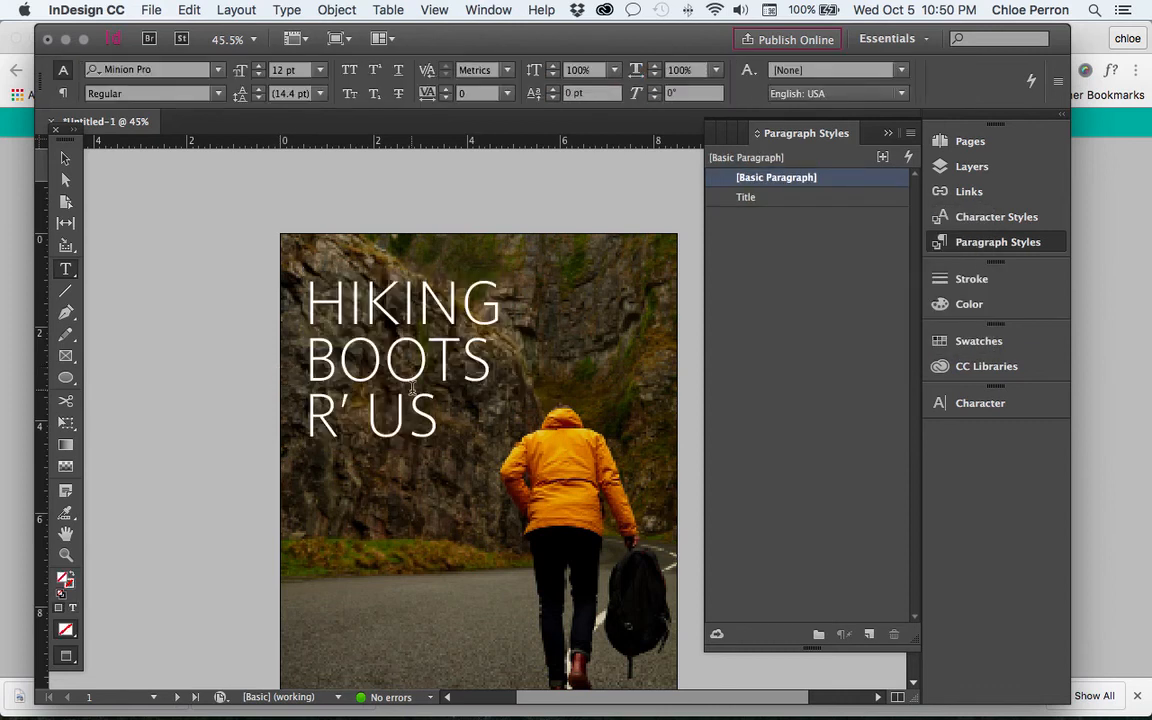
Color the whole page 2 headline with the green swatch C=75 M=5 Y=100 K=0
scroll(413, 389, "down", 10)
left_click_drag(307, 299, 537, 444)
left_click(960, 346)
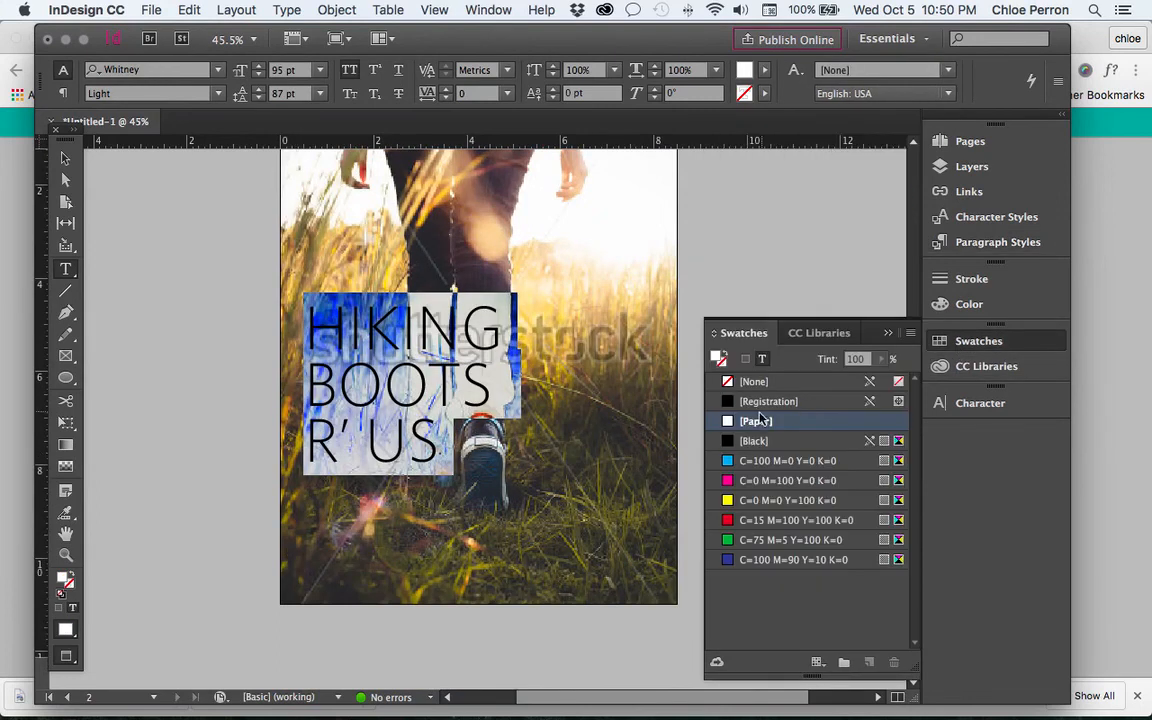
left_click(748, 543)
left_click(364, 356)
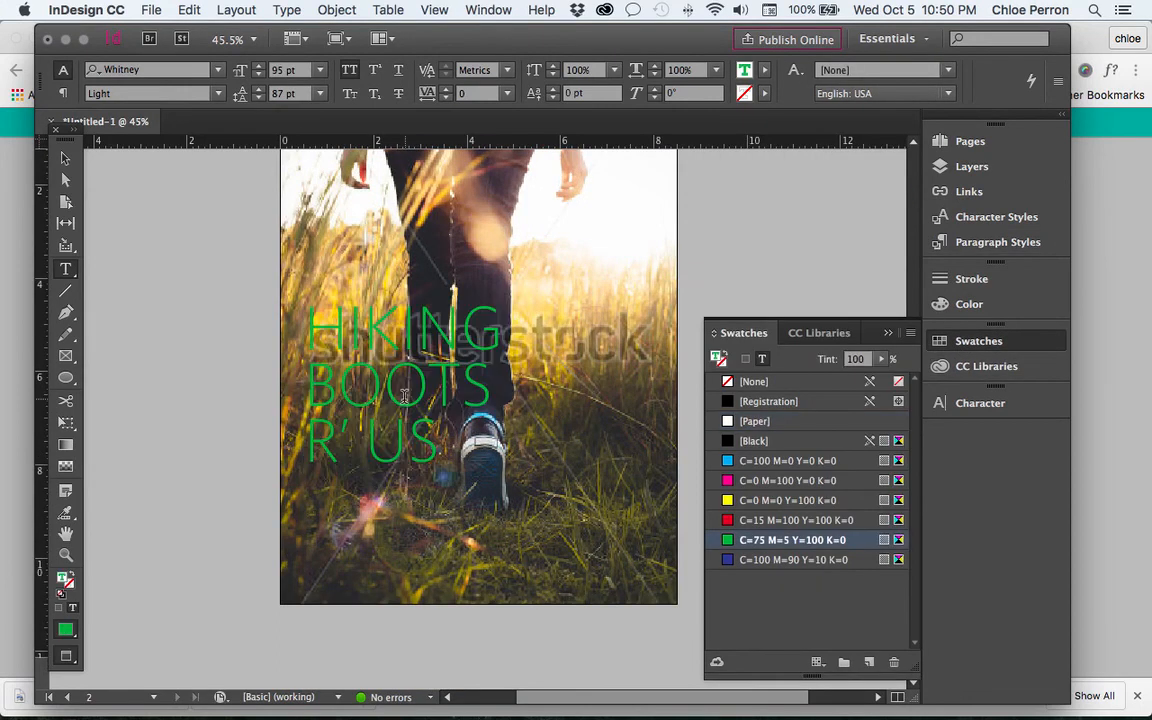
Redefine the Title style from the green page 2 headline, check both pages' headlines, and undo the redefinition
left_click(965, 245)
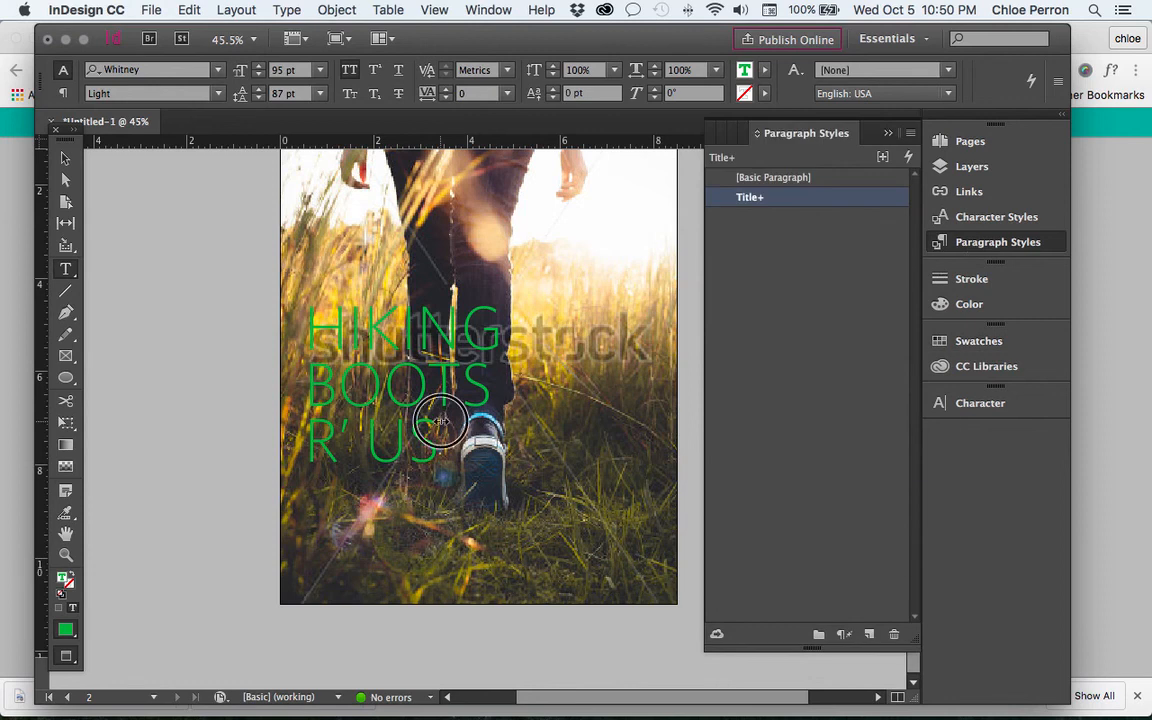
right_click(823, 205)
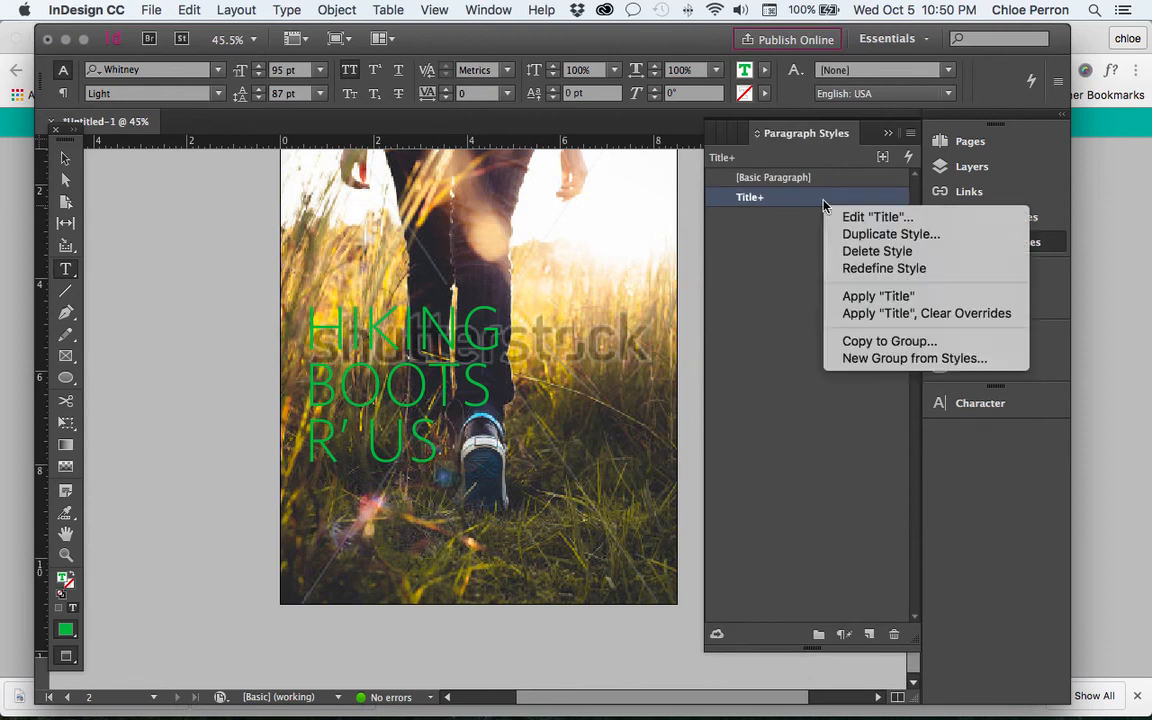
left_click(828, 267)
scroll(535, 358, "up", 2)
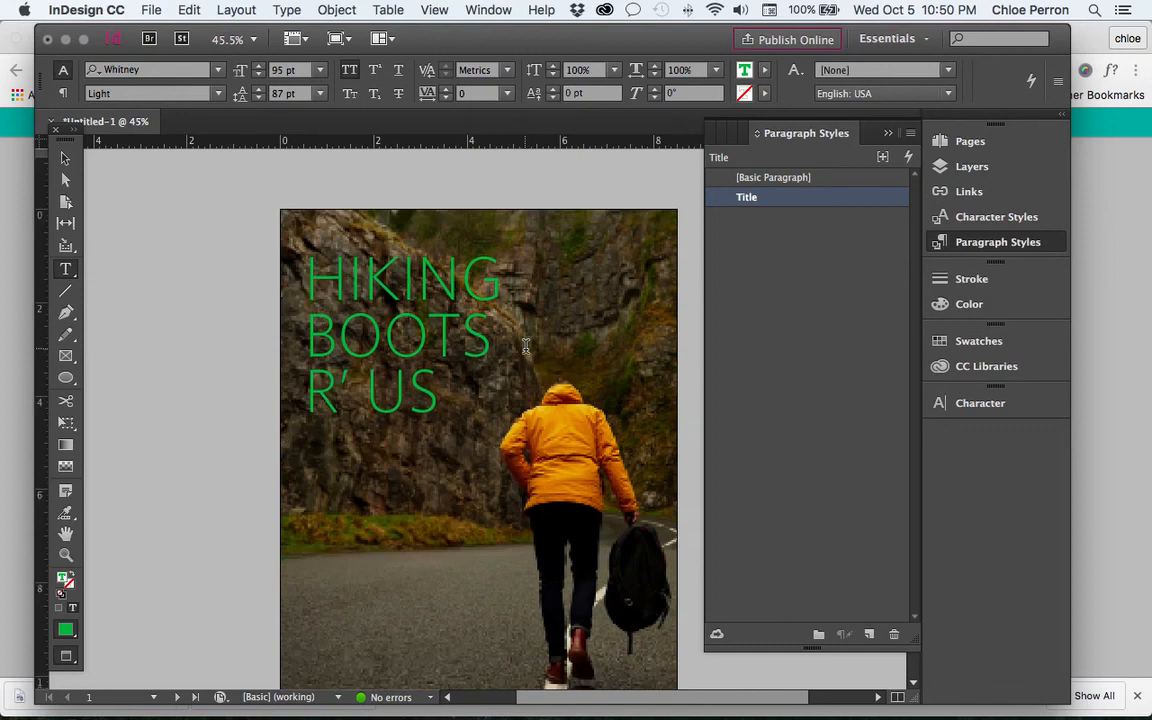
scroll(470, 400, "down", 3)
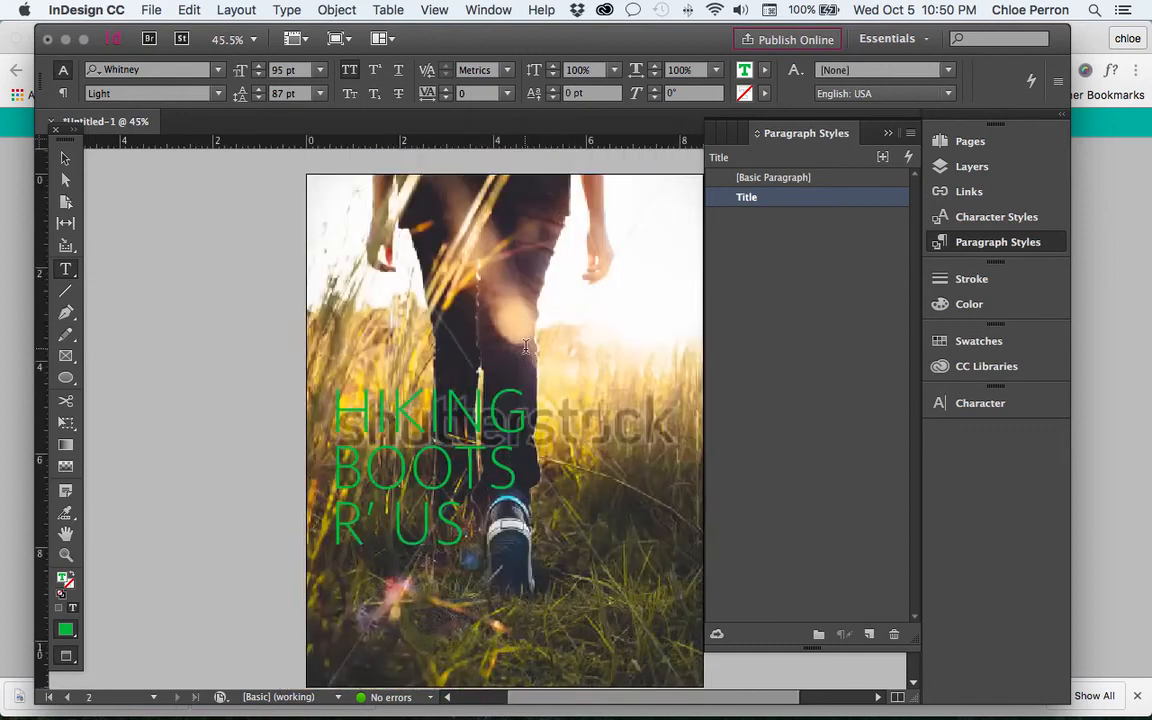
scroll(526, 346, "down", 2)
key("super+z")
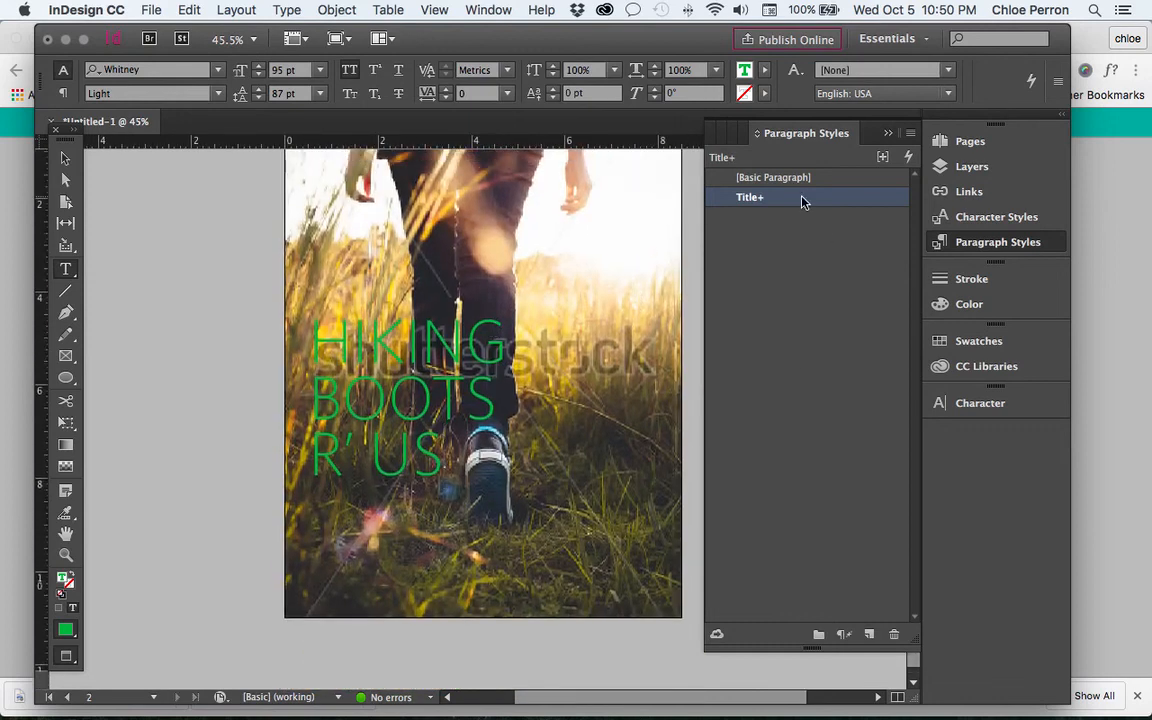
Clear the green overrides by reapplying the Title style to the whole page 2 headline, and compare it with page 1
right_click(802, 201)
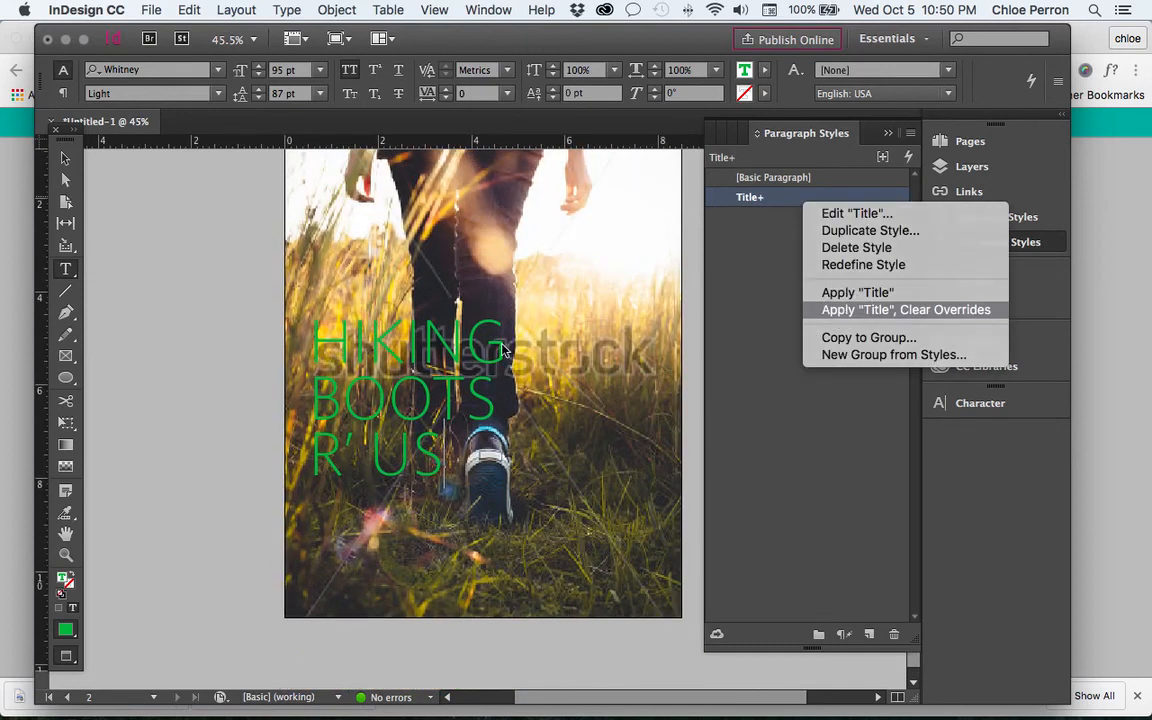
left_click(845, 310)
left_click_drag(312, 322, 445, 470)
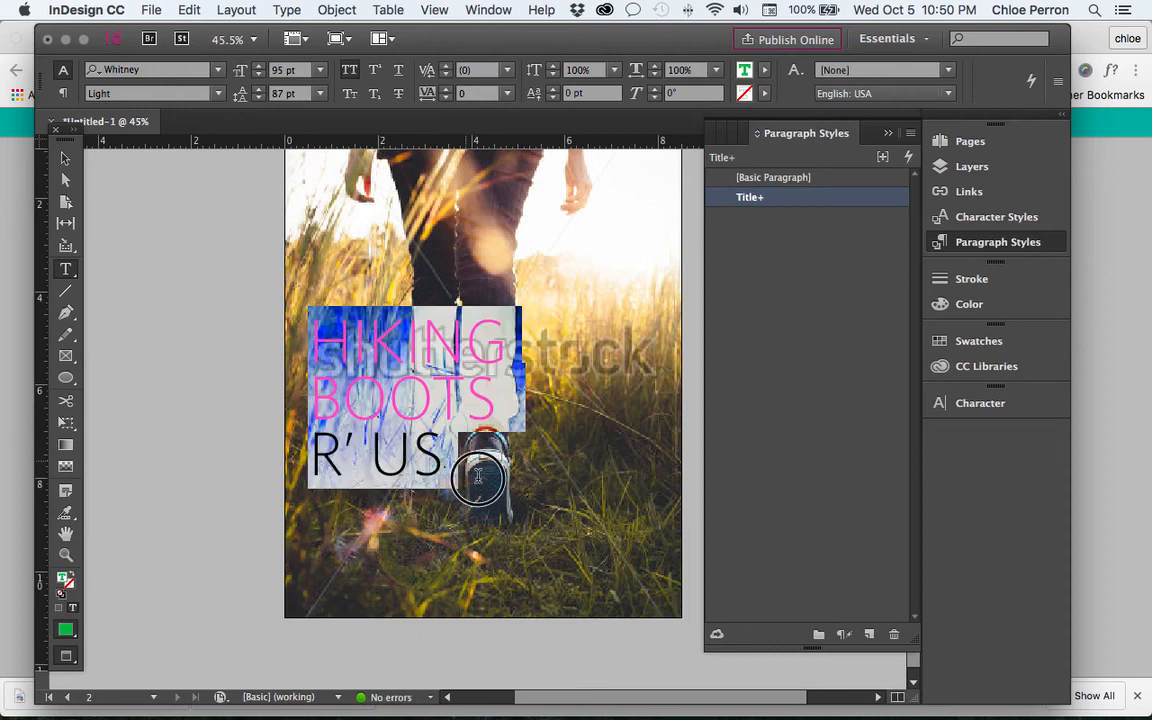
right_click(841, 204)
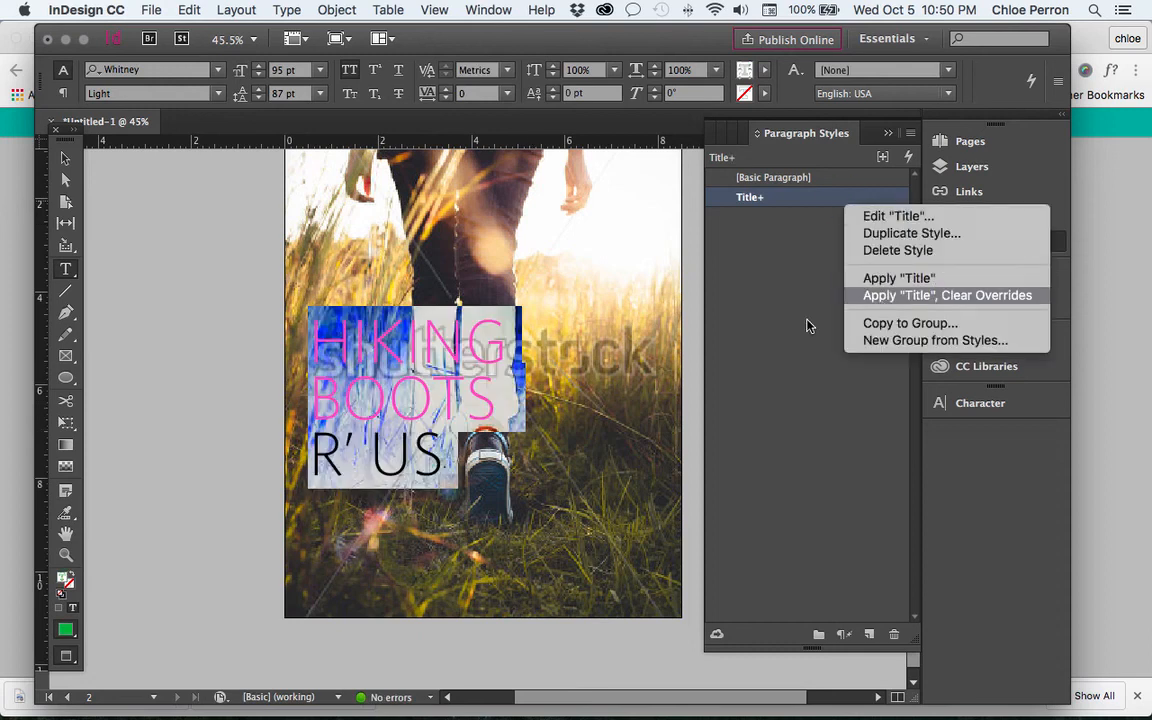
left_click(884, 296)
scroll(477, 410, "up", 10)
scroll(477, 410, "up", 1)
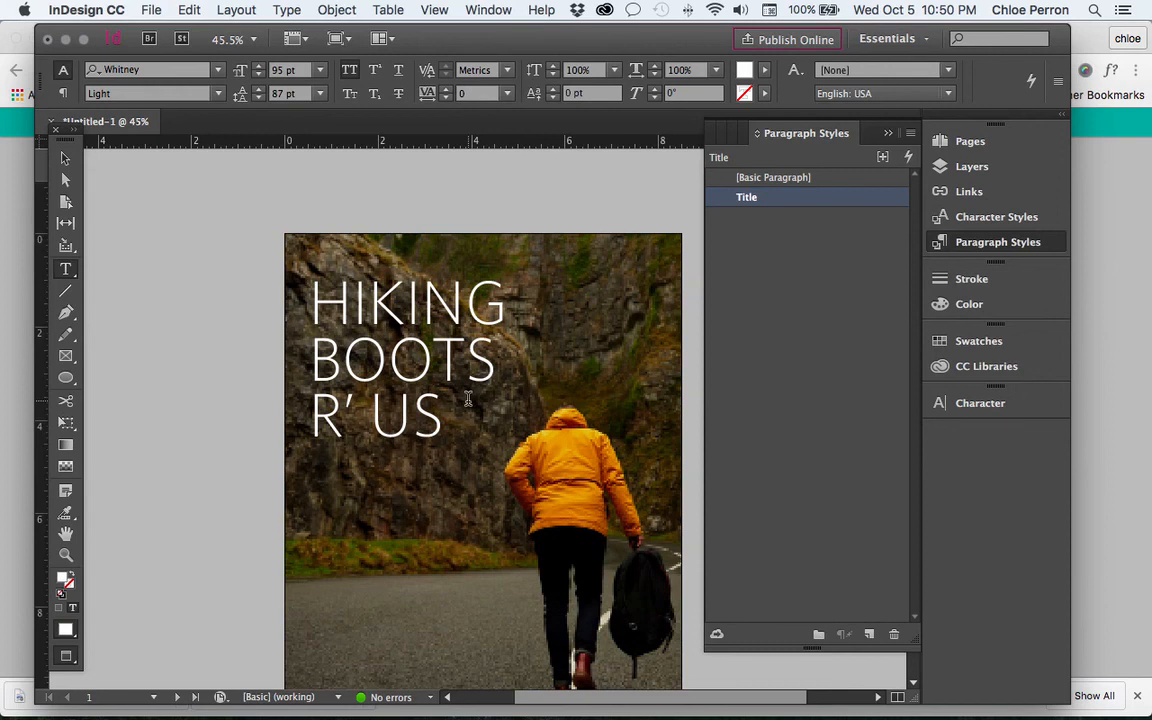
scroll(540, 345, "down", 4)
key("super")
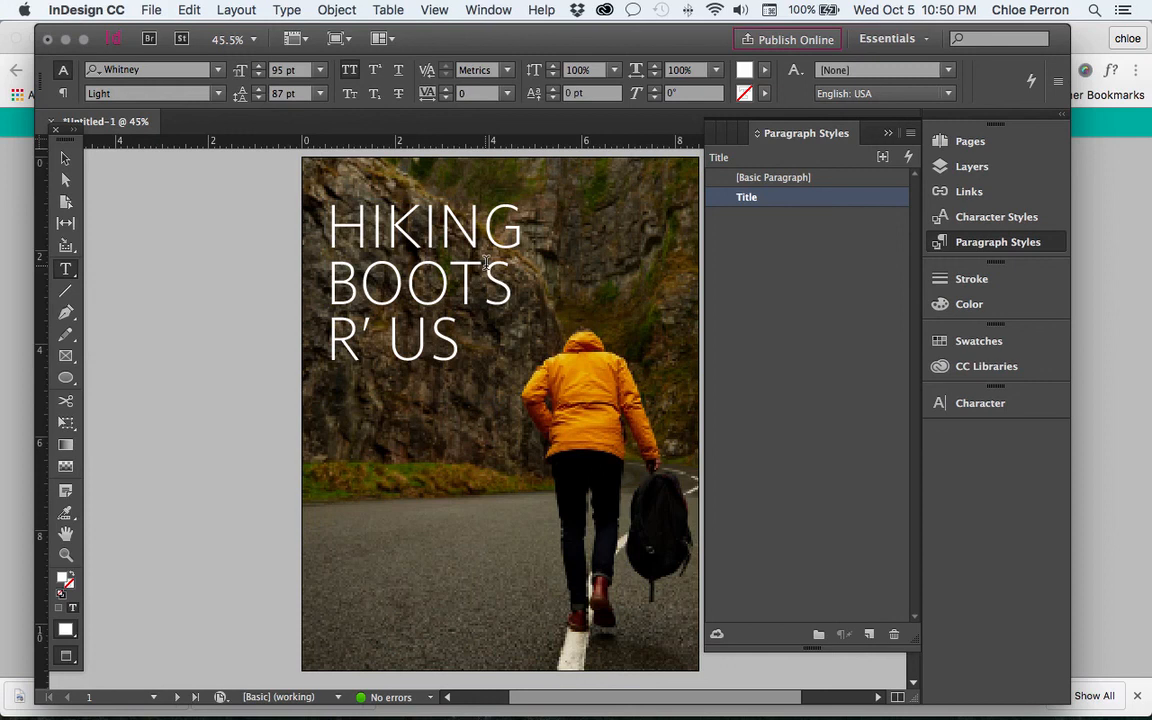
Add two blank pages, 3 and 4, at the end of the document
left_click(967, 142)
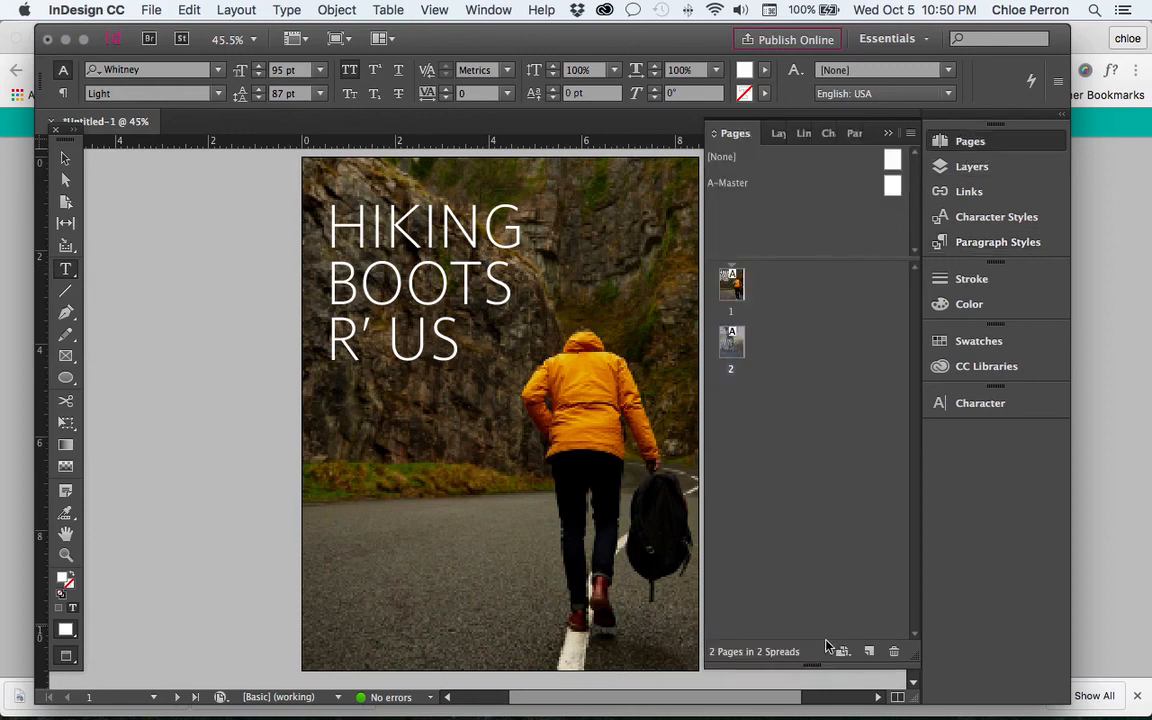
left_click(869, 652)
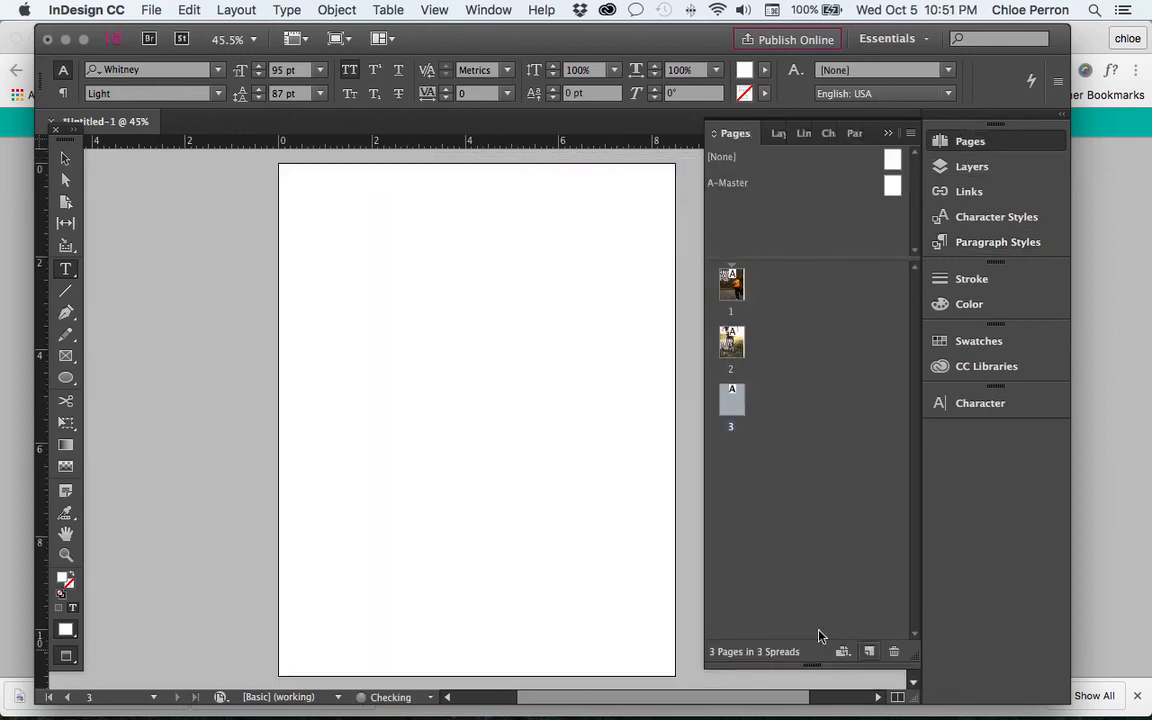
left_click(868, 652)
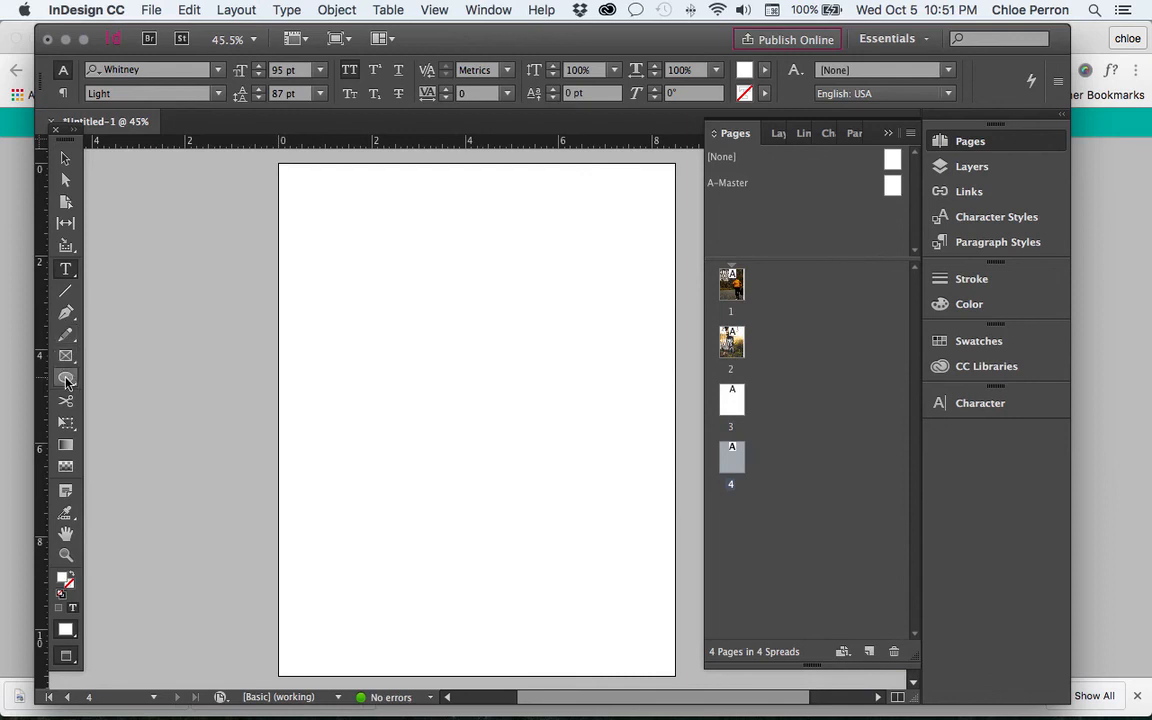
Draw a rectangle about 8.96 in wide and 5.2 in high across the middle of page 4 and fill it with [Black]
left_click(66, 379)
left_click_drag(75, 380, 103, 371)
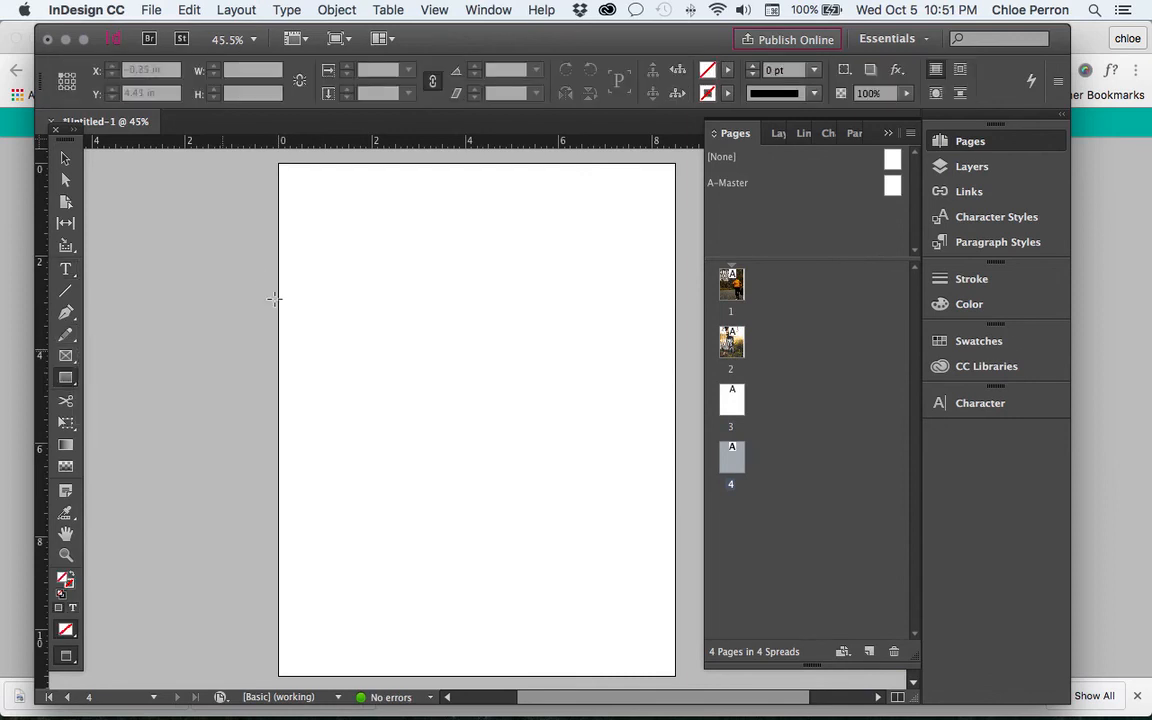
left_click_drag(273, 258, 690, 500)
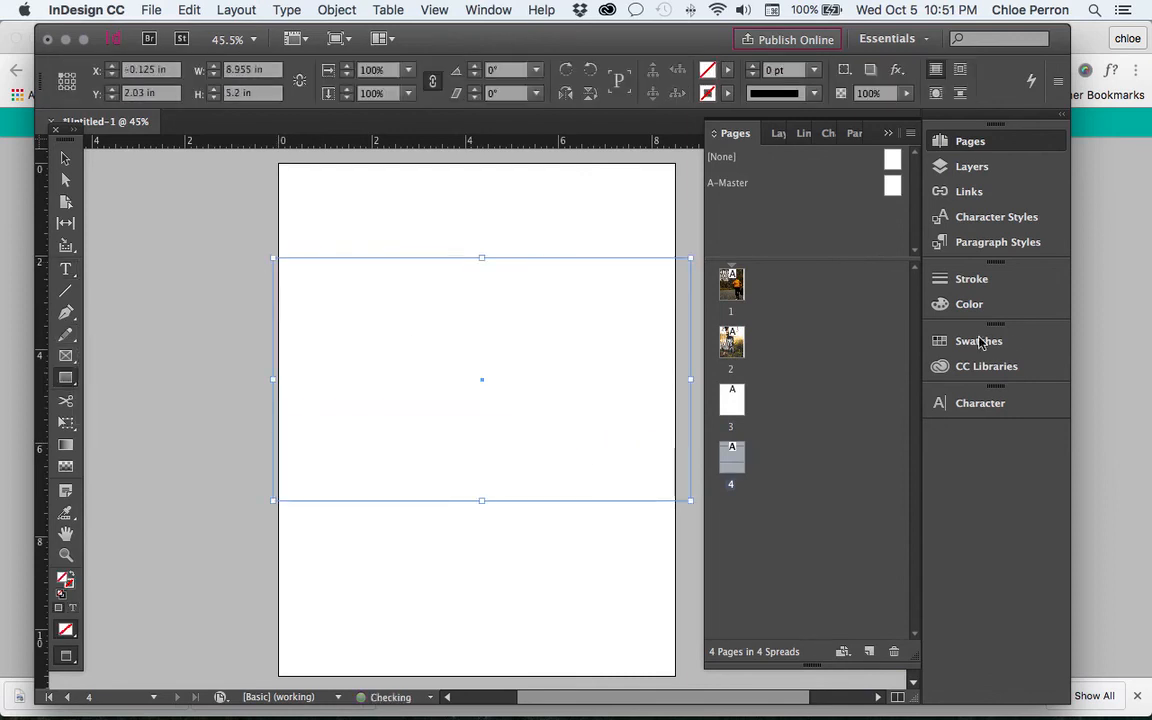
left_click(978, 344)
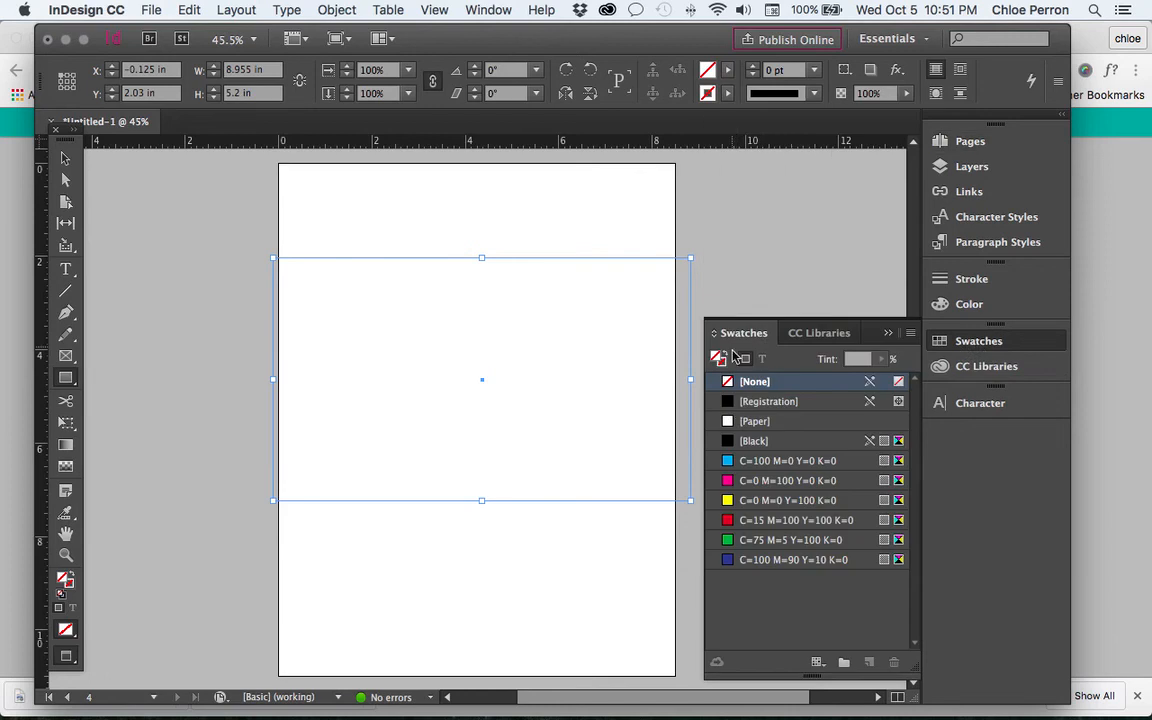
left_click(750, 442)
Add a text frame about 3.5 by 1.9 in with filler text on the black rectangle and apply the Title paragraph style
left_click(65, 269)
left_click_drag(342, 308, 506, 396)
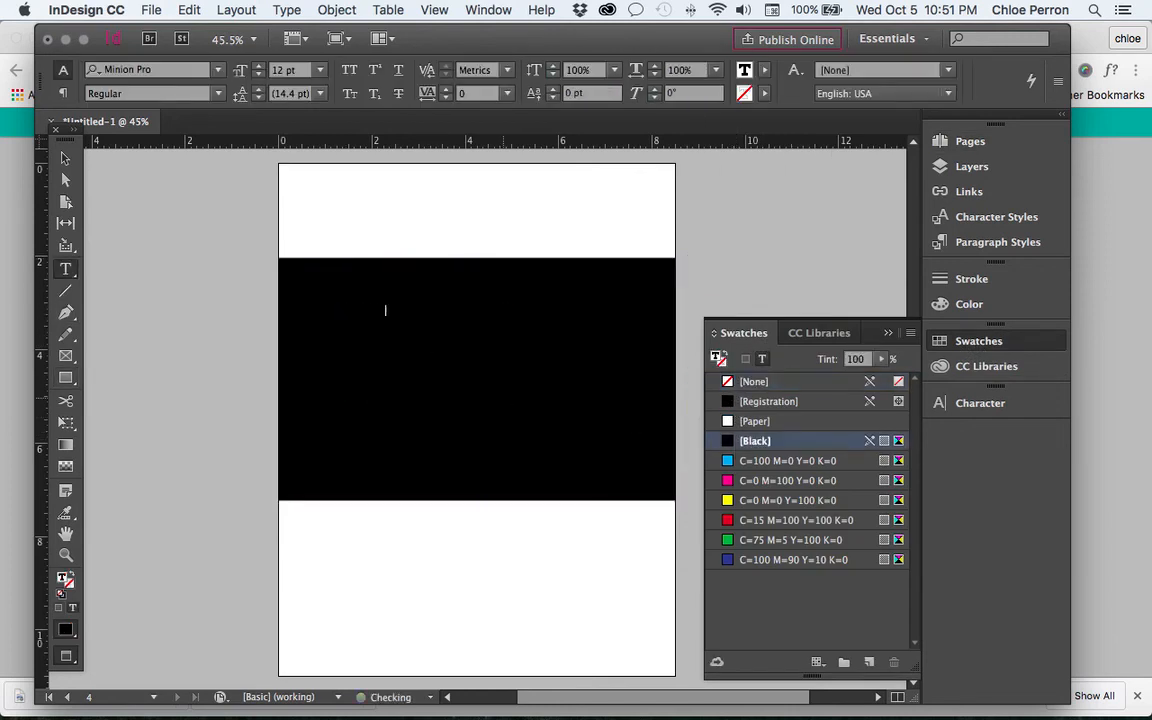
left_click_drag(441, 309, 303, 314)
left_click(958, 243)
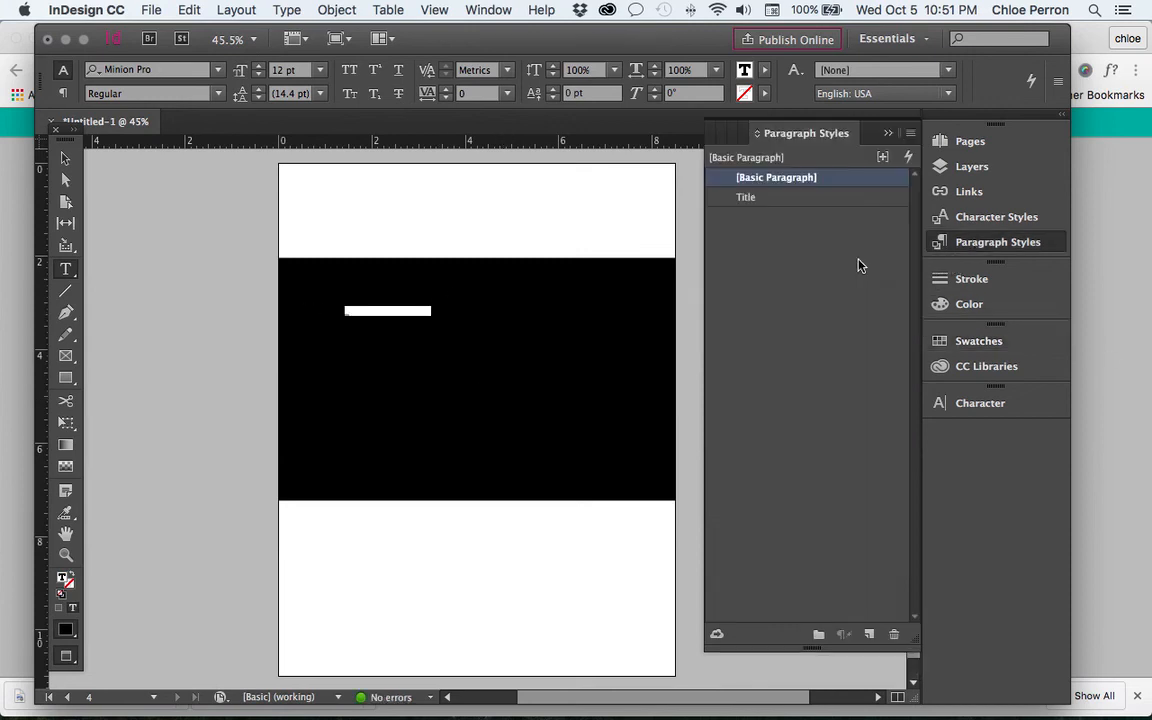
left_click(773, 203)
Enlarge the filler text frame to about 7.2 by 3.6 in and move it to the black rectangle's upper-left area
left_click(65, 158)
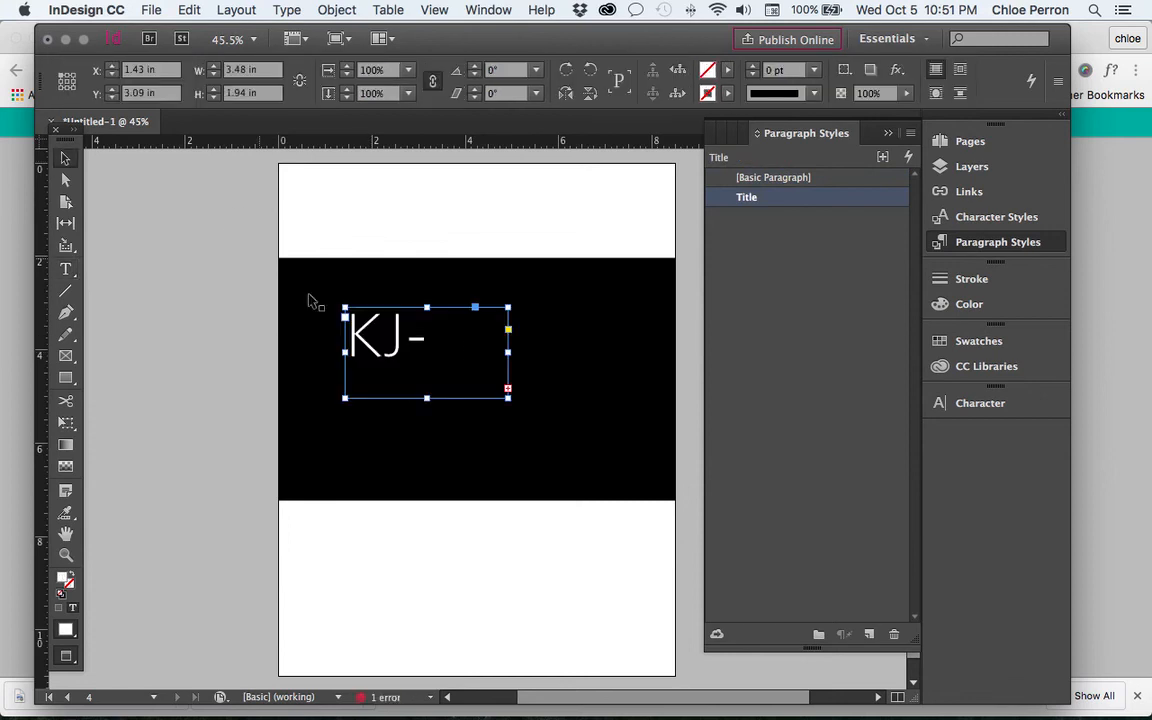
left_click_drag(508, 398, 680, 478)
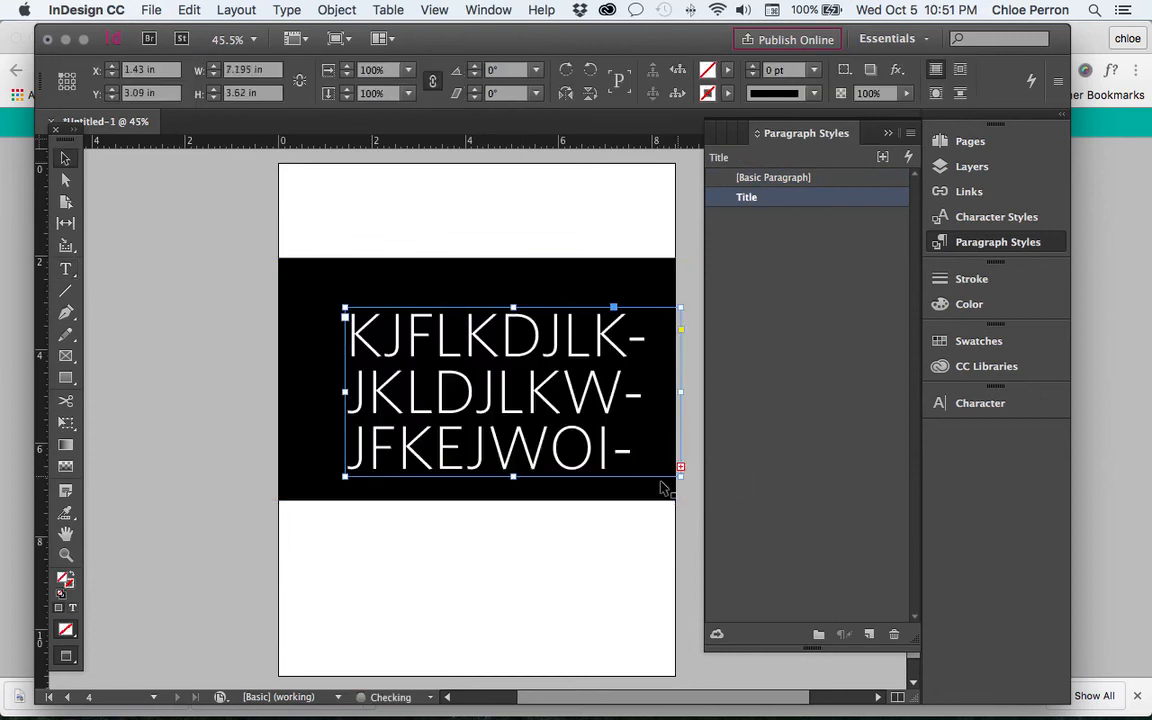
left_click_drag(462, 408, 398, 338)
left_click(339, 563)
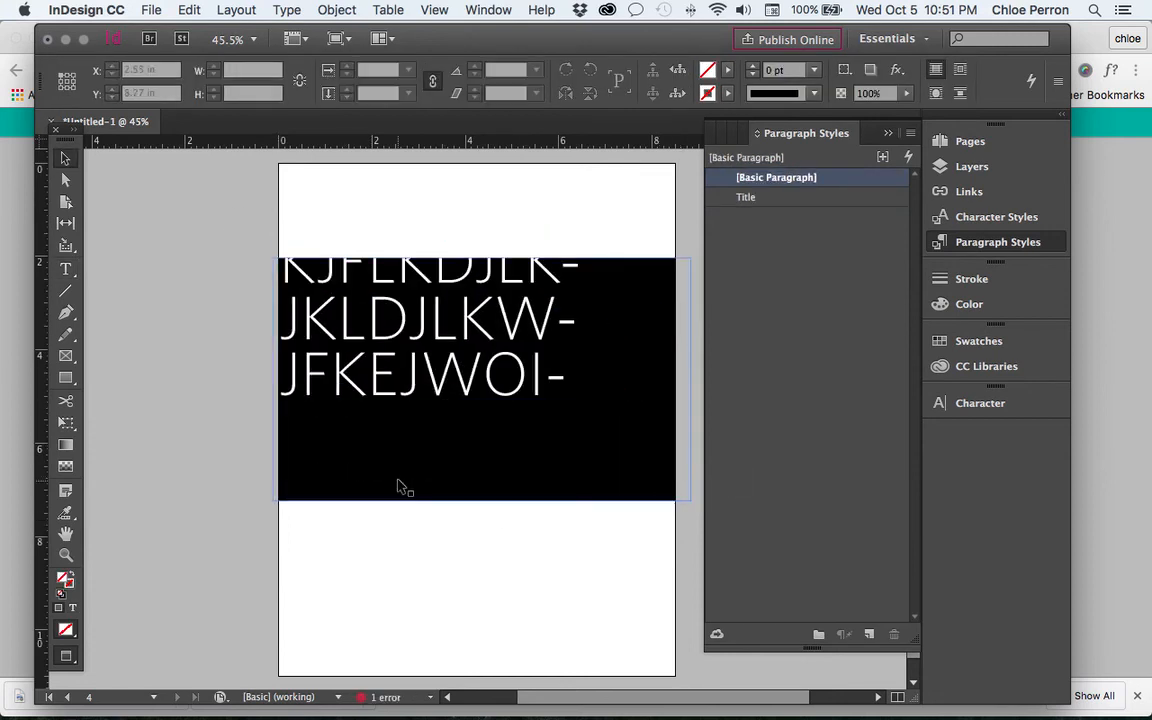
double_click(449, 459)
left_click_drag(432, 442, 604, 491)
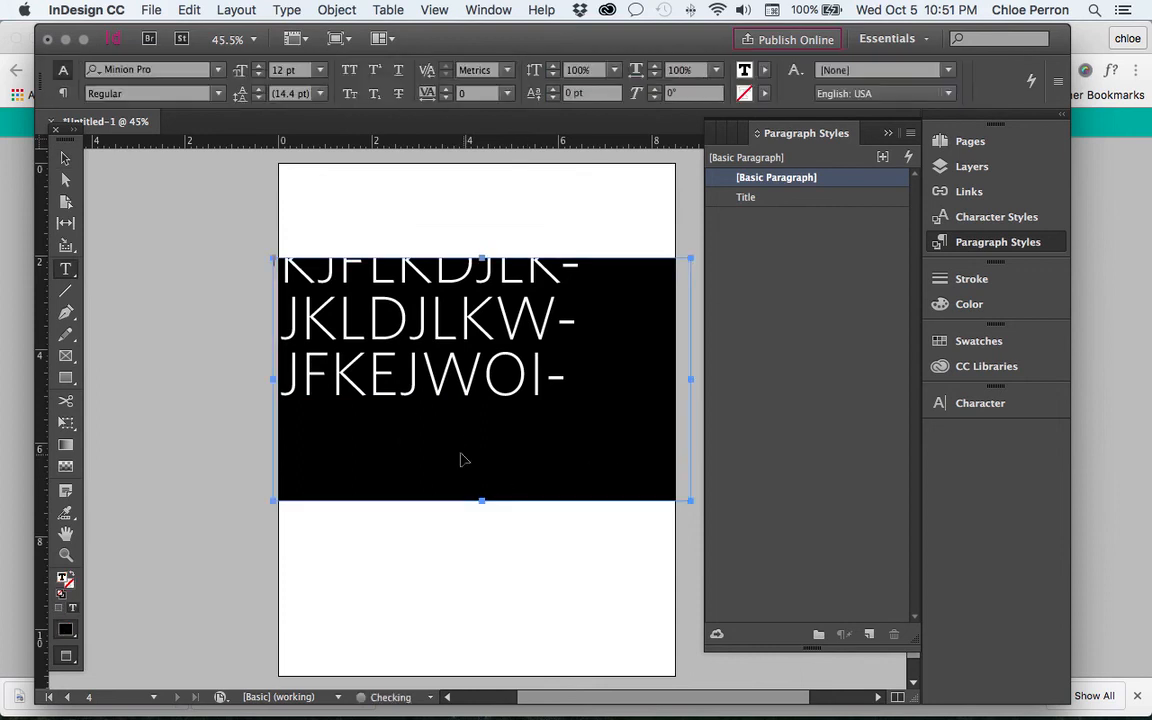
left_click(375, 435)
left_click(443, 544)
left_click(375, 489)
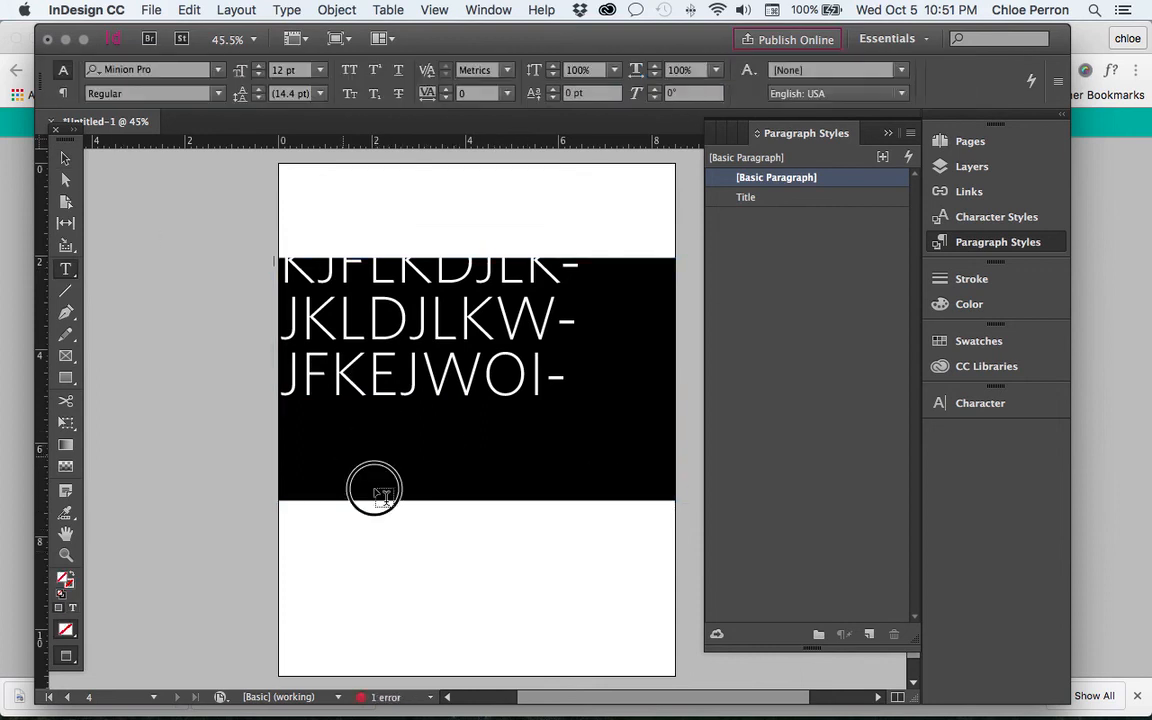
Add a second text frame about 6 by 2.55 in with filler text below the black rectangle and apply the Title style
left_click_drag(345, 535, 620, 647)
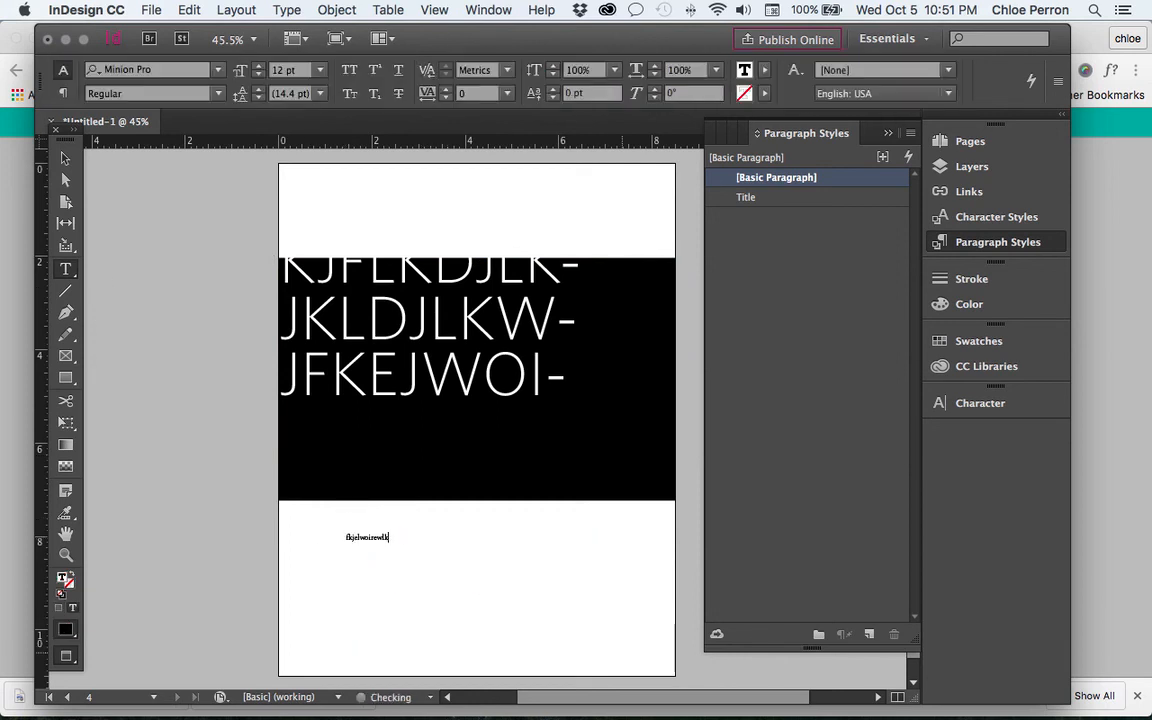
left_click_drag(461, 548, 338, 491)
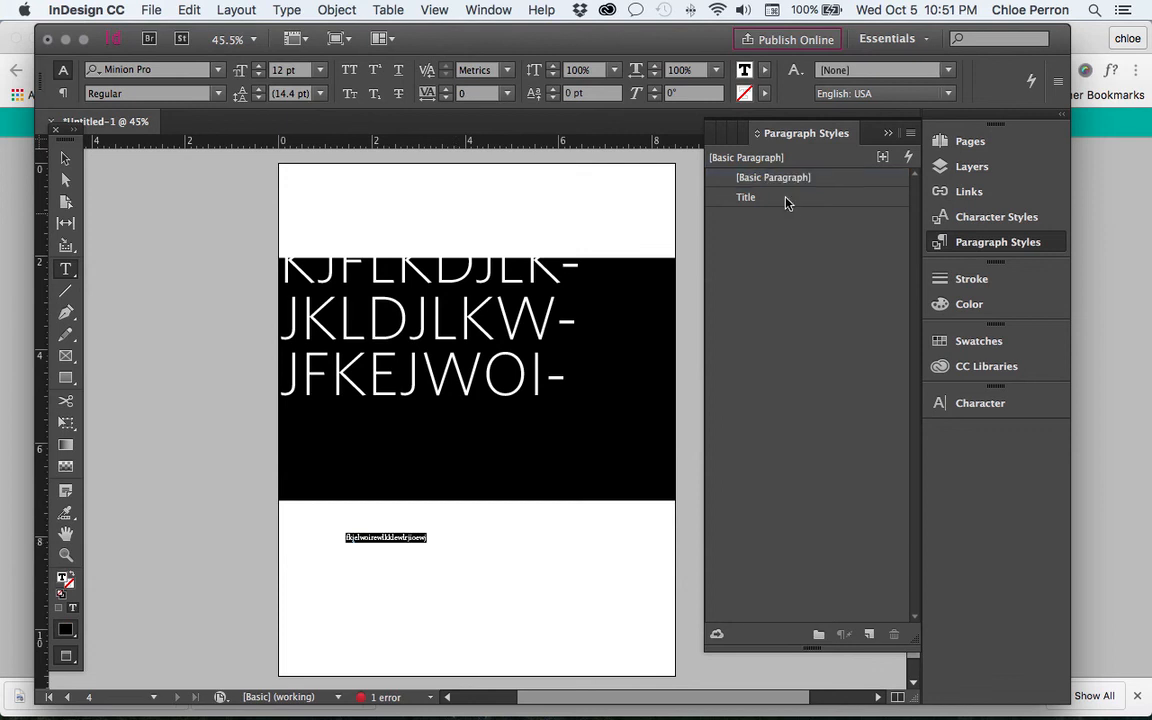
left_click(792, 200)
Move the second text frame onto the black rectangle below the first text and enlarge it to about 7.9 by 4.2 in
left_click(66, 158)
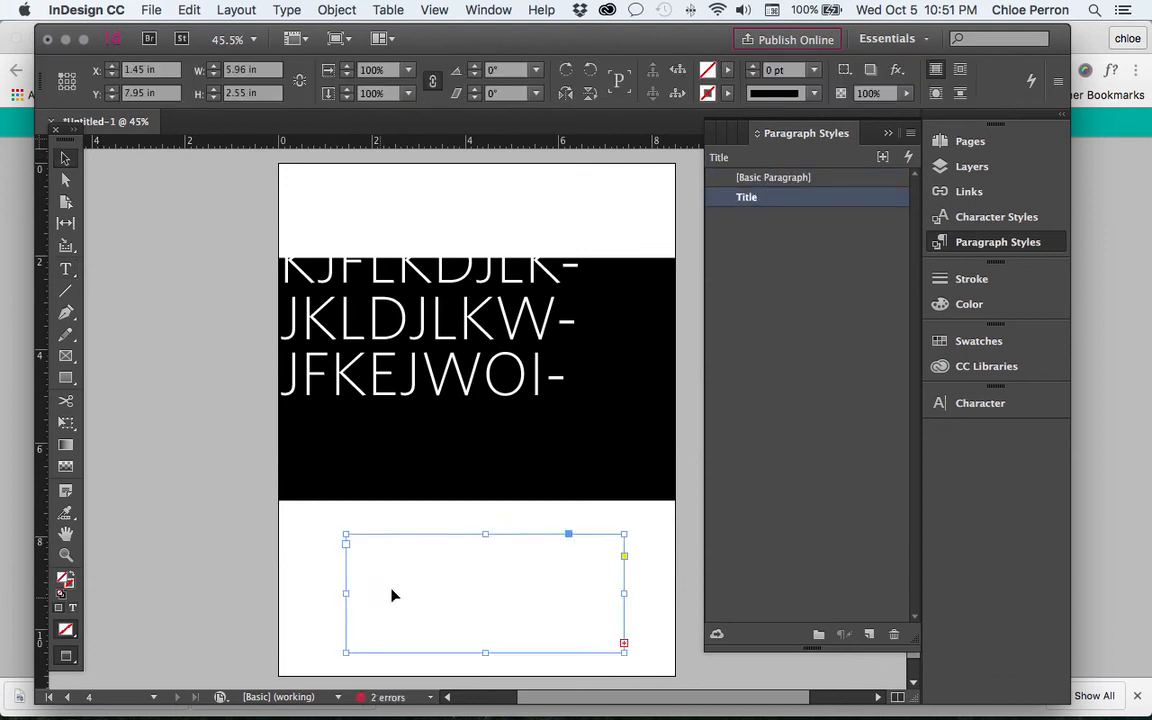
left_click_drag(392, 596, 427, 481)
left_click_drag(660, 545, 751, 619)
left_click_drag(438, 421, 414, 390)
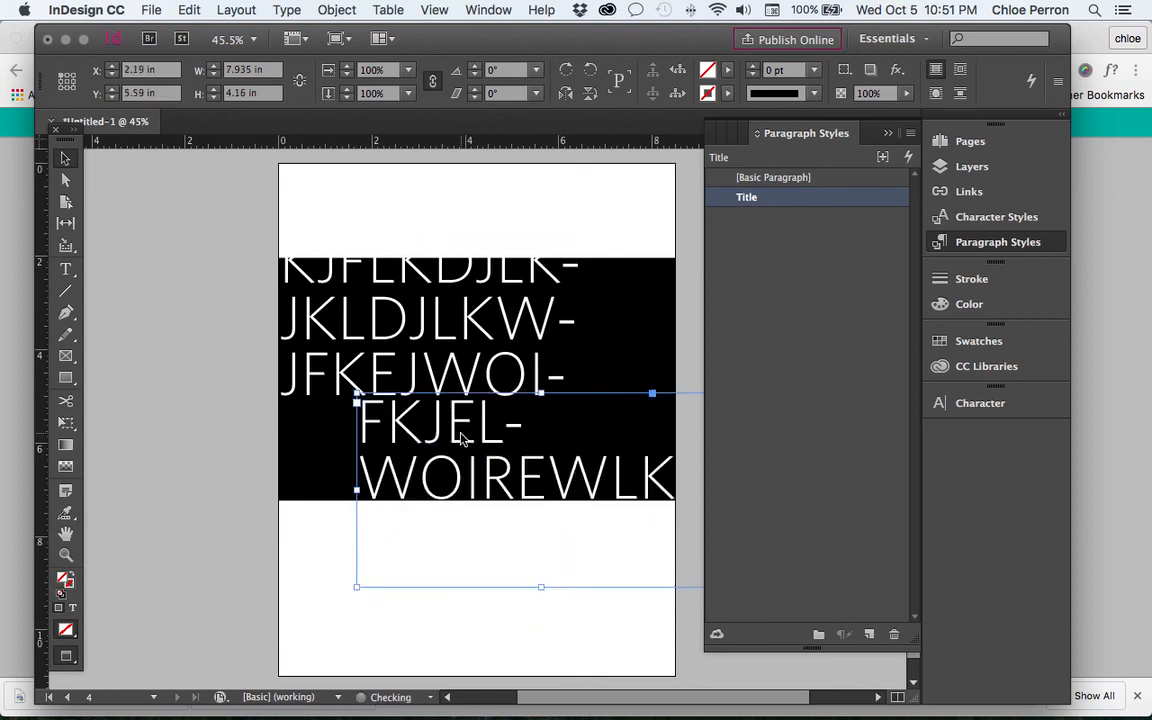
left_click(476, 608)
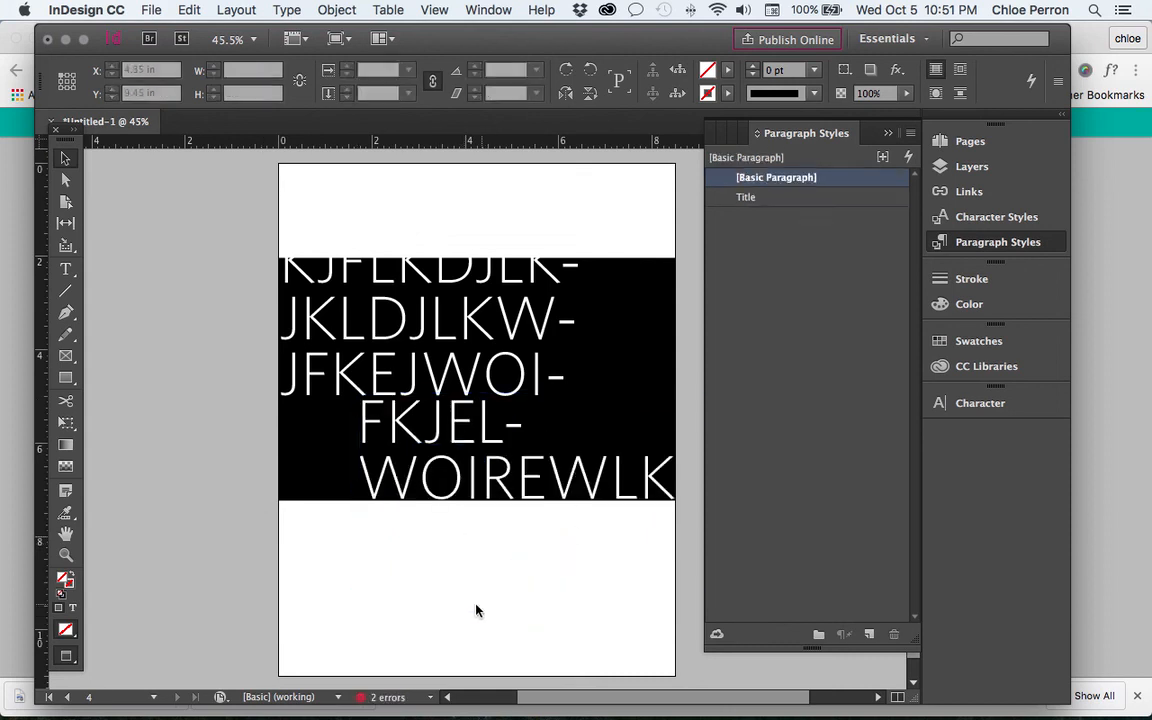